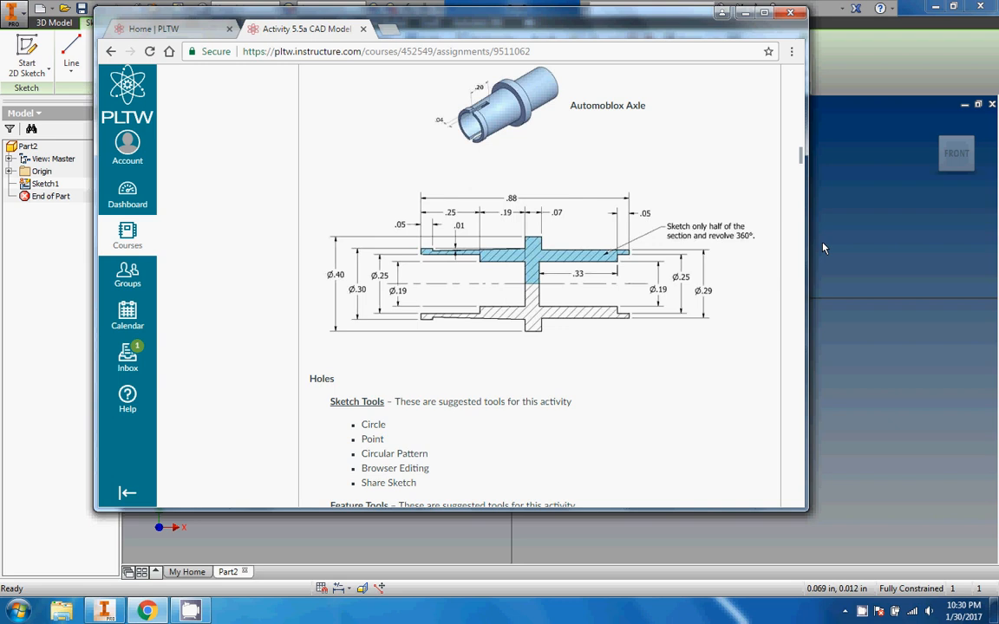
# Switch to Inventor and sketch the axle profile's lower stepped edge: bottom line, tall riser, horizontal about 0.053 in, riser about 0.007 in, short horizontal about 0.014 in.
pyautogui.click(744, 12)
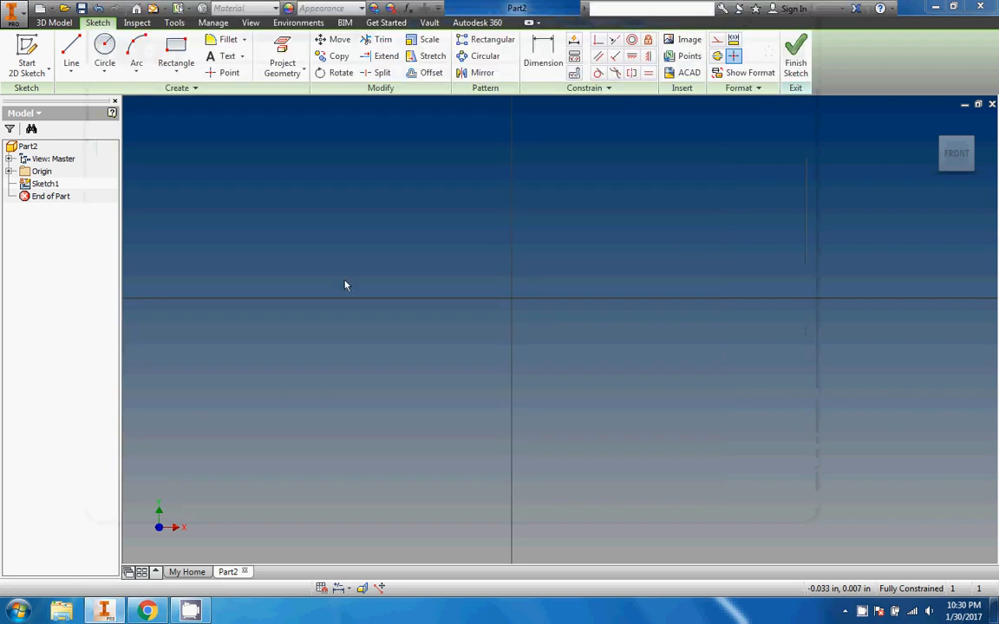
pyautogui.click(72, 50)
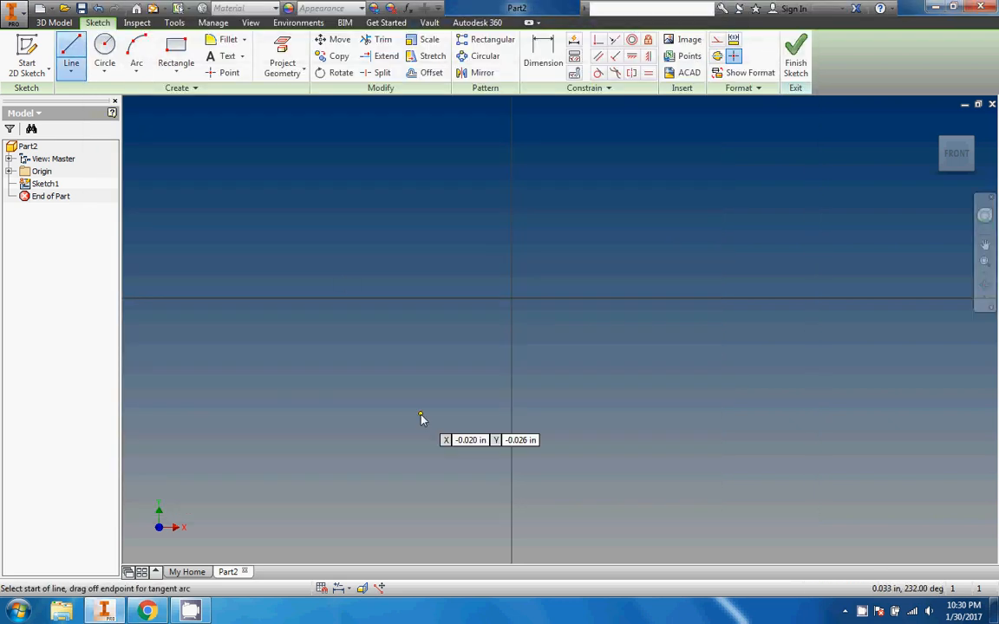
pyautogui.click(474, 430)
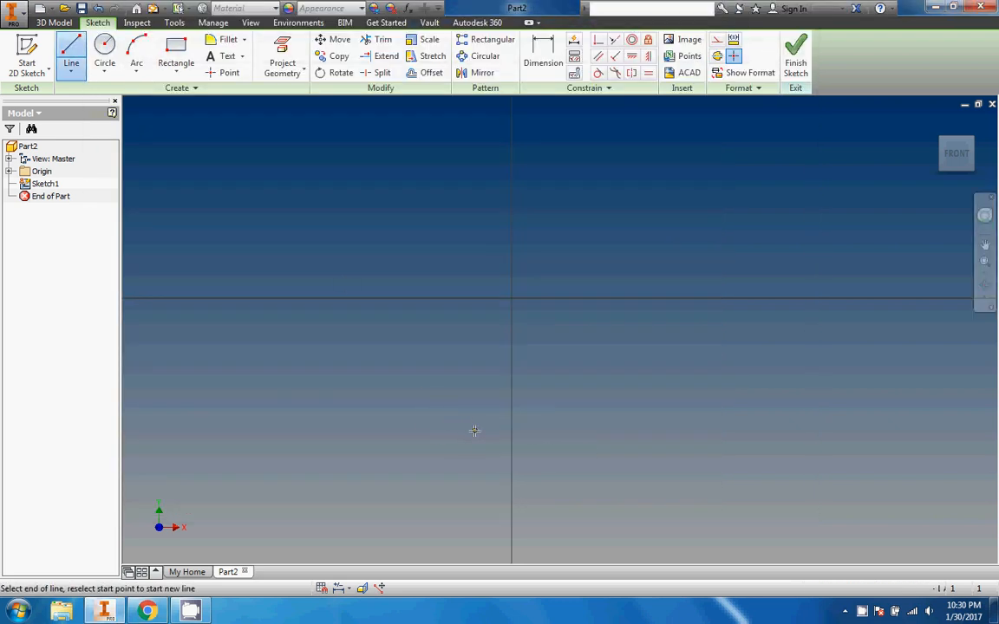
pyautogui.click(582, 431)
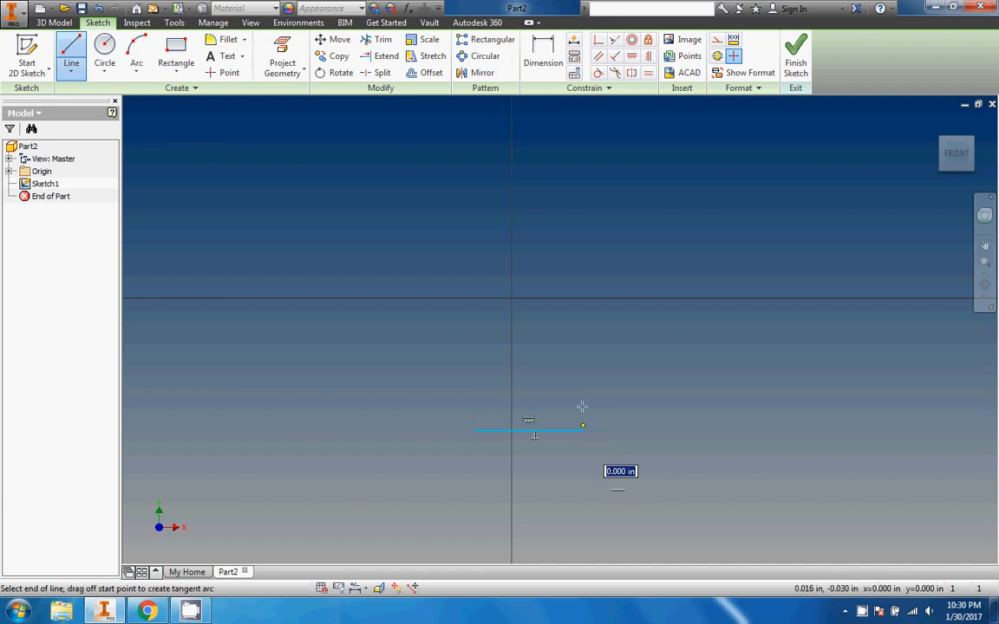
pyautogui.click(583, 277)
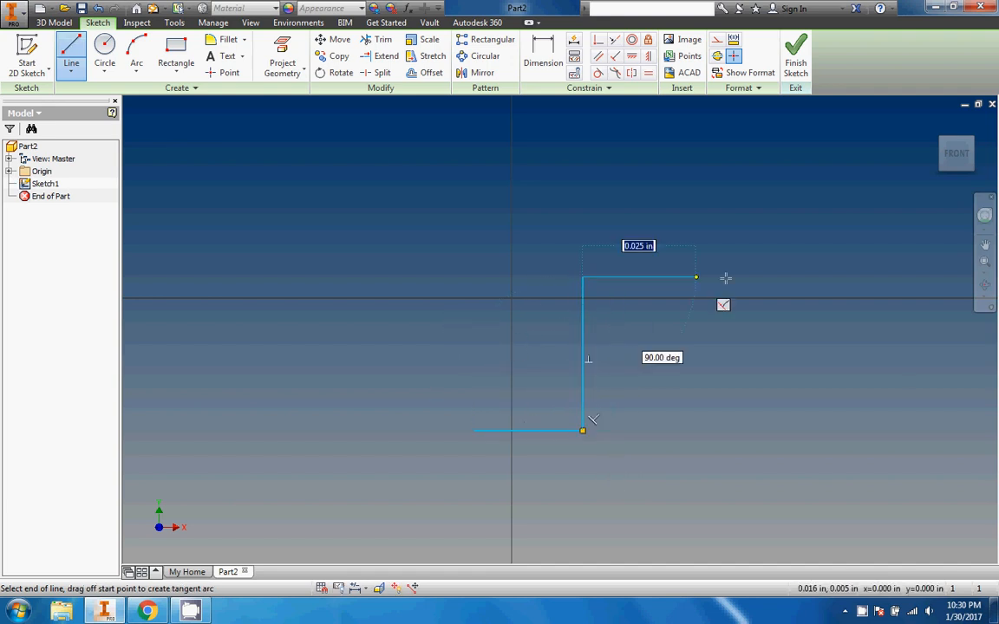
pyautogui.click(821, 279)
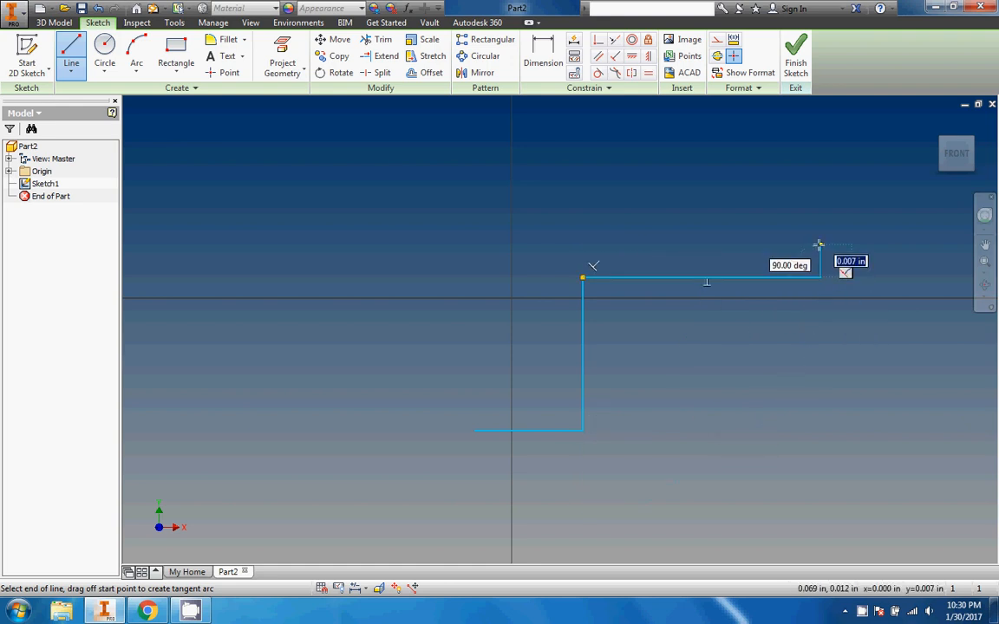
pyautogui.click(820, 246)
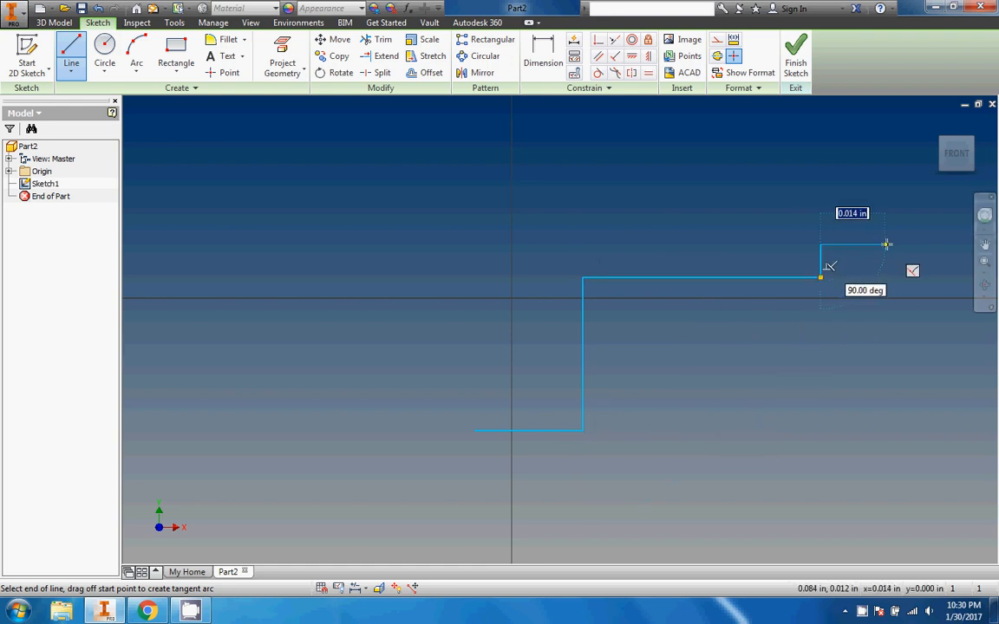
pyautogui.click(886, 245)
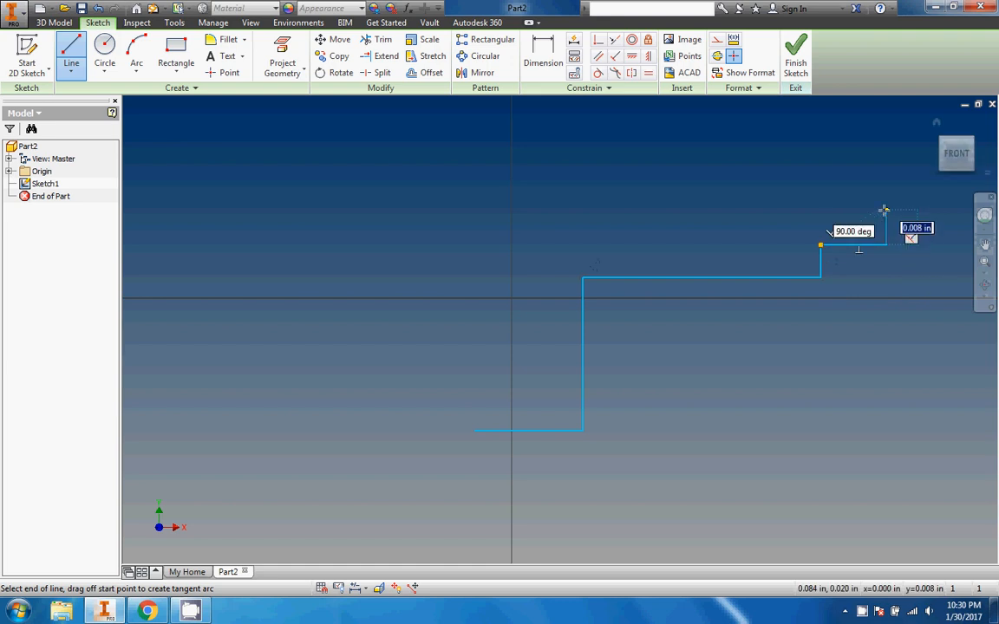
# Continue the profile with a vertical end line about 0.008 in high and a long horizontal upper edge back toward the tall riser, ending the chain there.
pyautogui.rightClick(885, 210)
pyautogui.click(886, 215)
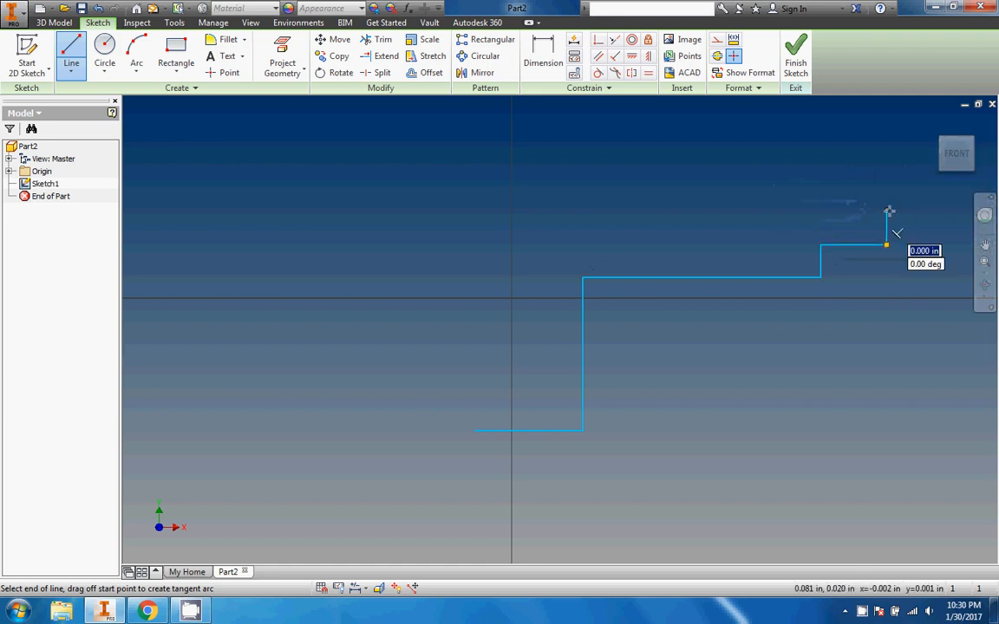
pyautogui.click(886, 210)
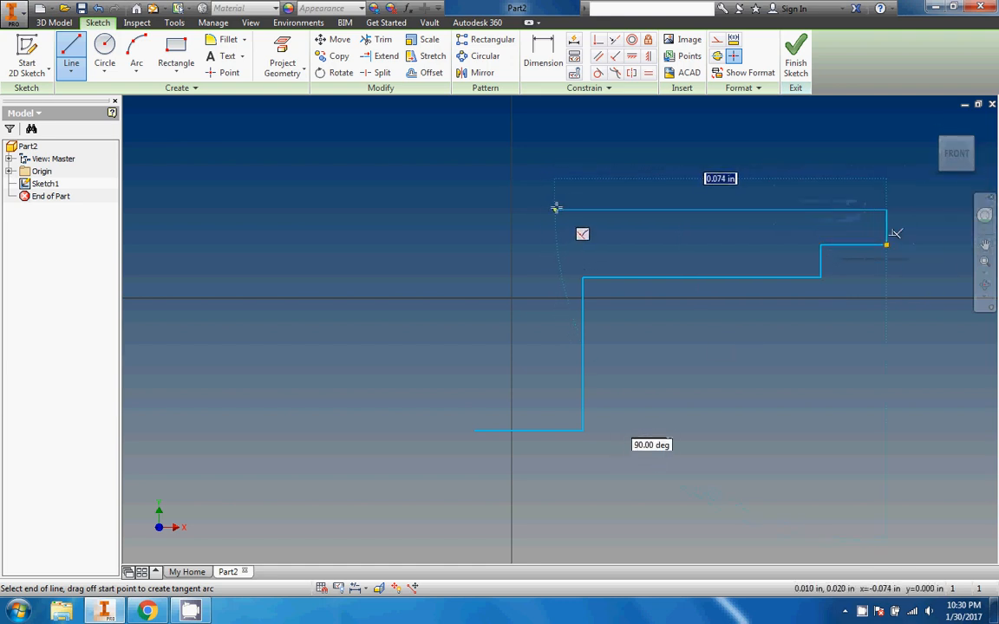
pyautogui.click(628, 208)
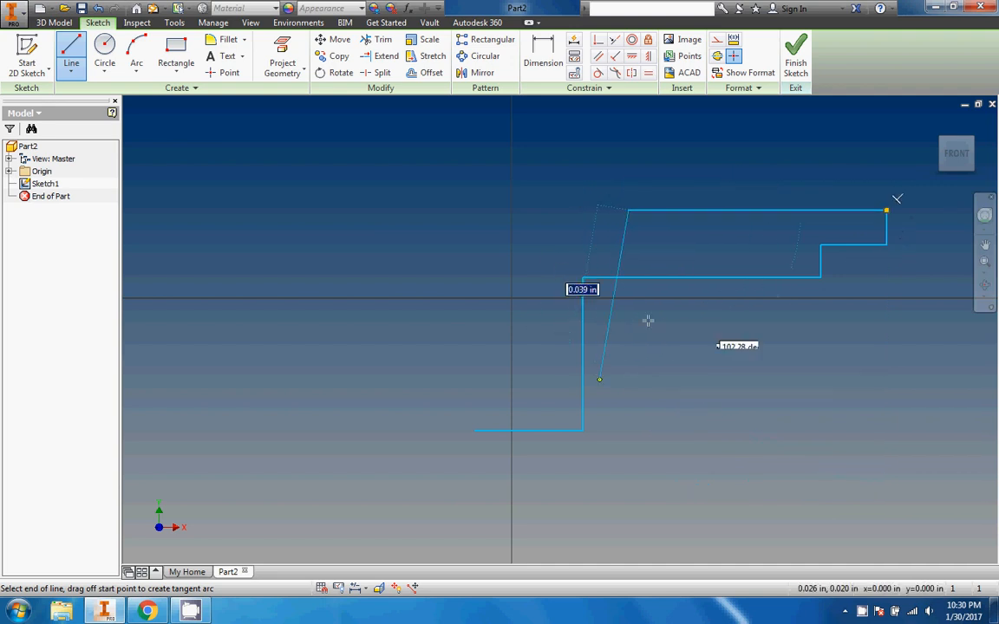
pyautogui.press('Escape')
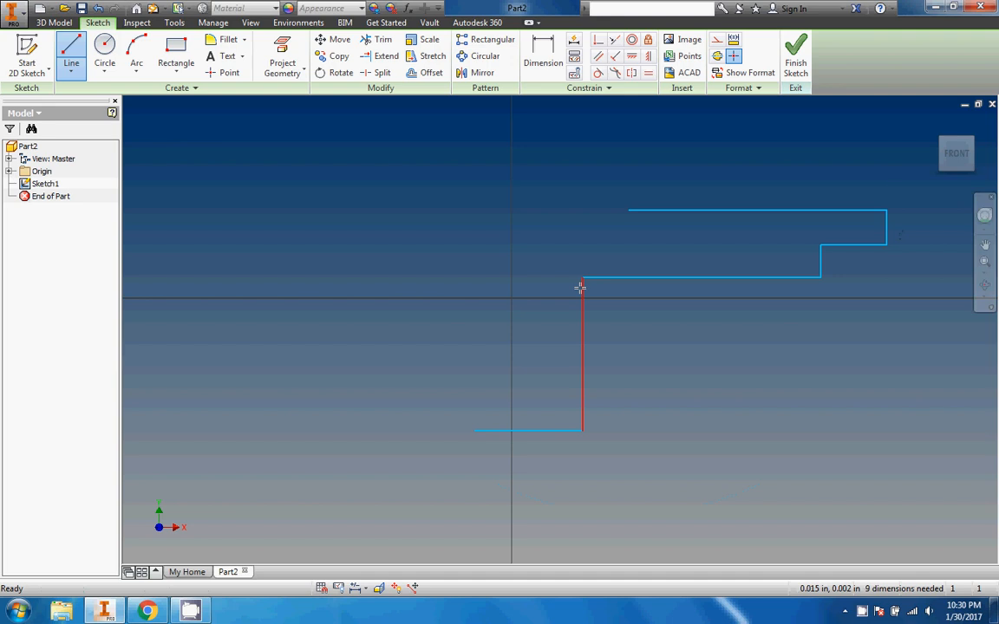
# Dimension the long horizontal inner edge between the tall riser and the small step as .33 in.
pyautogui.rightClick(553, 44)
pyautogui.click(536, 51)
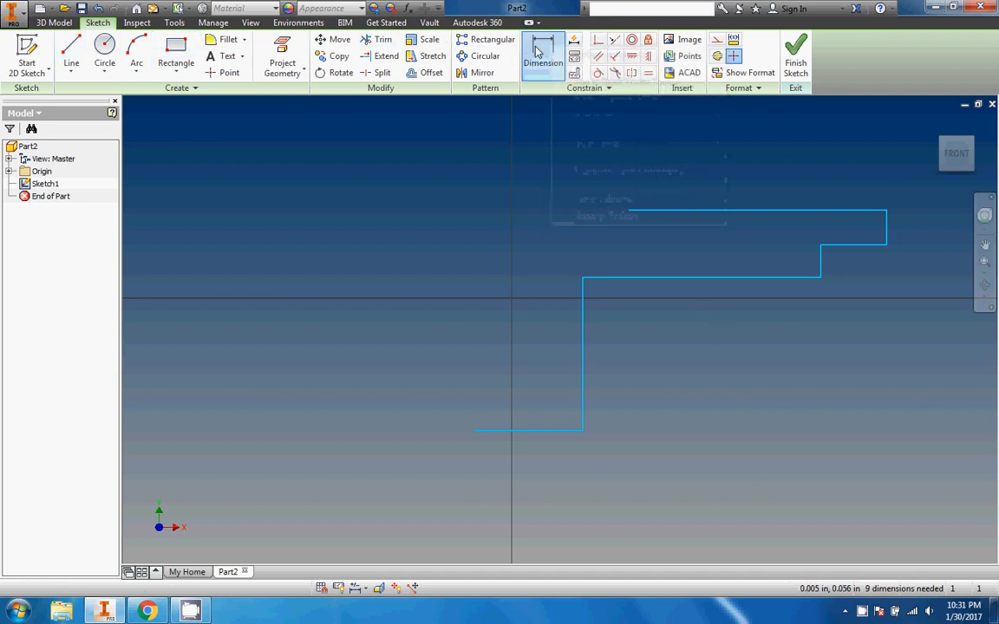
pyautogui.click(536, 50)
pyautogui.click(679, 279)
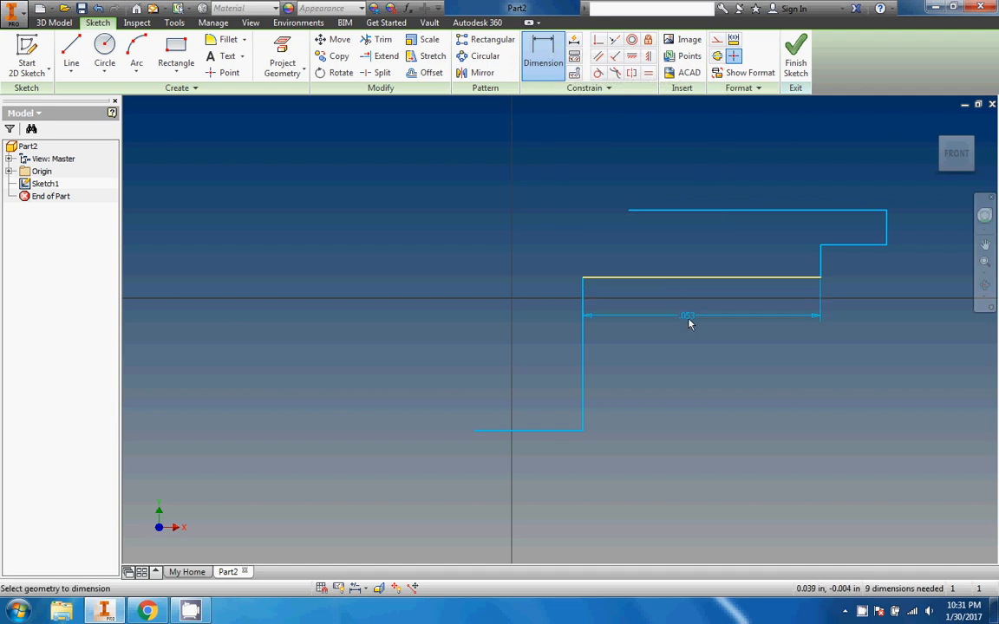
pyautogui.click(689, 323)
pyautogui.write('.')
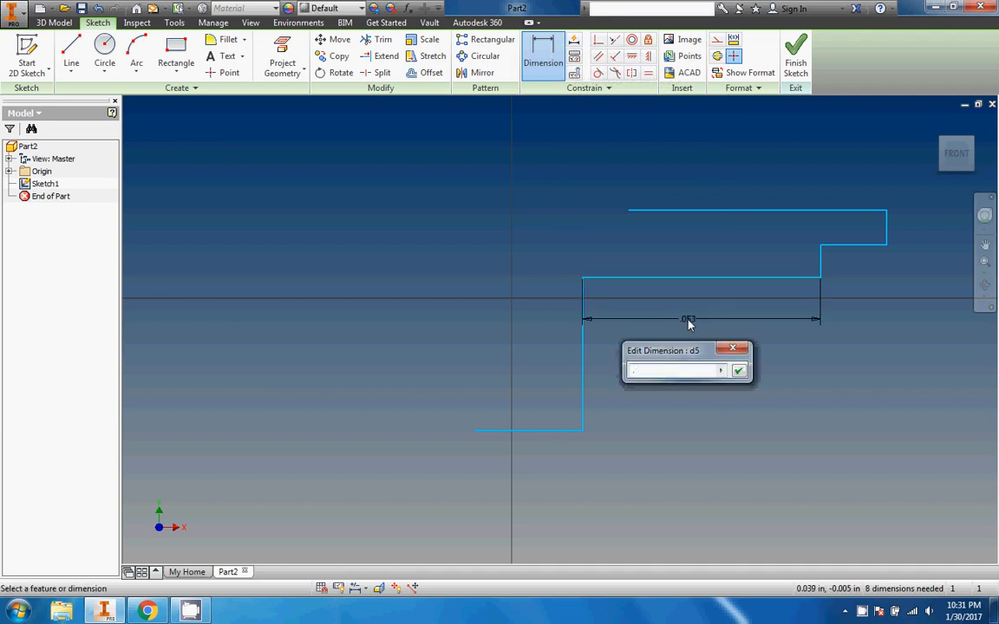
pyautogui.write('33')
pyautogui.press('Return')
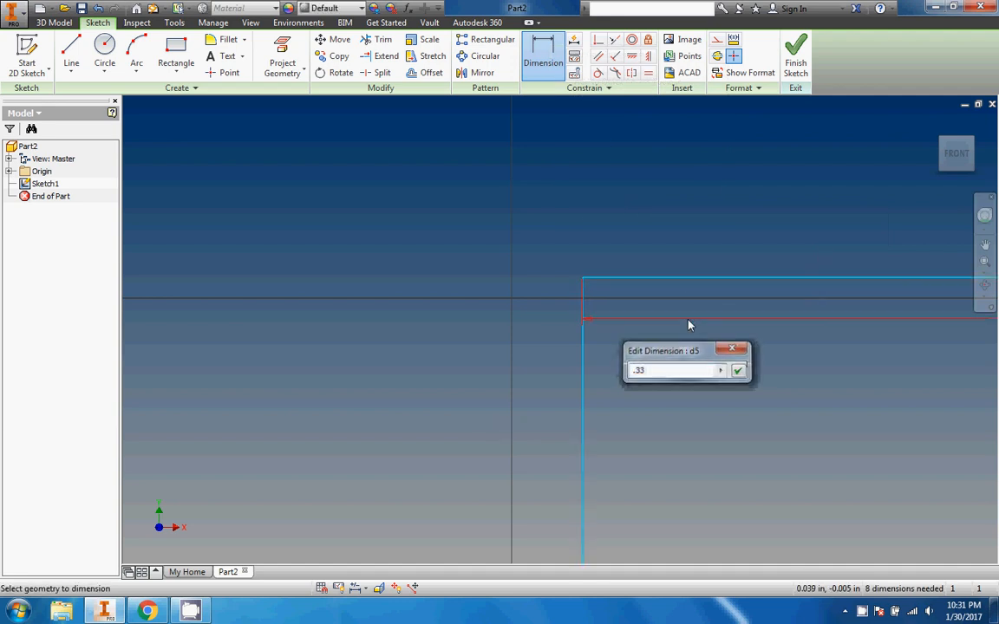
# Dimension the short horizontal line at the outer end of the profile as .05 in.
pyautogui.click(954, 154)
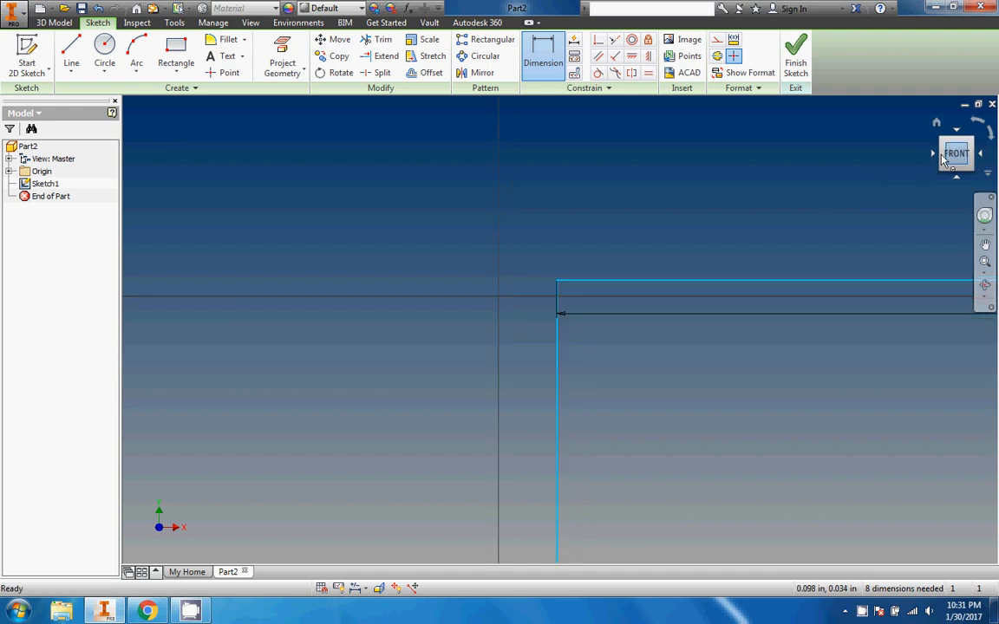
pyautogui.click(751, 261)
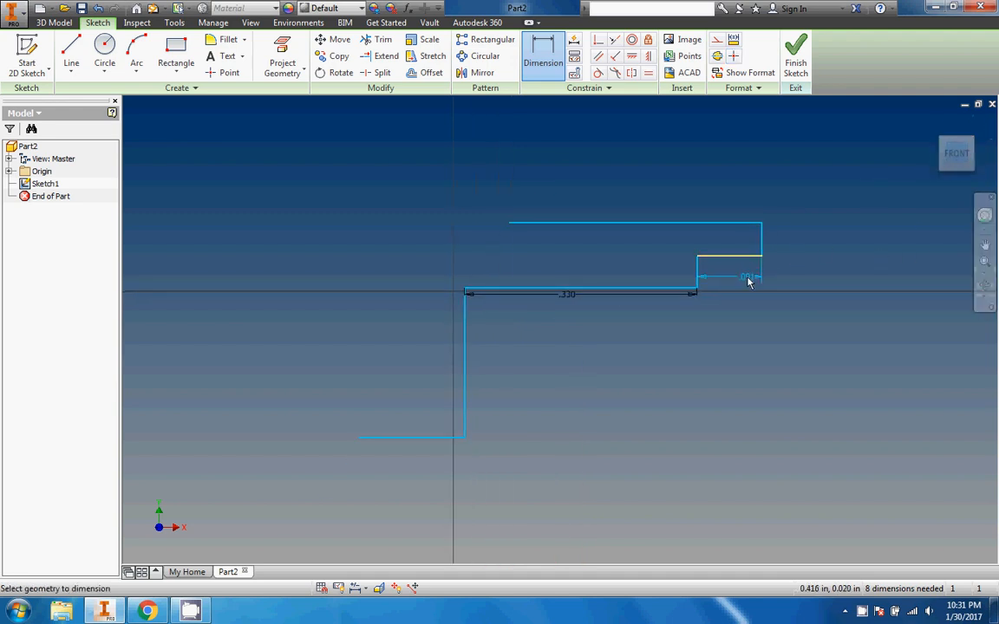
pyautogui.click(749, 281)
pyautogui.write('.0')
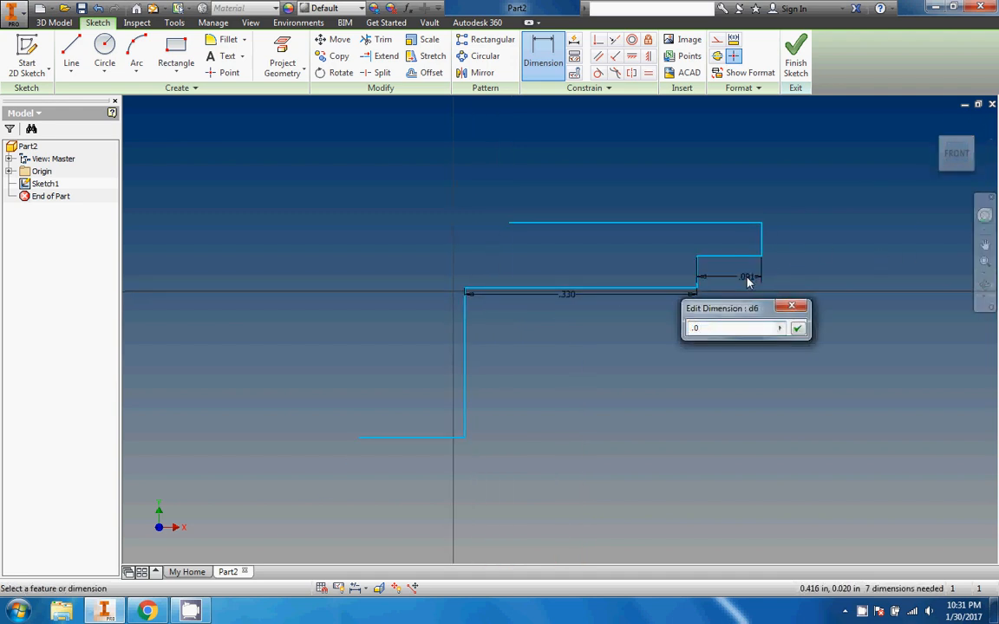
pyautogui.write('5')
pyautogui.press('Return')
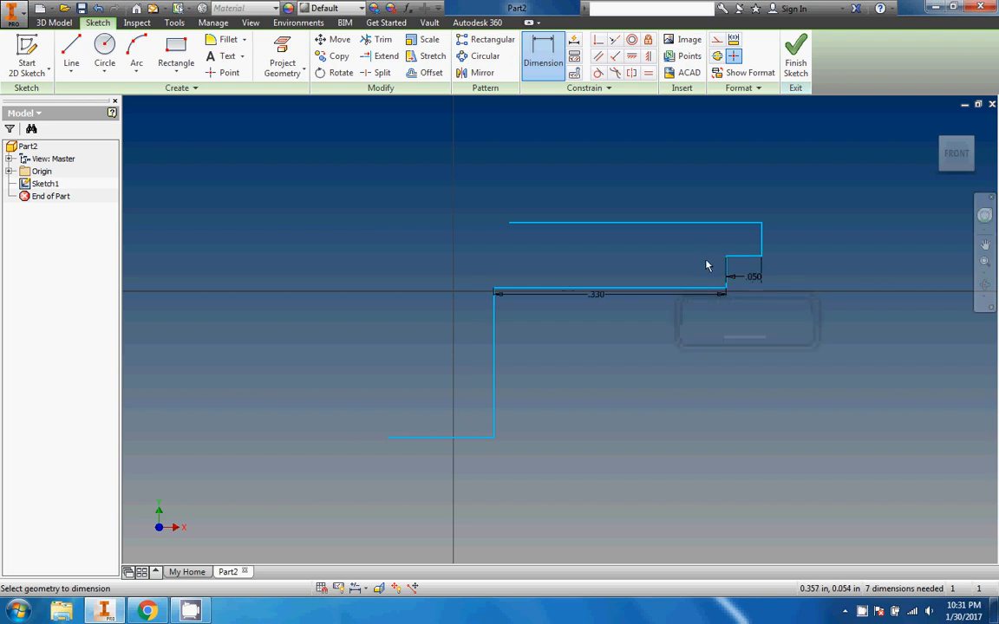
# Dimension the vertical distance from the bottom line to the .33 in edge as .19/2.
pyautogui.click(708, 290)
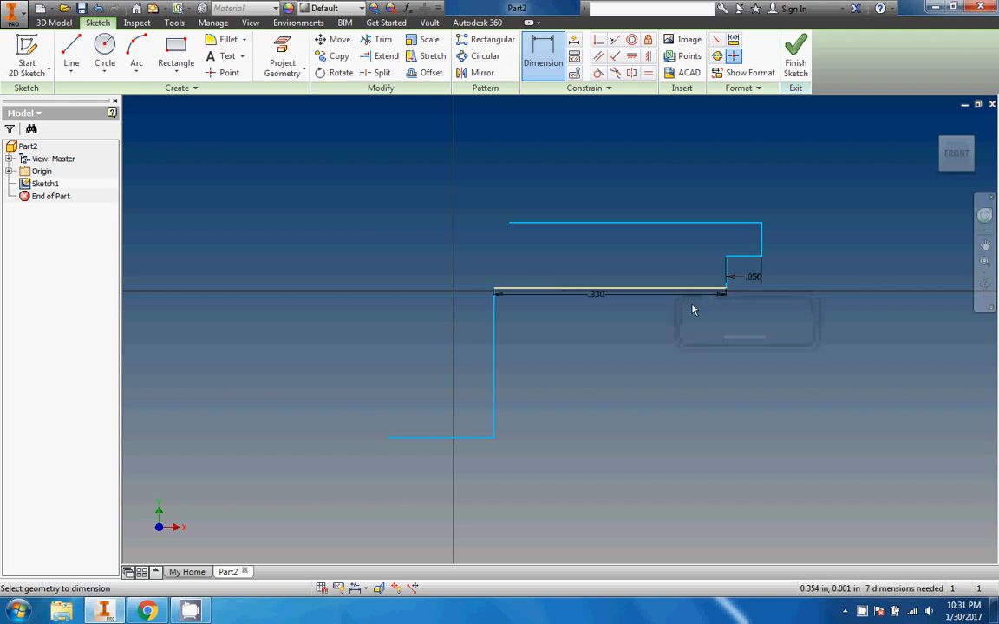
pyautogui.click(470, 438)
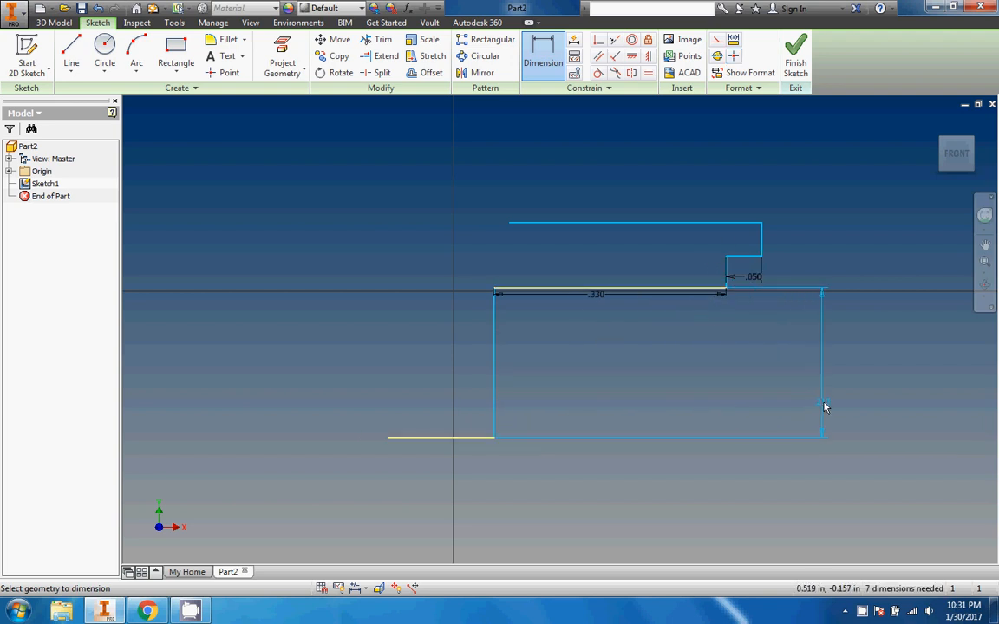
pyautogui.click(817, 404)
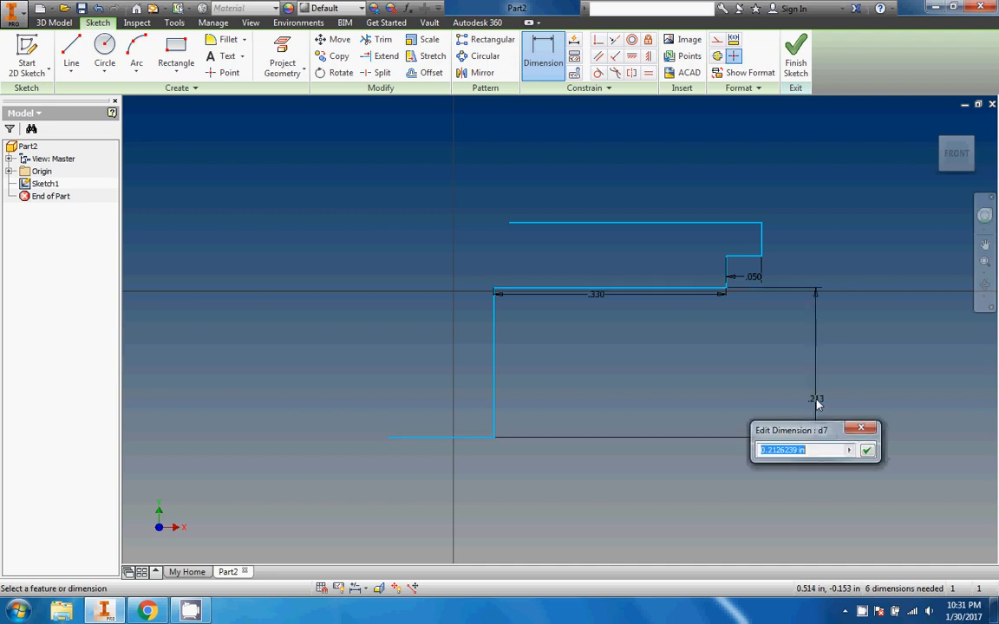
pyautogui.write('.1')
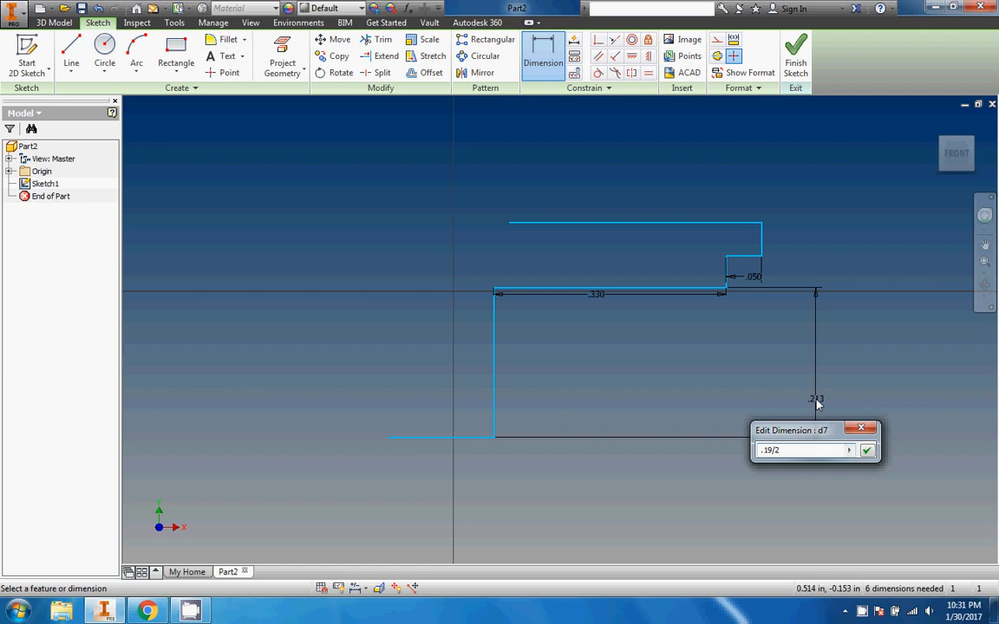
pyautogui.write('9/2')
pyautogui.press('Return')
# Dimension the vertical distance from the bottom line to the short .05 in line as .25/2.
pyautogui.click(749, 256)
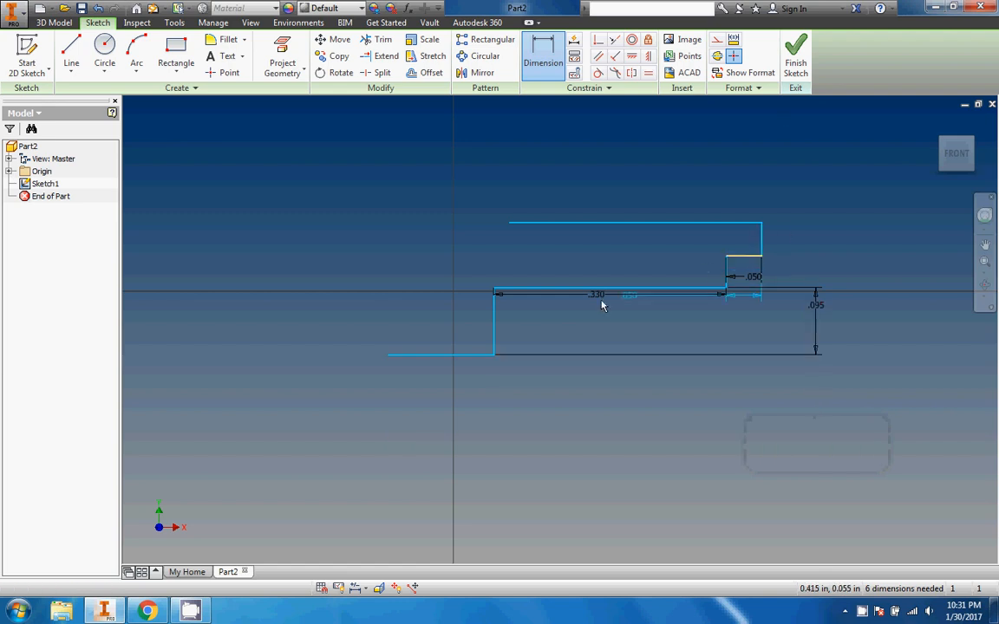
pyautogui.click(467, 355)
pyautogui.click(855, 345)
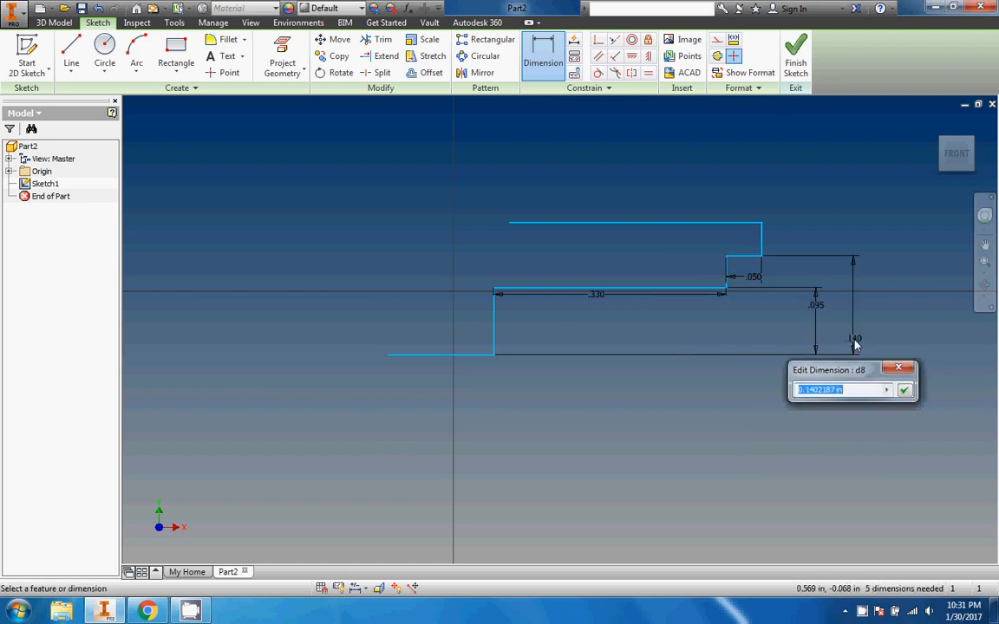
pyautogui.write('.25/2')
pyautogui.press('Return')
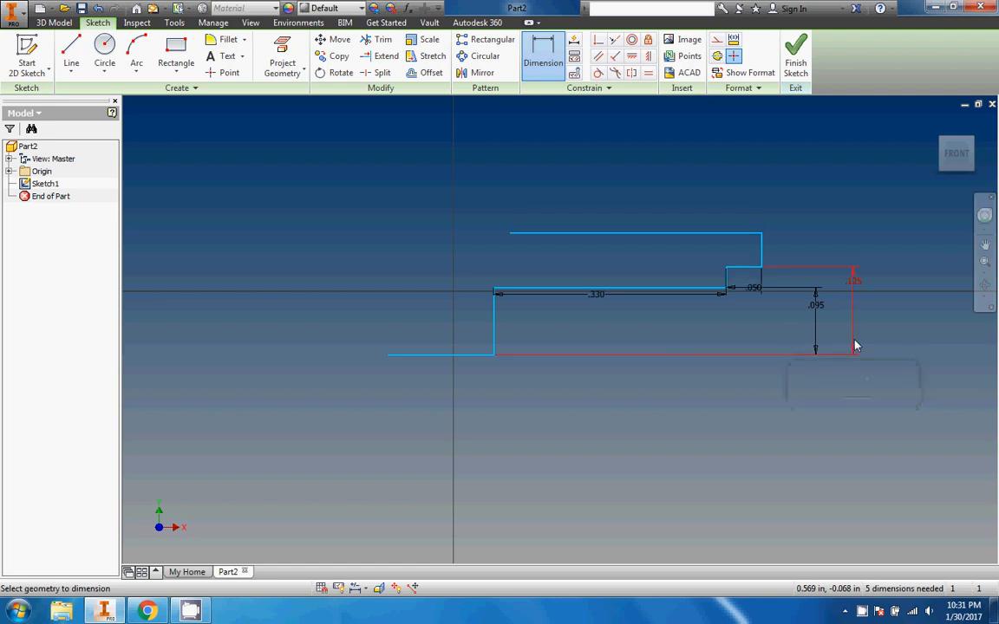
# Dimension the vertical distance from the bottom line to the long upper edge as .29/2.
pyautogui.click(462, 355)
pyautogui.click(898, 330)
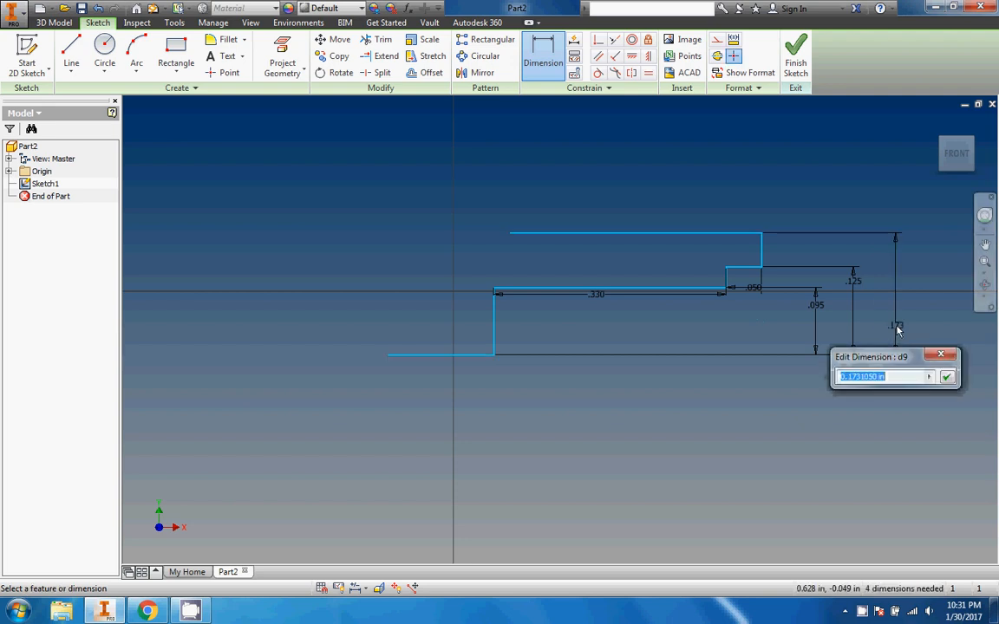
pyautogui.write('.29/2')
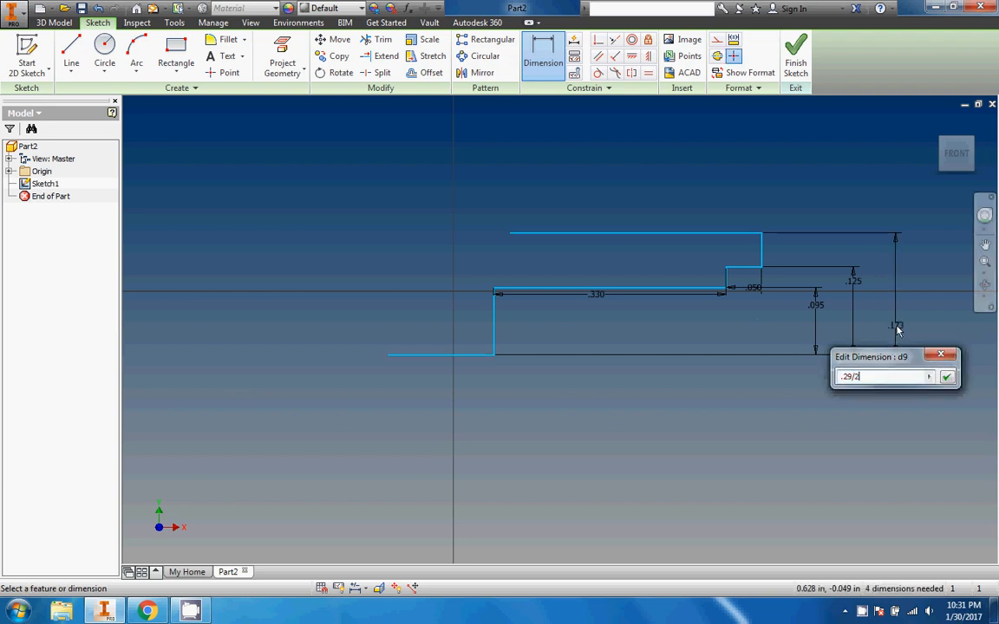
pyautogui.press('Return')
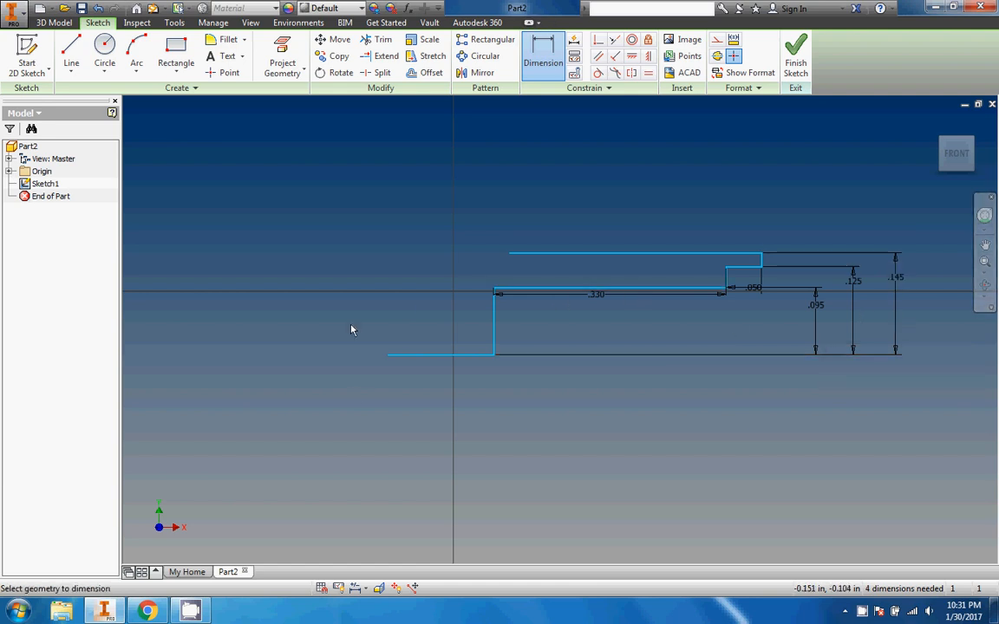
# Draw connected lines from the bottom line's open left end: up about .095 in, left .216, up .03, left .118 and up .045.
pyautogui.click(149, 611)
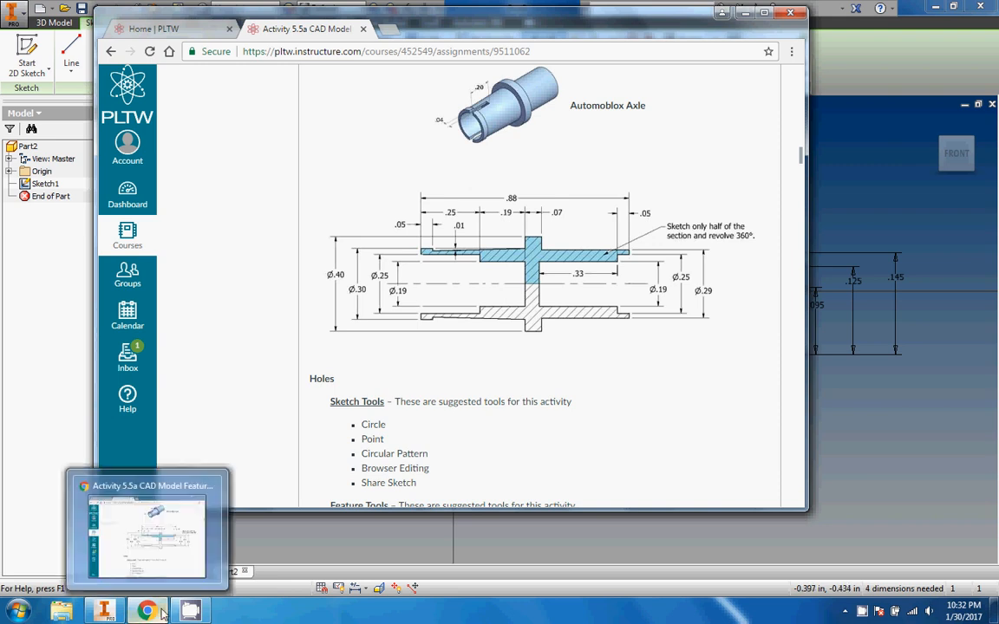
pyautogui.moveTo(193, 614)
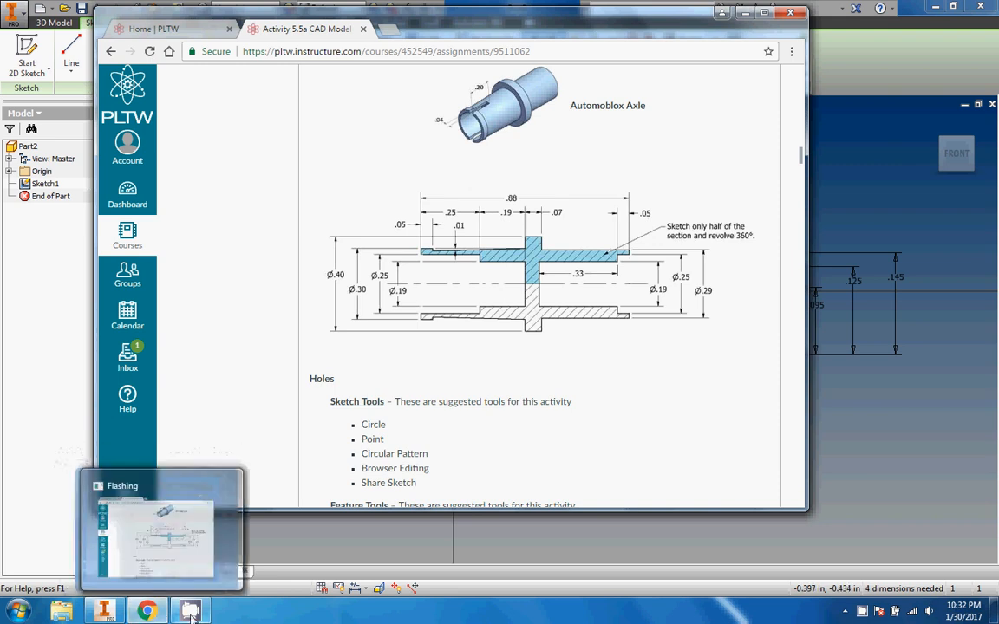
pyautogui.click(104, 611)
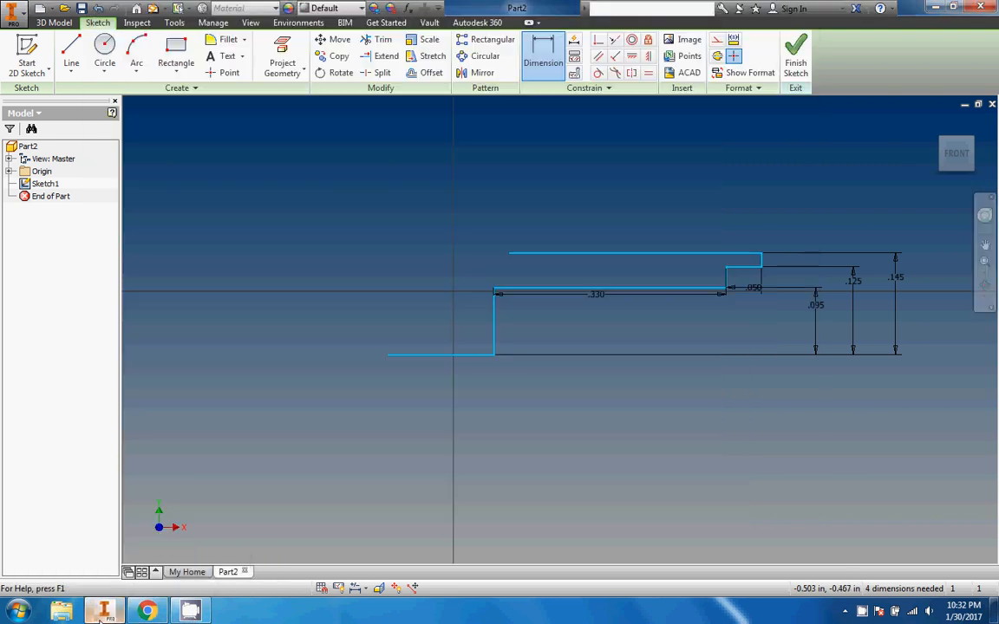
pyautogui.click(71, 50)
pyautogui.click(387, 354)
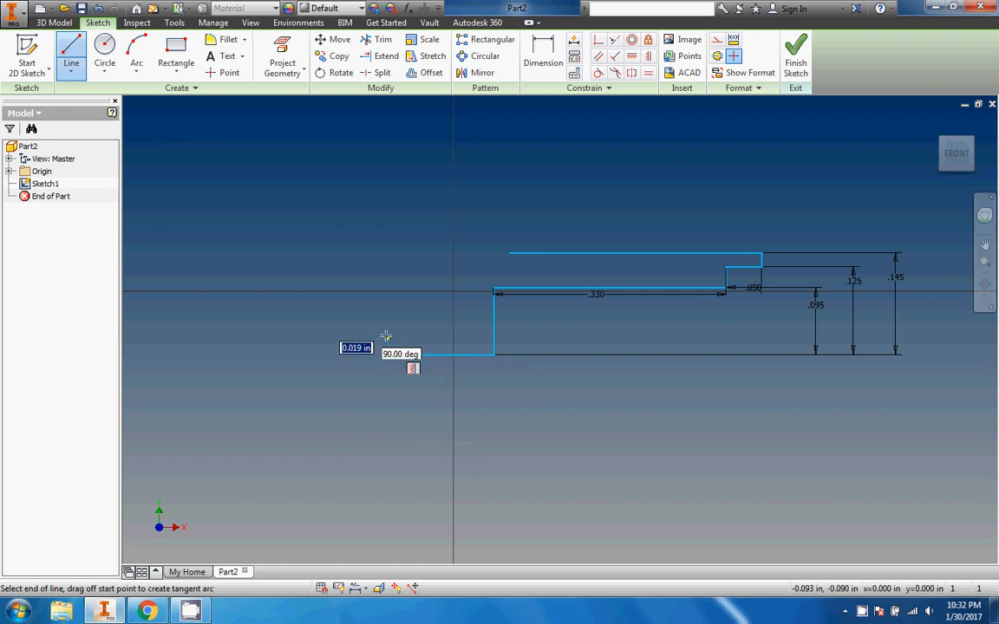
pyautogui.click(390, 287)
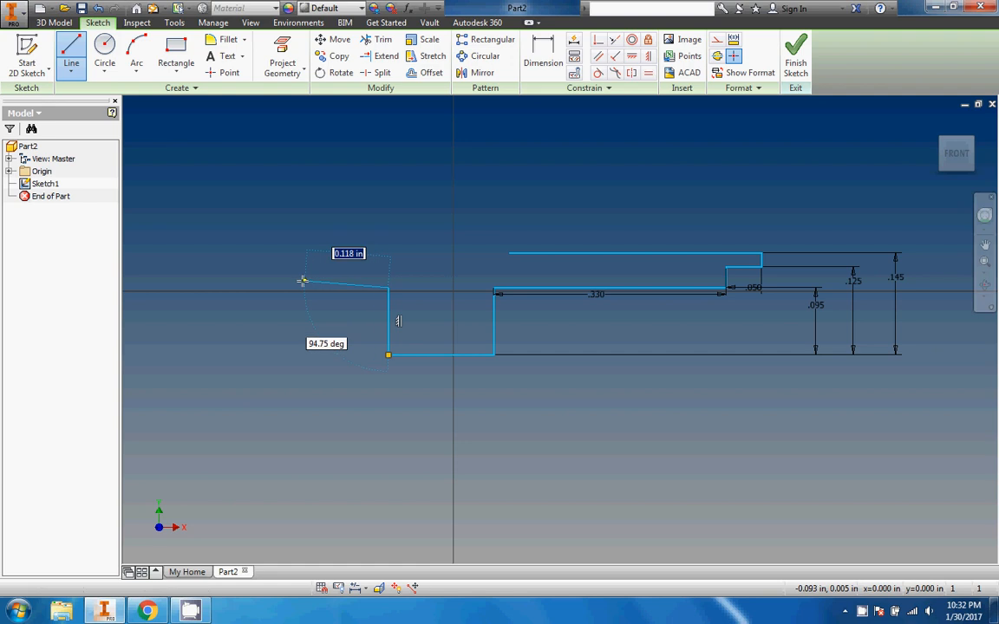
pyautogui.click(236, 289)
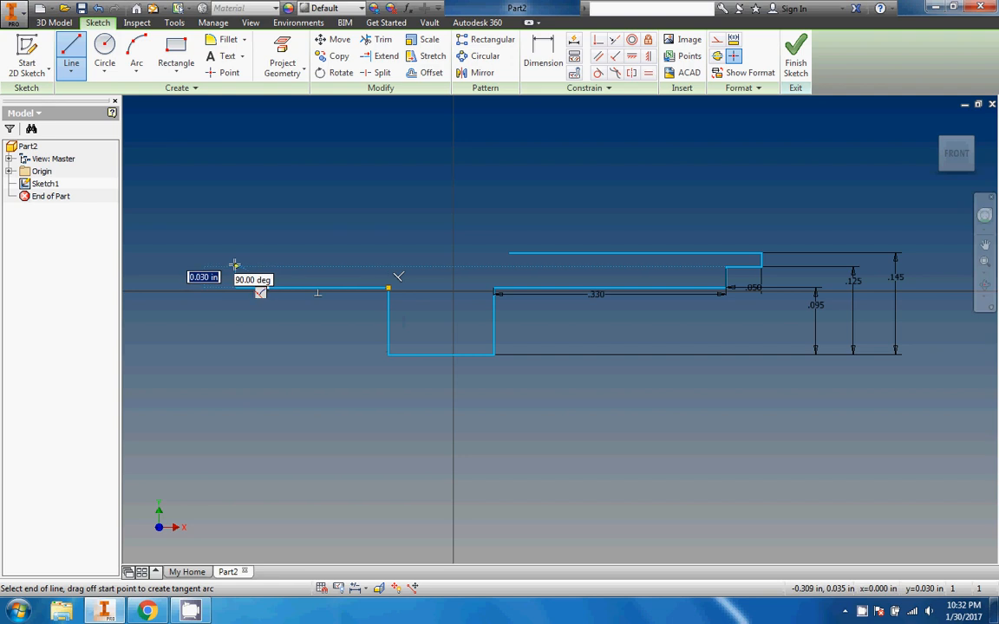
pyautogui.click(235, 266)
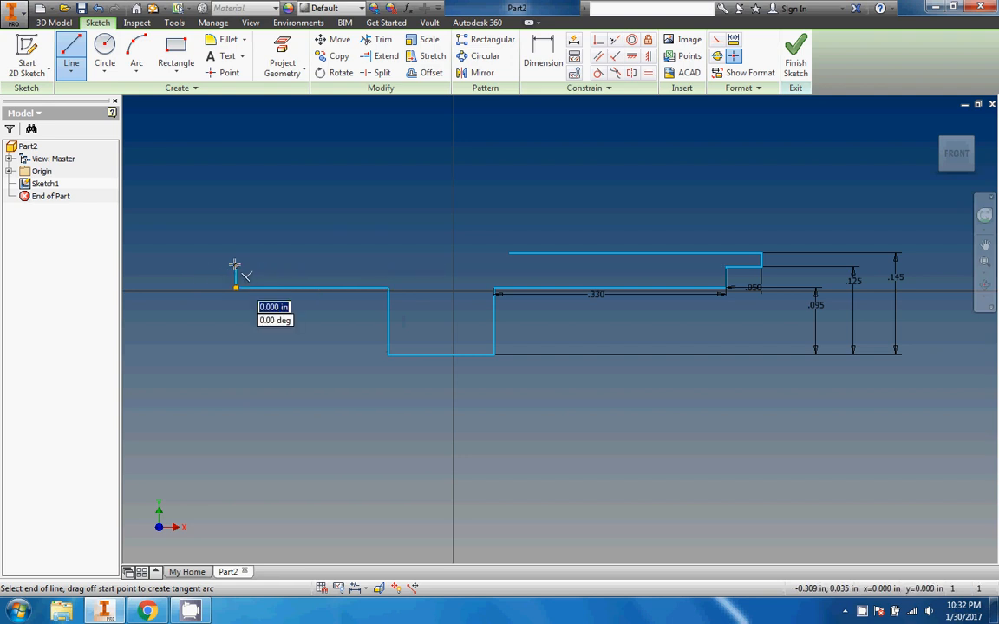
pyautogui.click(153, 267)
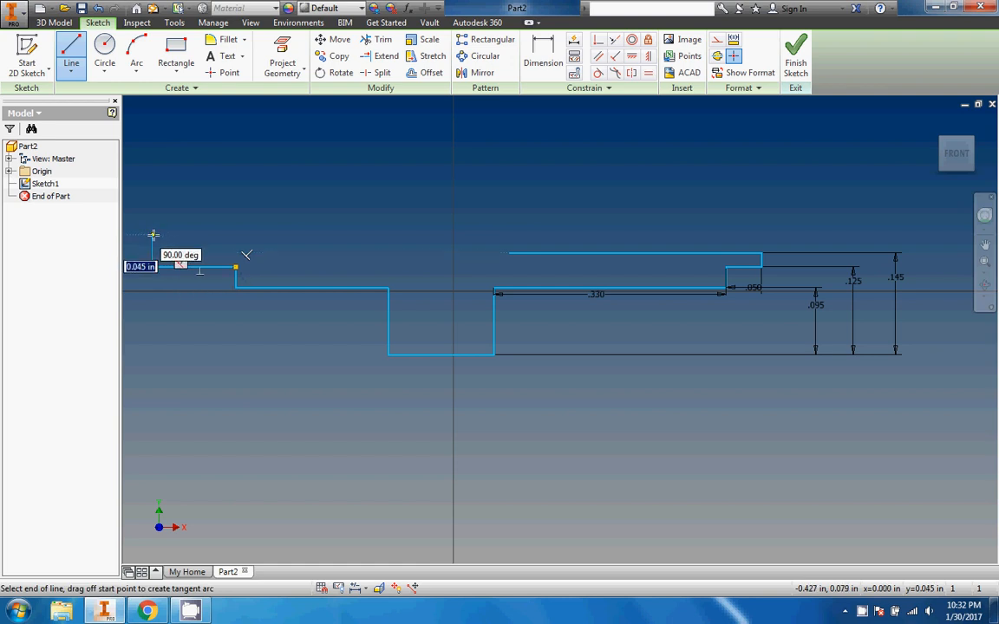
pyautogui.click(152, 234)
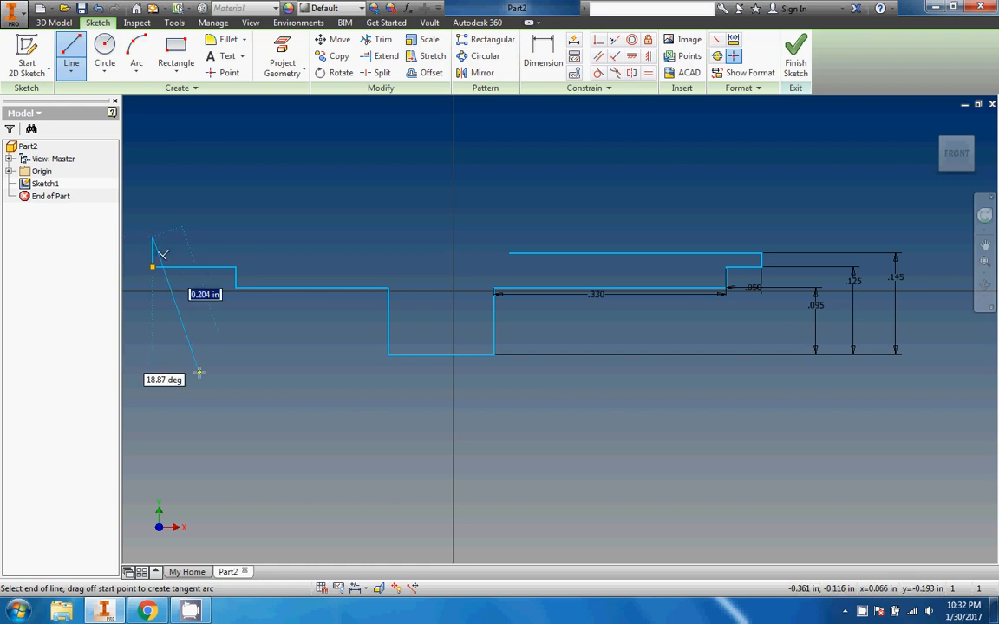
pyautogui.press('Escape')
pyautogui.press('Escape')
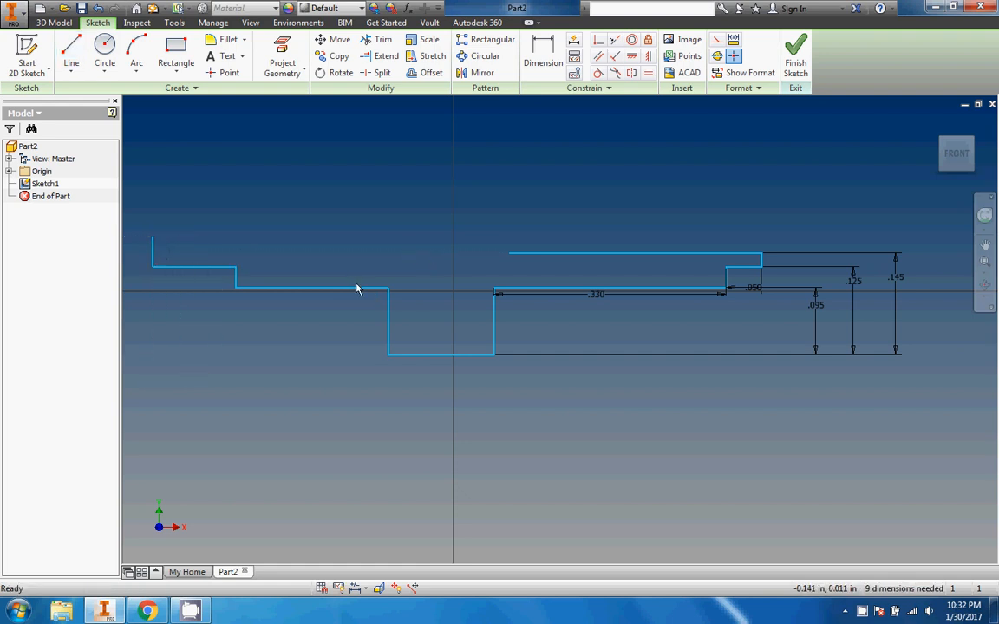
# Dimension the vertical distance from the bottom line to the lower horizontal edge on the profile's left side as .095 in.
pyautogui.rightClick(559, 53)
pyautogui.click(546, 51)
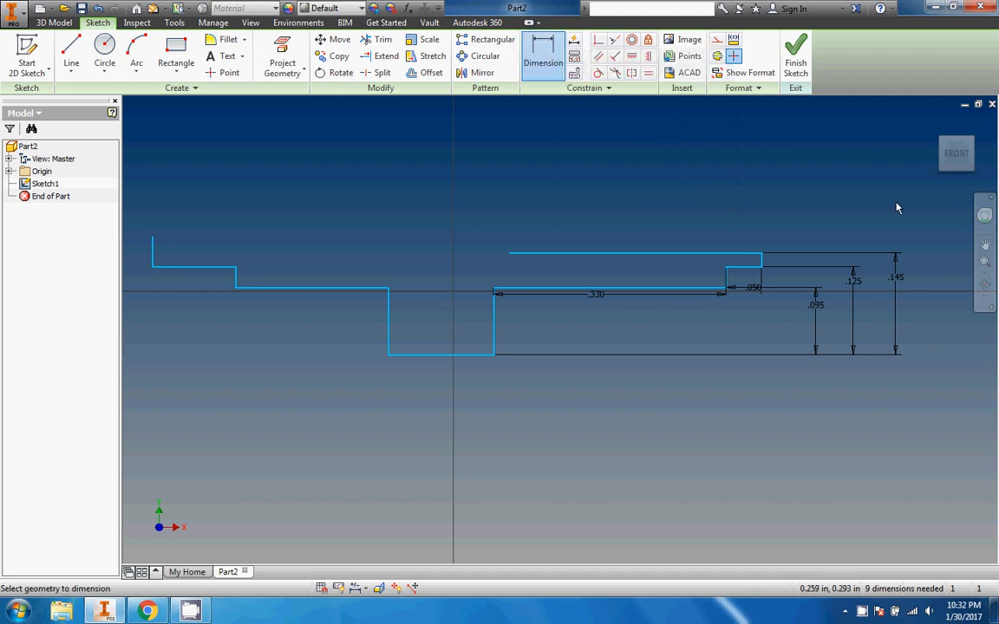
pyautogui.click(985, 246)
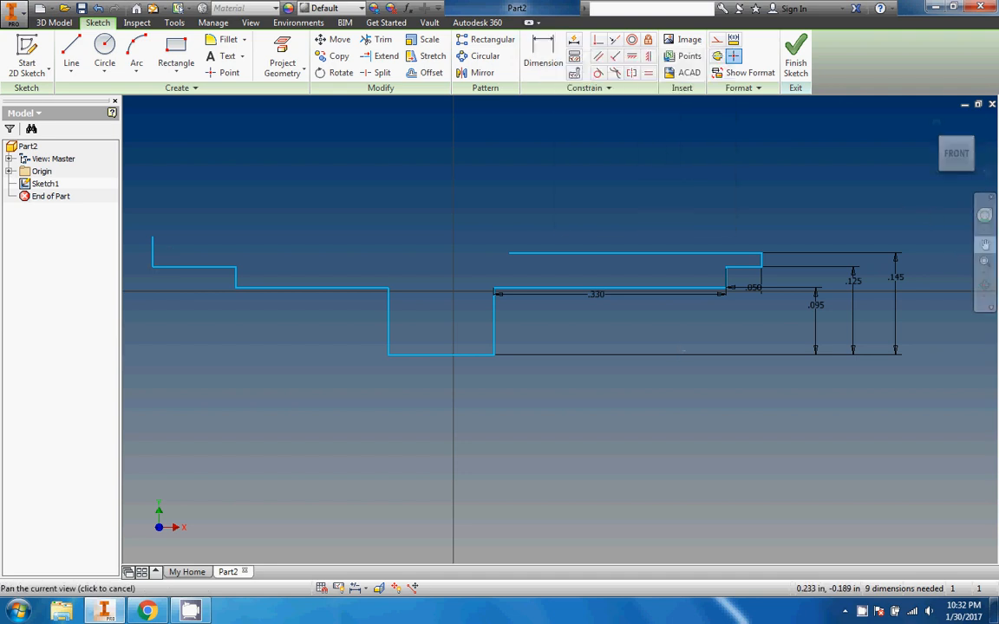
pyautogui.moveTo(546, 234)
pyautogui.mouseDown()
pyautogui.moveTo(676, 281)
pyautogui.moveTo(710, 277)
pyautogui.mouseUp()
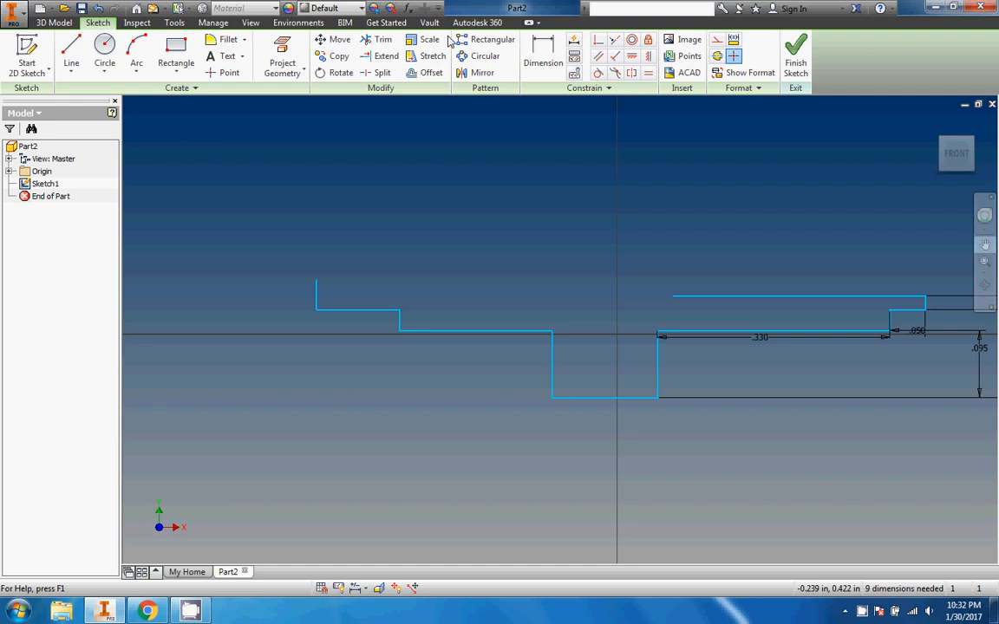
pyautogui.rightClick(551, 45)
pyautogui.click(543, 52)
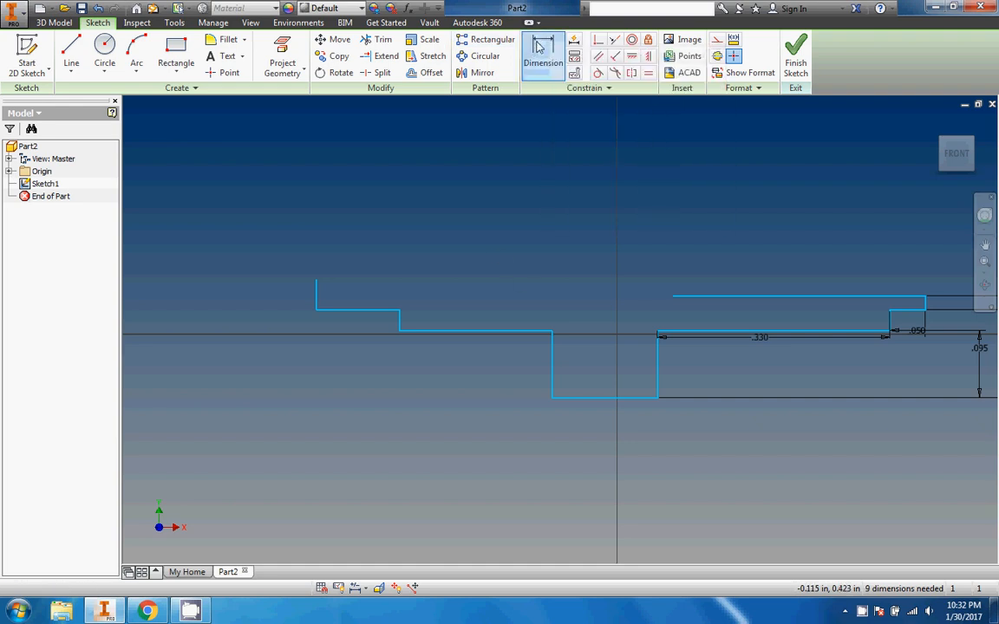
pyautogui.click(502, 332)
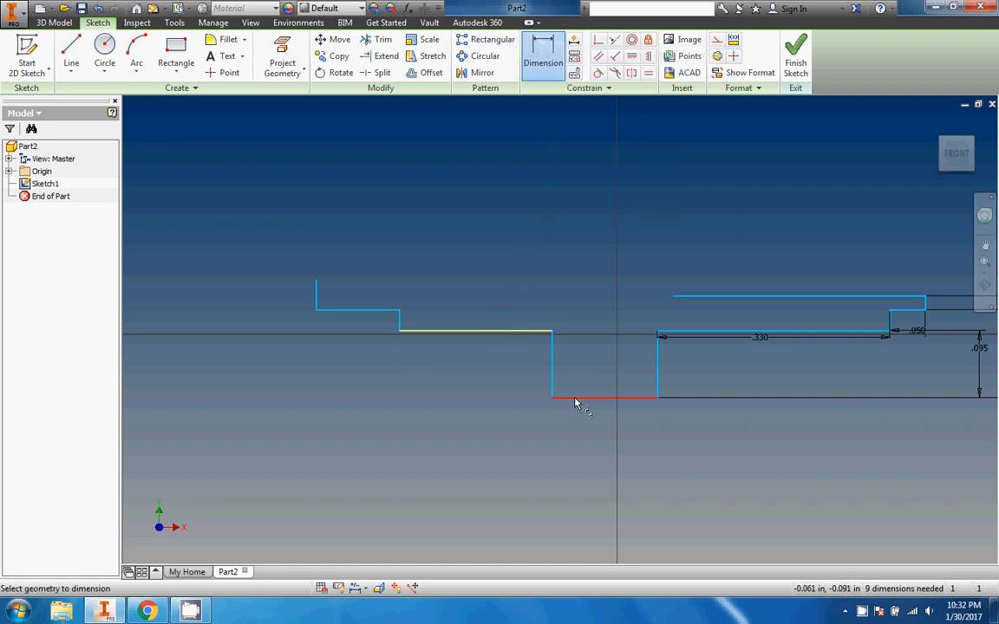
pyautogui.click(575, 399)
pyautogui.click(267, 399)
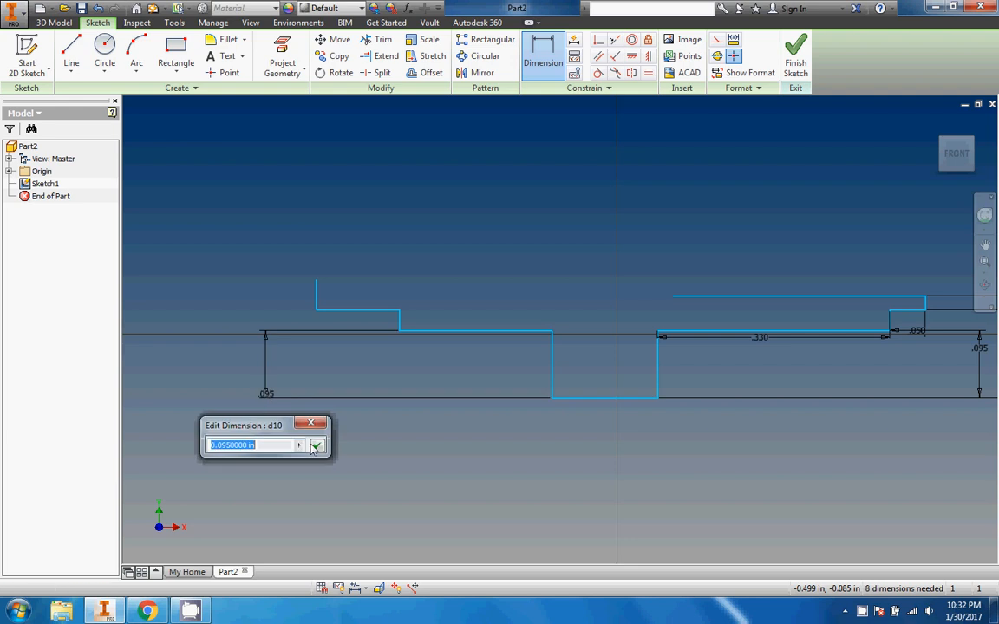
pyautogui.click(318, 446)
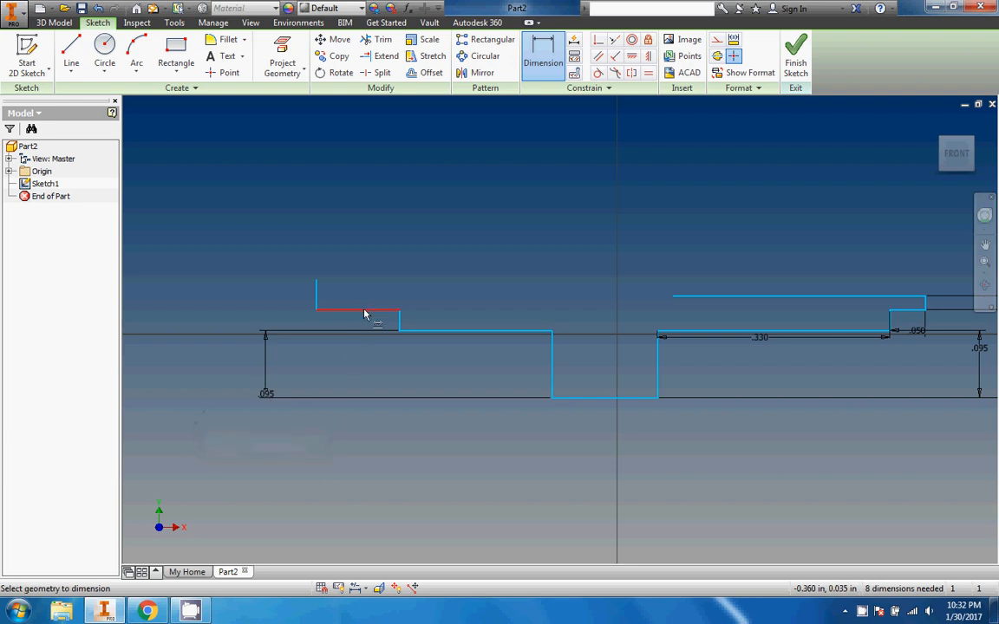
# Dimension the vertical distance from the bottom line to the outermost horizontal edge on the profile's left side as .125 in.
pyautogui.click(356, 310)
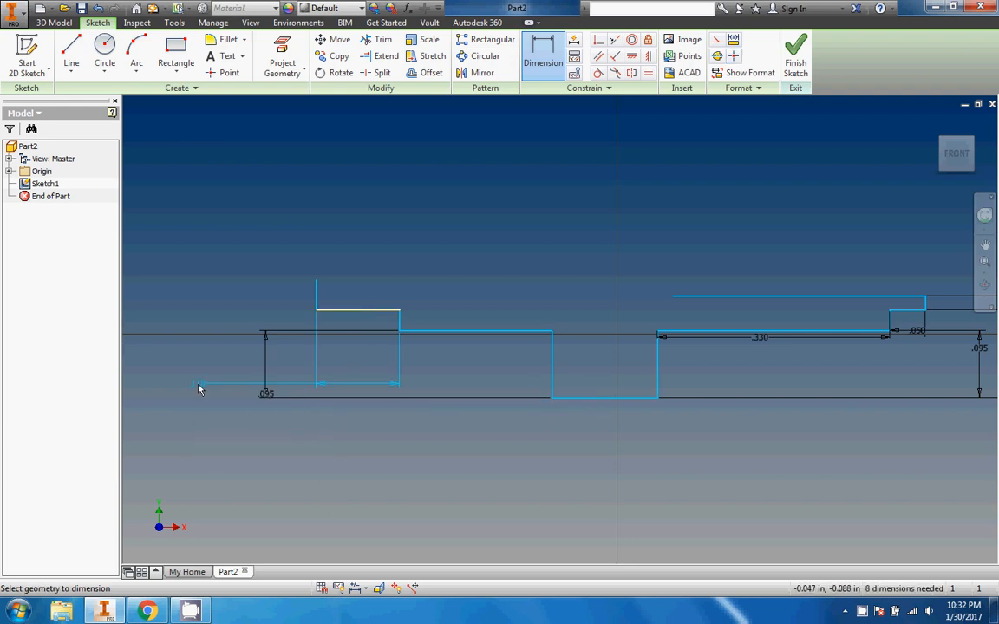
pyautogui.rightClick(599, 398)
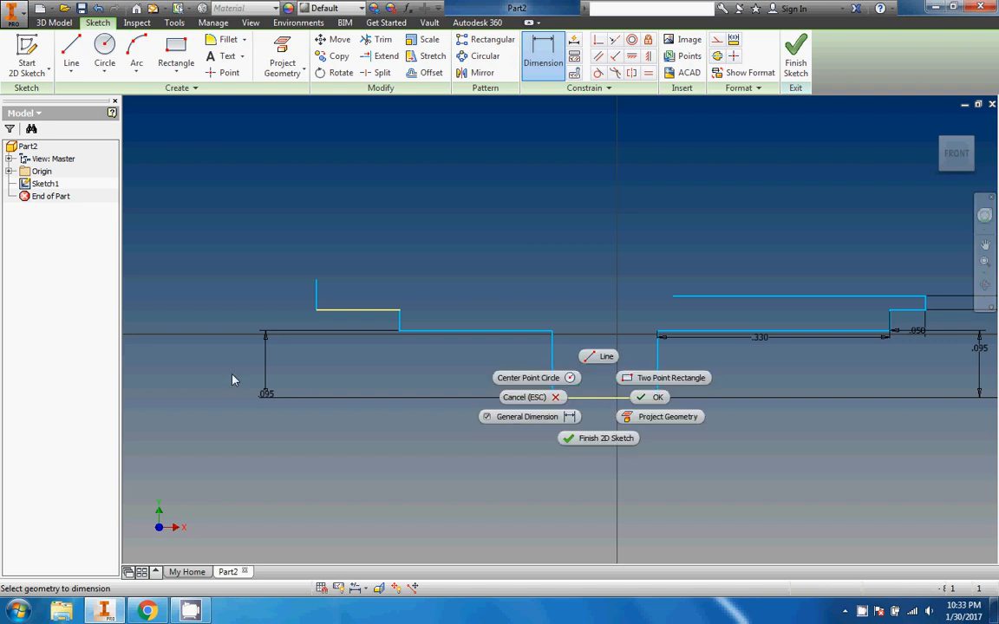
pyautogui.click(592, 405)
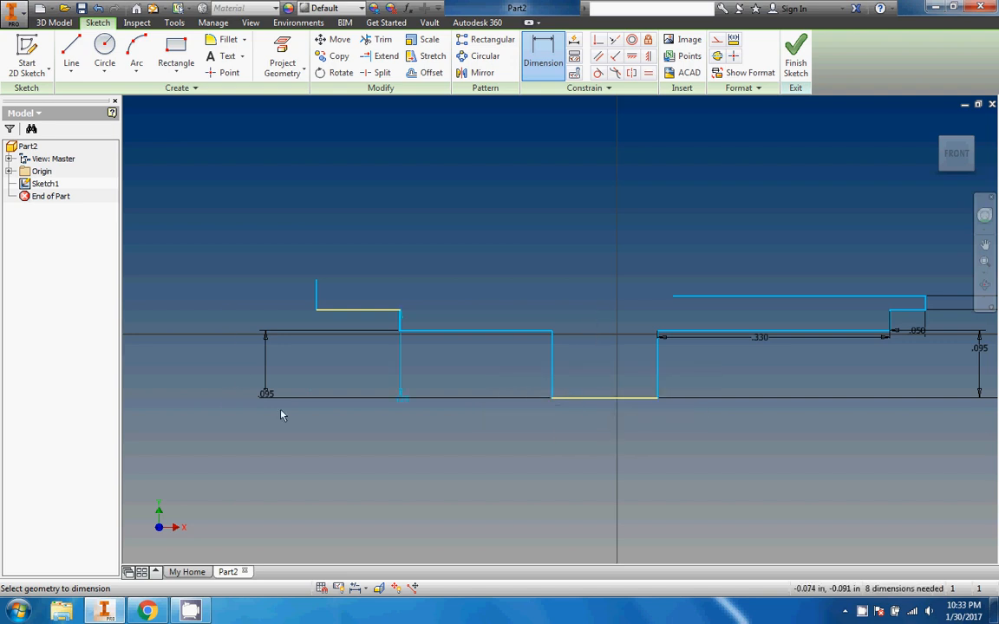
pyautogui.click(227, 383)
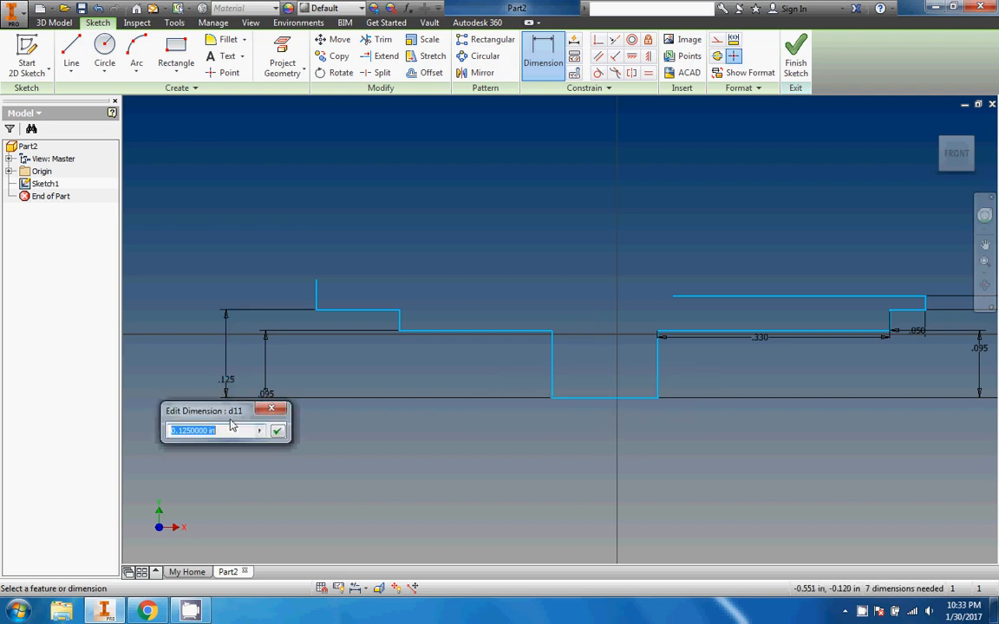
pyautogui.click(276, 430)
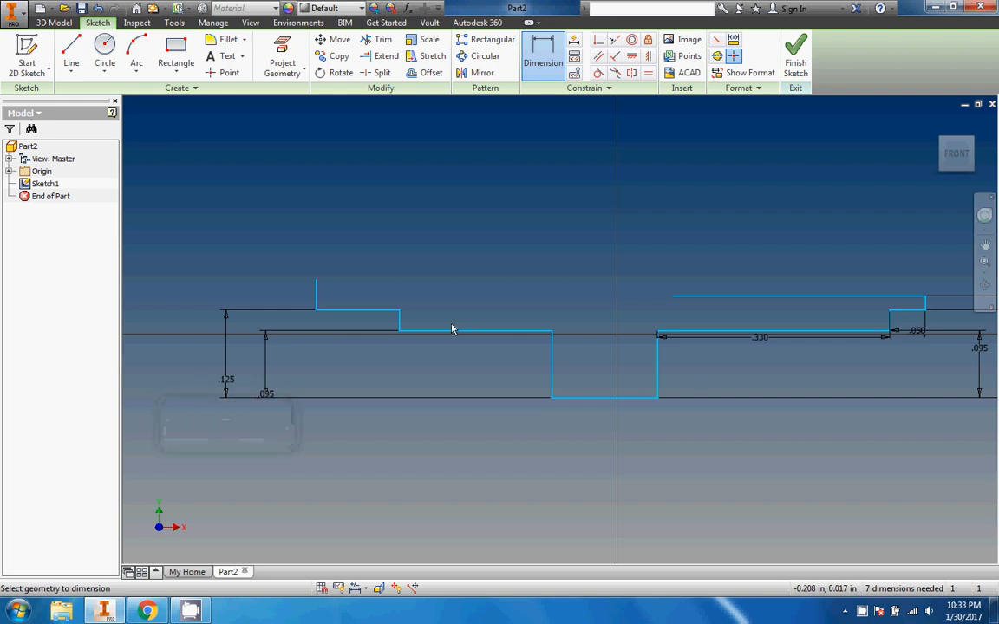
# Check the axle drawing in the browser and dimension the lower left horizontal edge's length as .19 in.
pyautogui.click(149, 613)
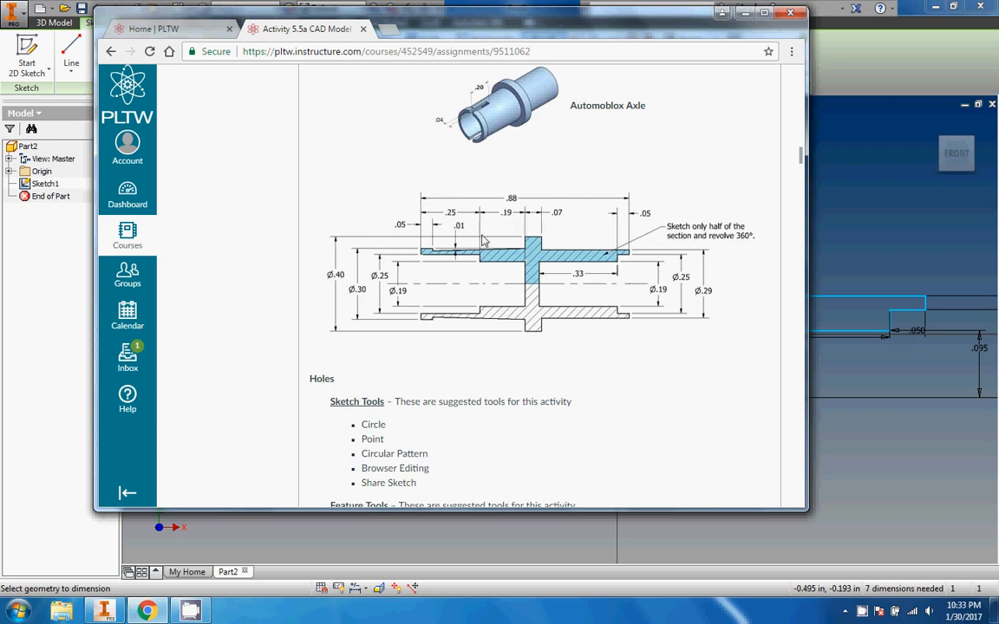
pyautogui.click(324, 544)
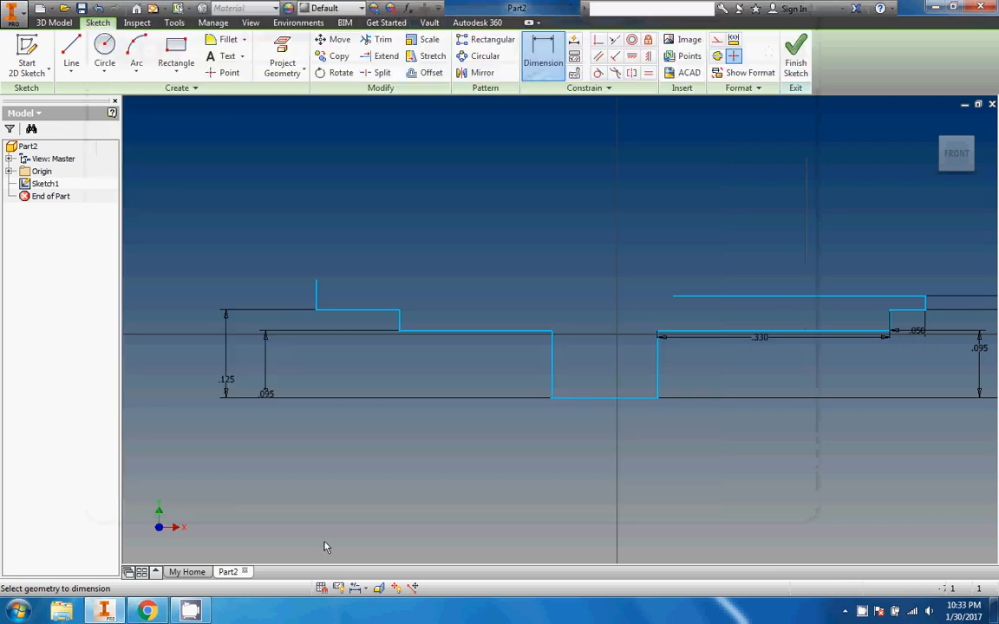
pyautogui.click(545, 56)
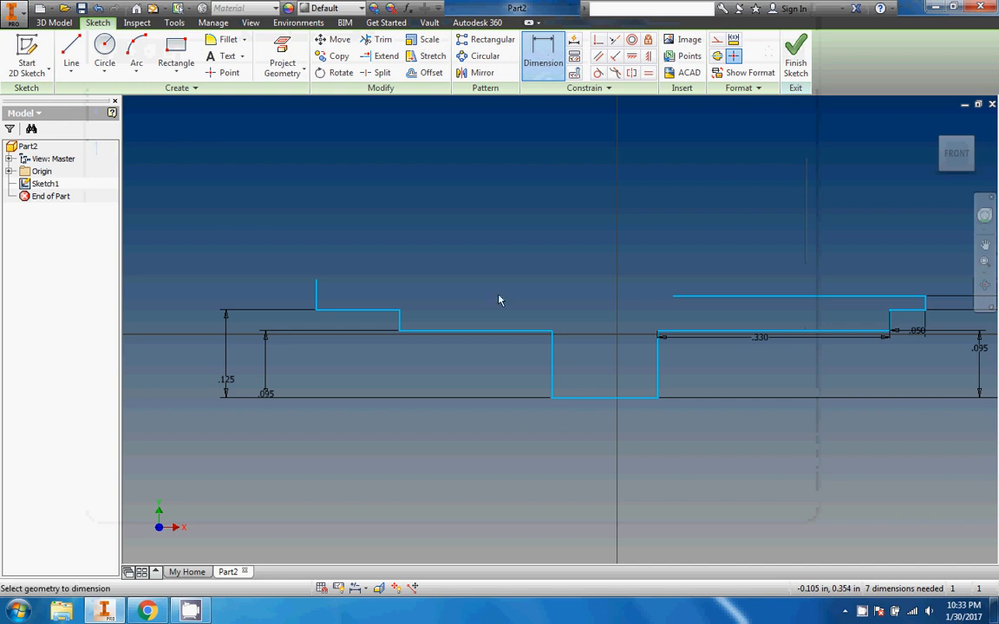
pyautogui.click(487, 330)
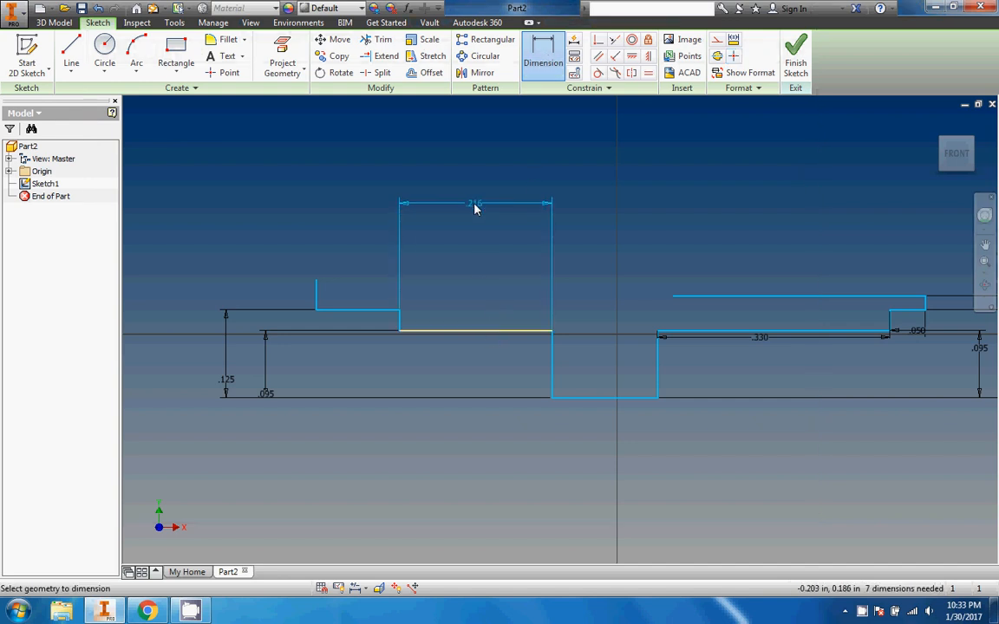
pyautogui.click(475, 208)
pyautogui.write('.19')
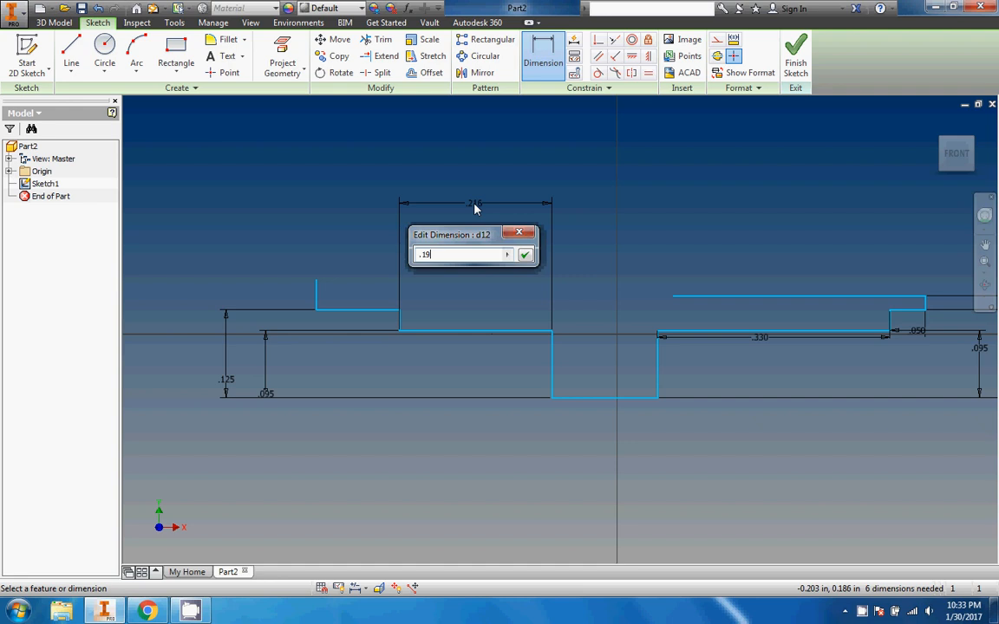
pyautogui.press('Return')
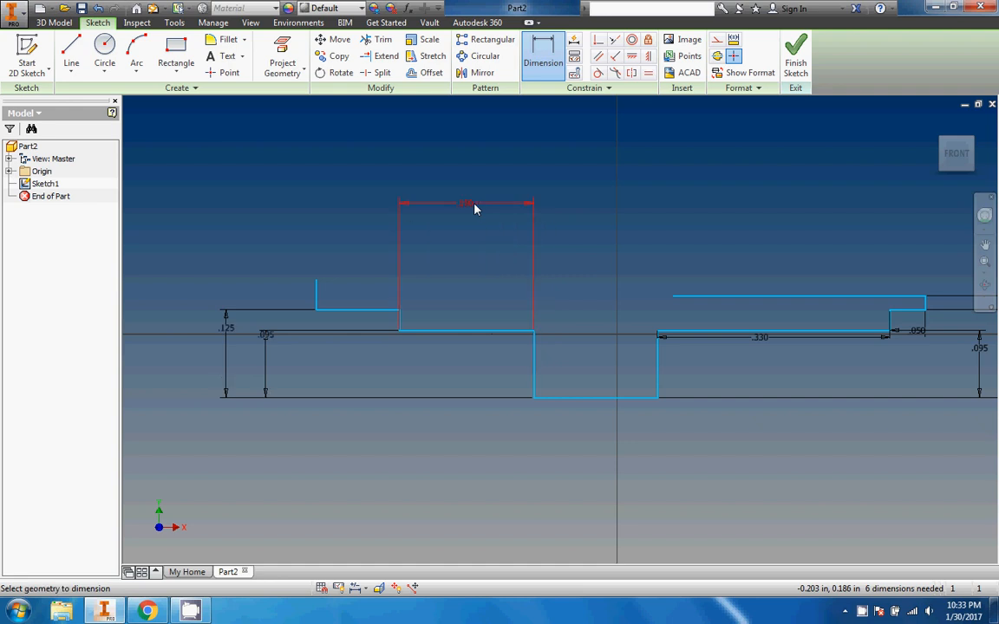
# Check the drawing again and dimension the horizontal distance between the leftmost vertical line and the short step line as .25 in.
pyautogui.click(156, 611)
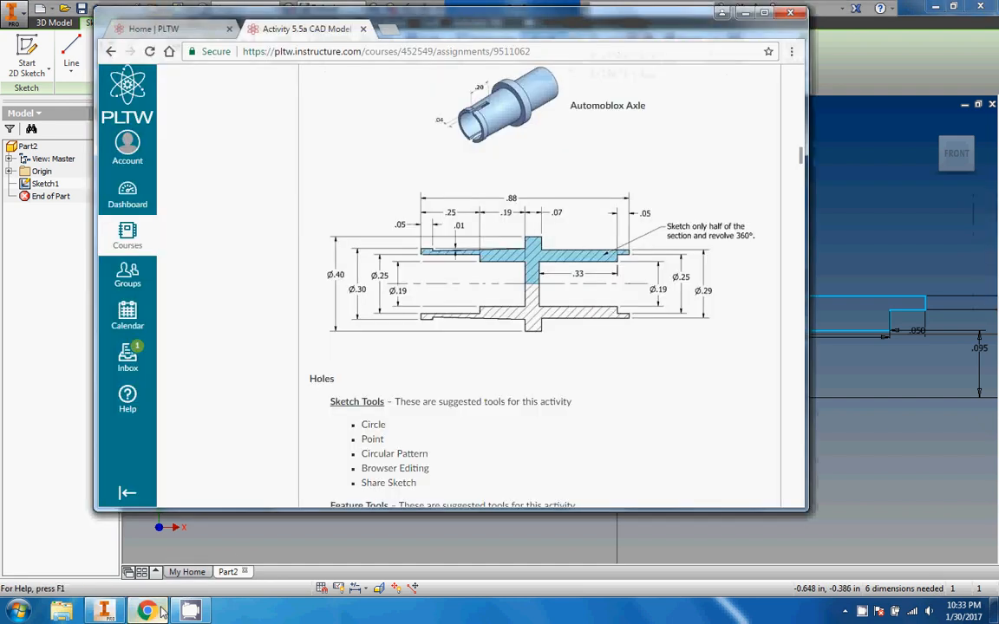
pyautogui.click(156, 611)
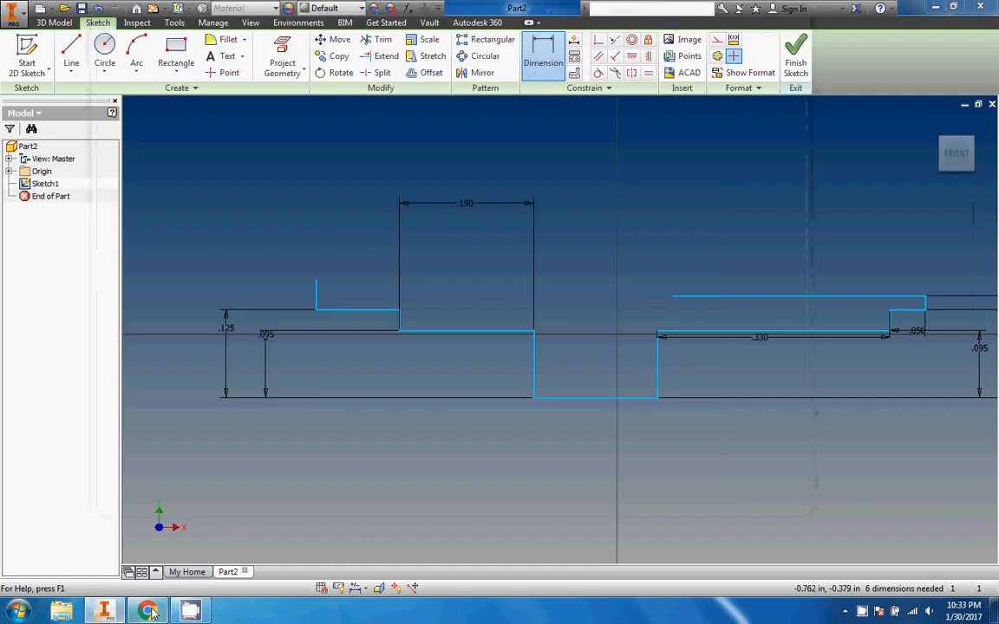
pyautogui.click(154, 613)
pyautogui.click(151, 612)
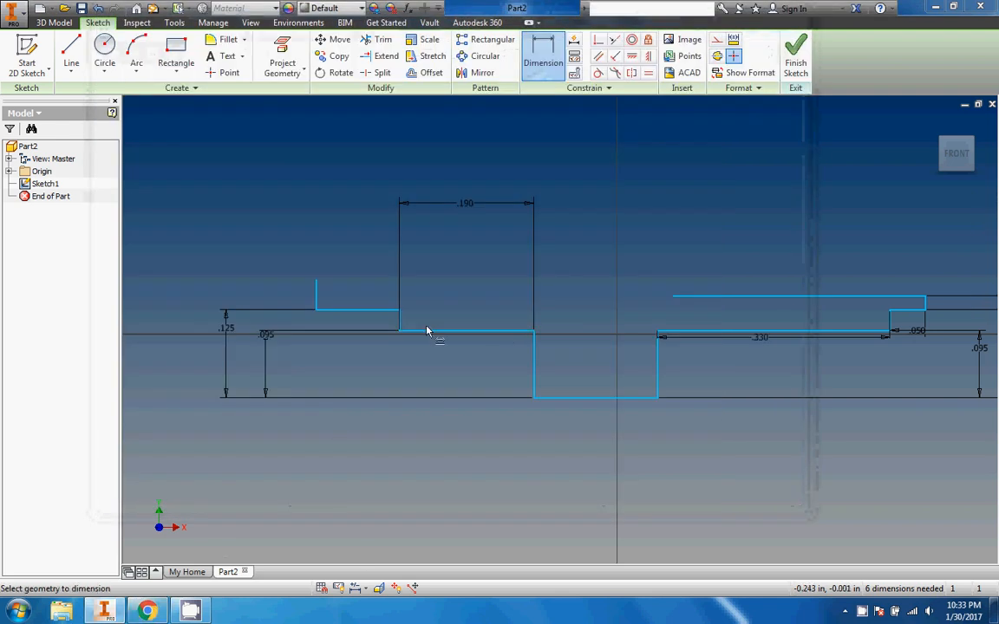
pyautogui.click(318, 305)
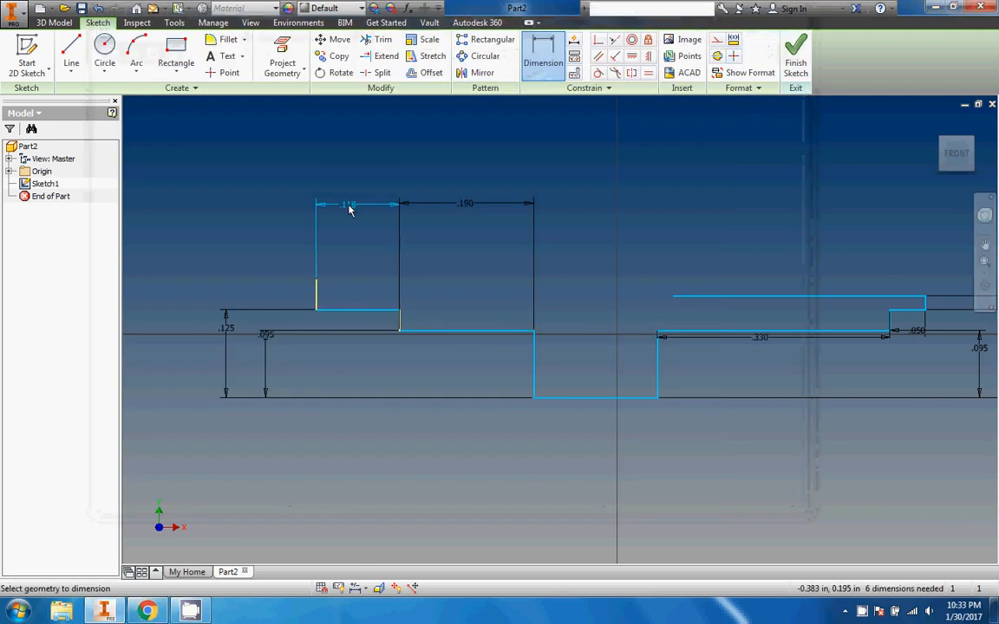
pyautogui.click(351, 208)
pyautogui.write('.25')
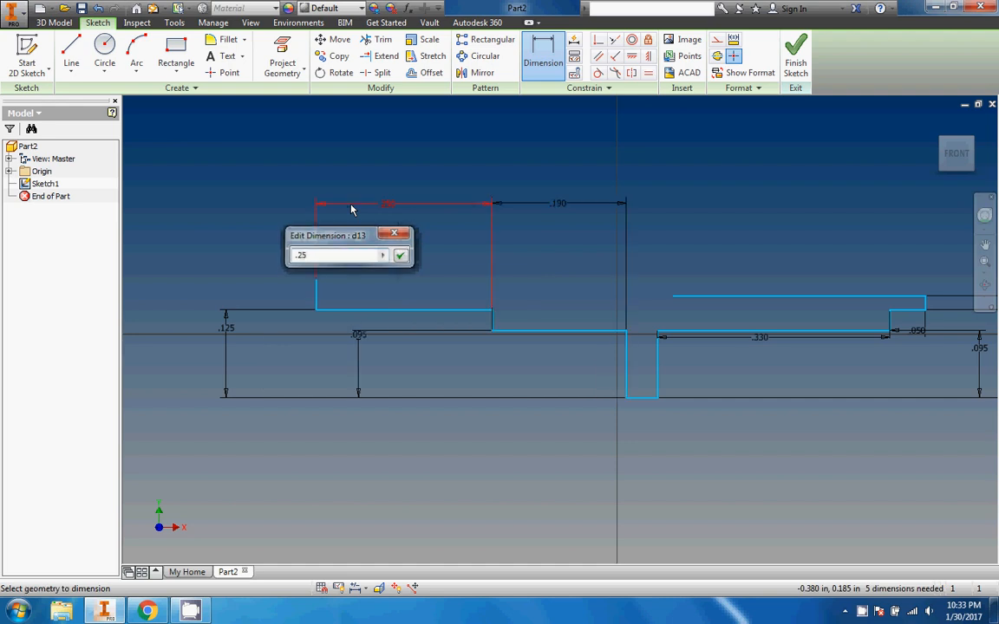
pyautogui.press('Return')
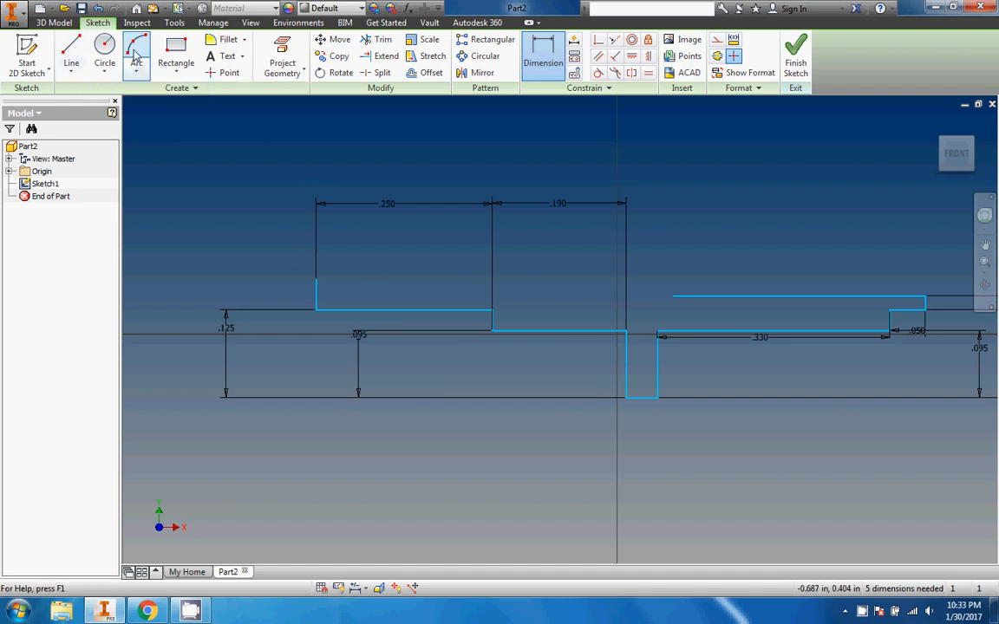
# Draw a horizontal line about .07 in. long from the top of the leftmost vertical line, ending in a .01 in. downward step.
pyautogui.rightClick(73, 43)
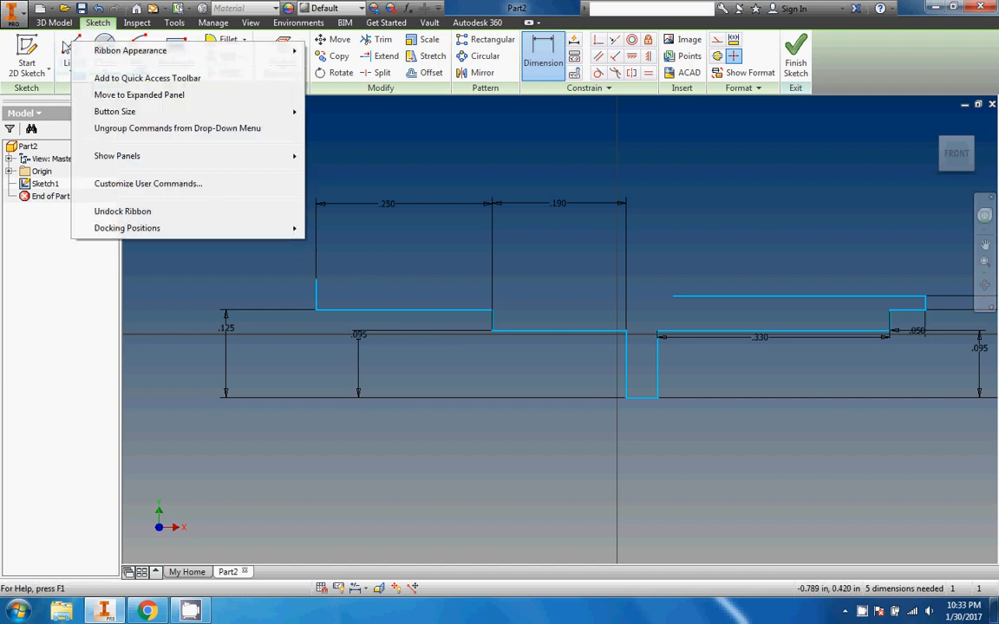
pyautogui.click(62, 45)
pyautogui.click(317, 282)
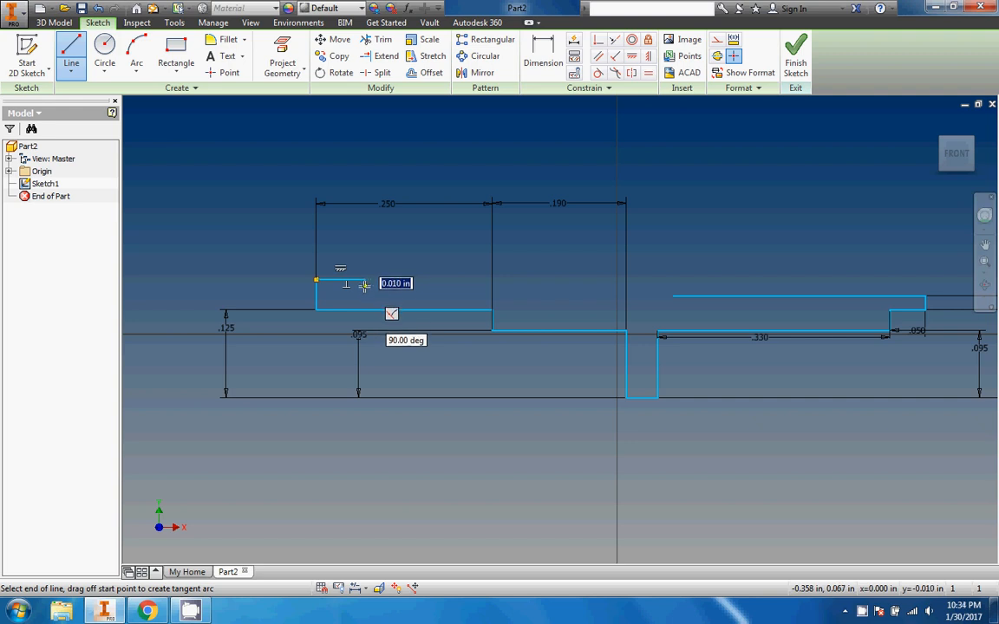
pyautogui.write('.')
pyautogui.press('Return')
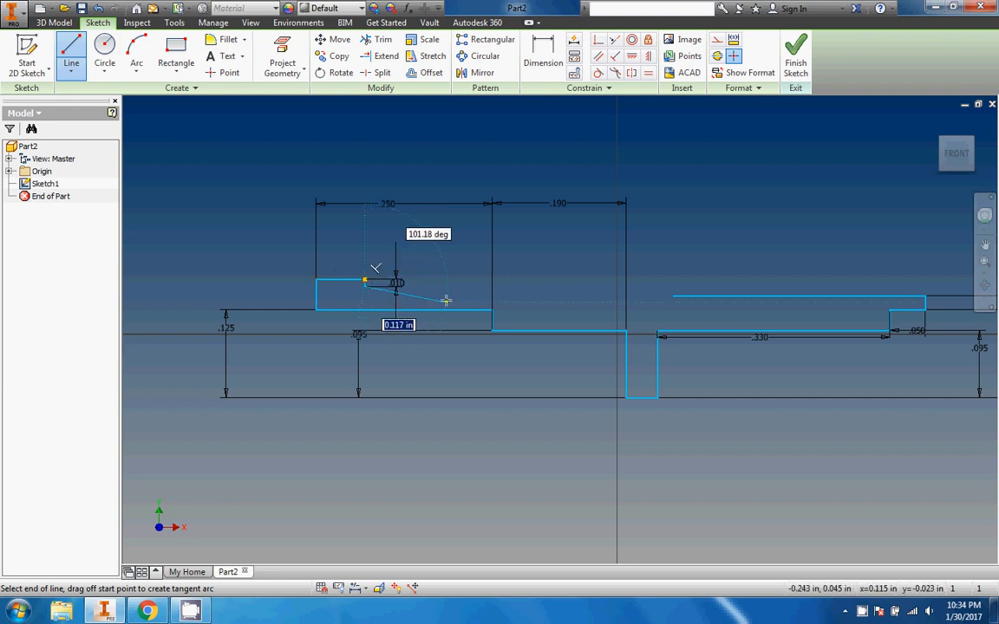
pyautogui.press('Escape')
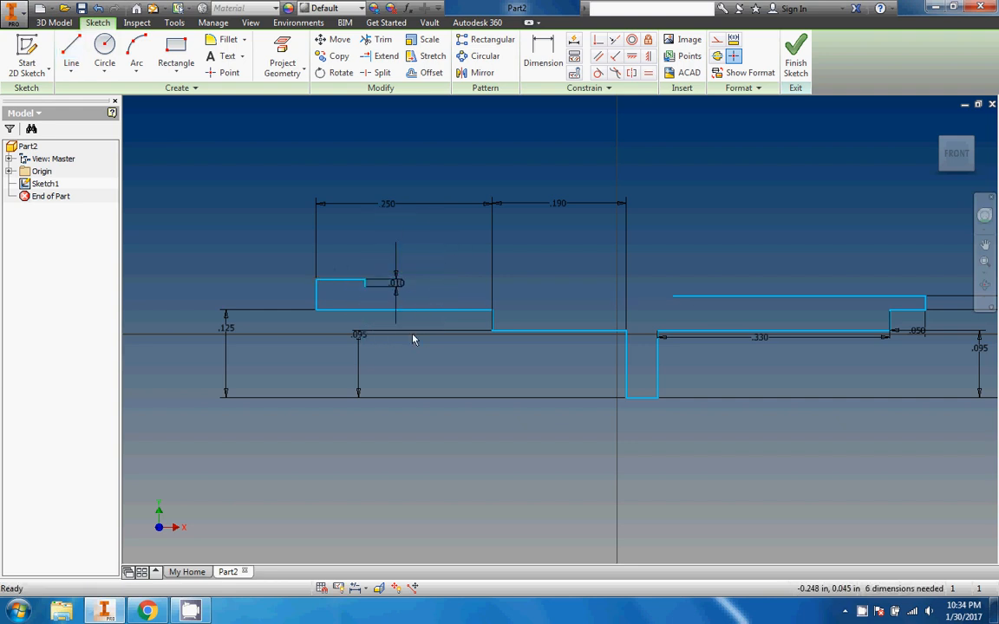
# Dimension the vertical distance from the bottom line to the upper short horizontal edge on the profile's left end as .15 in.
pyautogui.rightClick(549, 61)
pyautogui.click(540, 51)
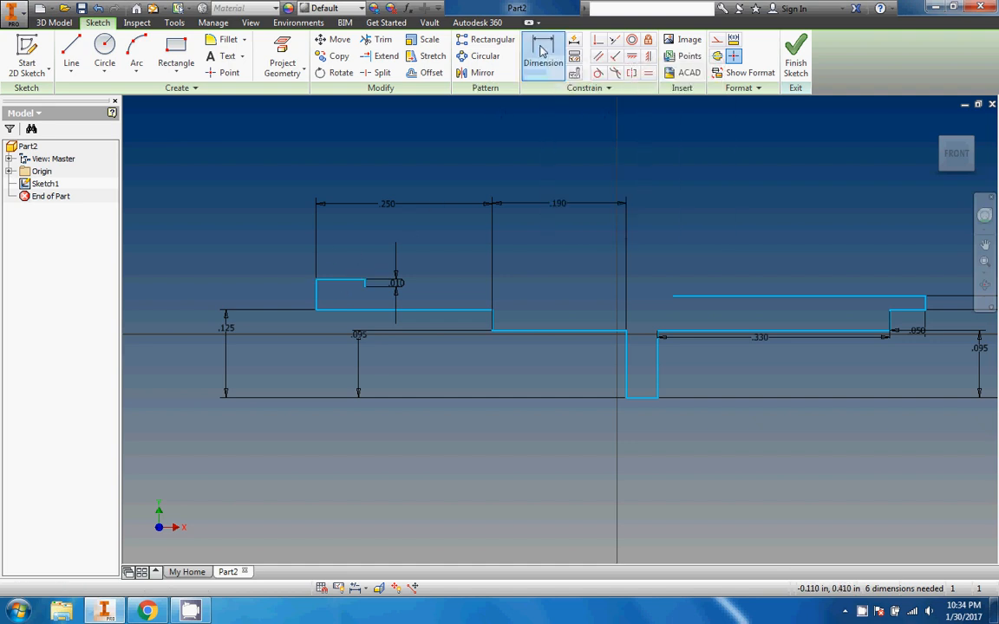
pyautogui.click(332, 281)
pyautogui.click(646, 398)
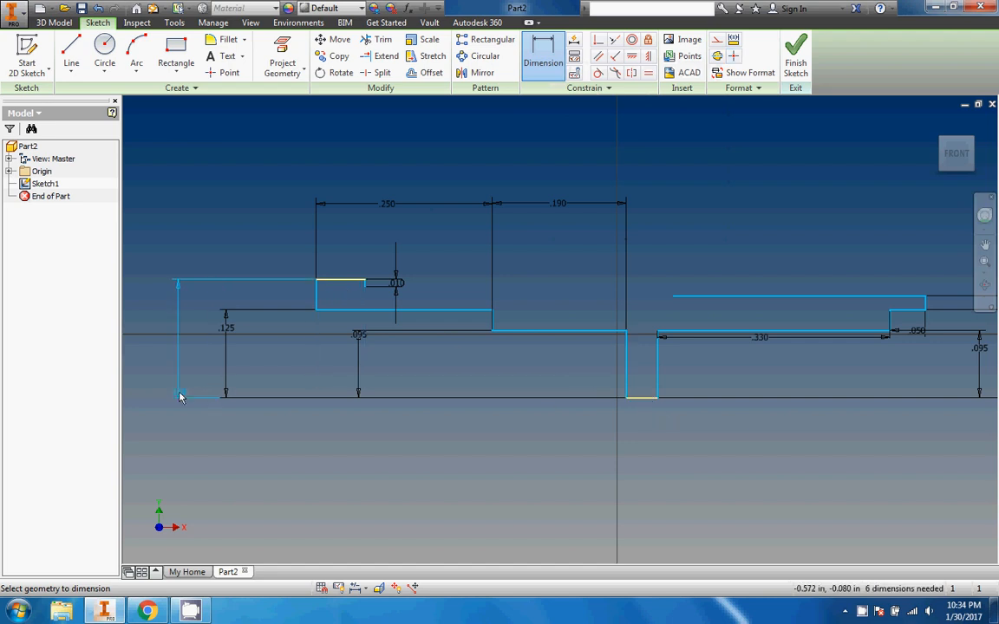
pyautogui.click(180, 398)
pyautogui.write('.')
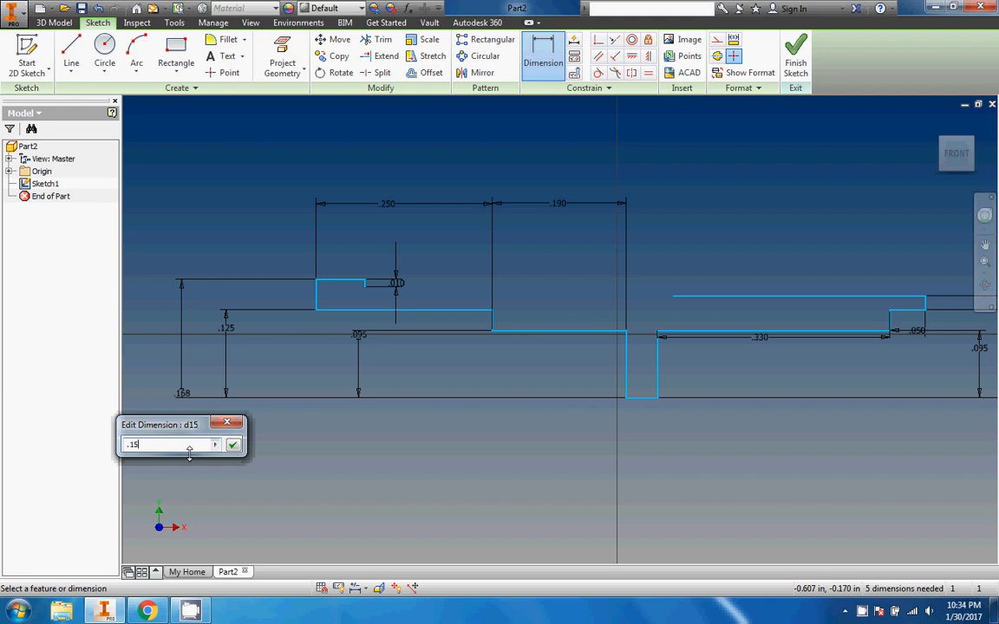
pyautogui.write('15')
pyautogui.press('Return')
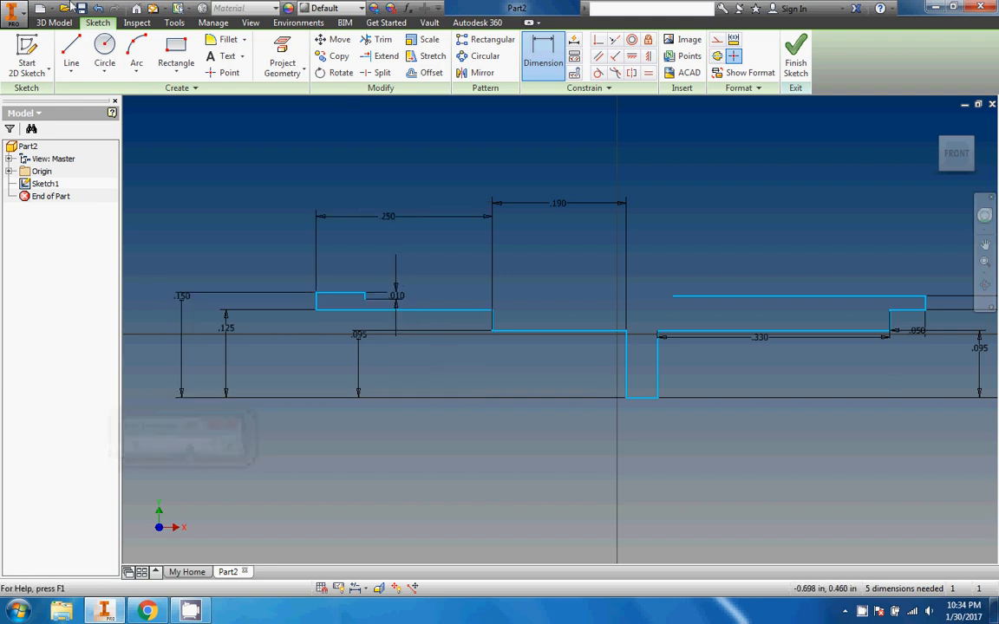
pyautogui.click(71, 54)
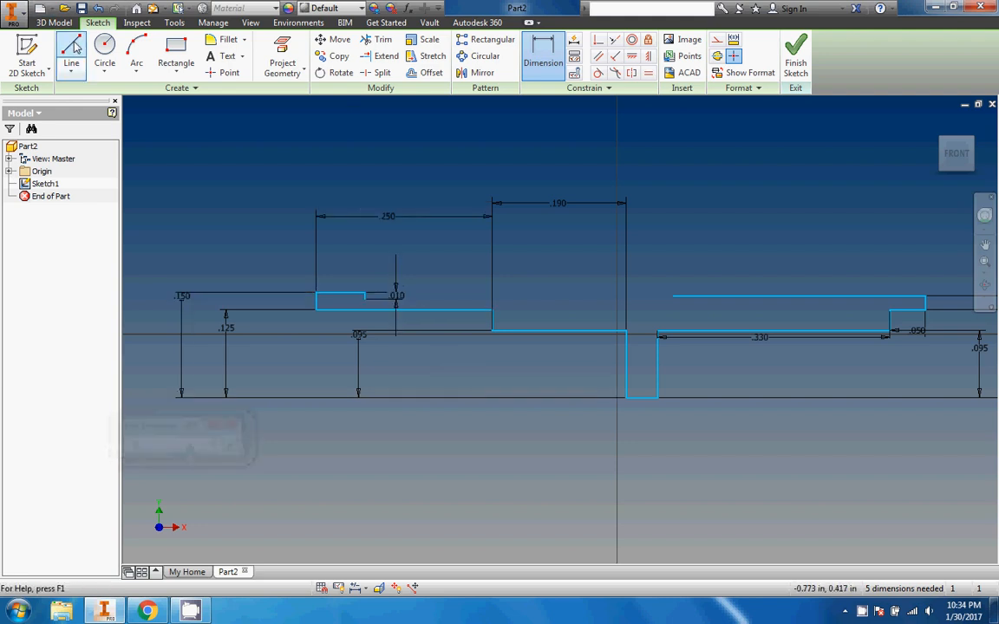
pyautogui.click(366, 298)
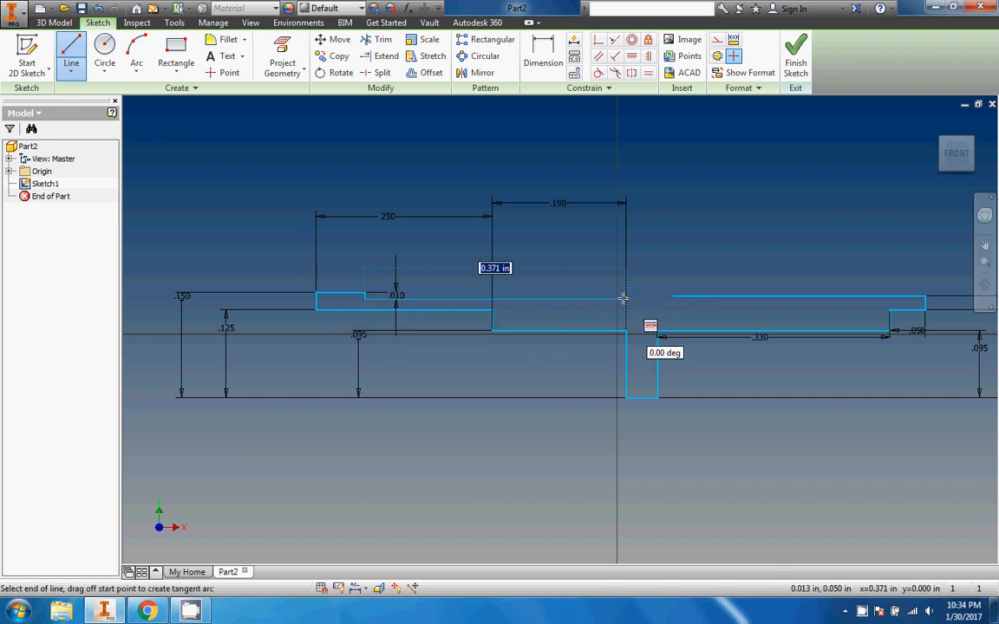
pyautogui.click(148, 612)
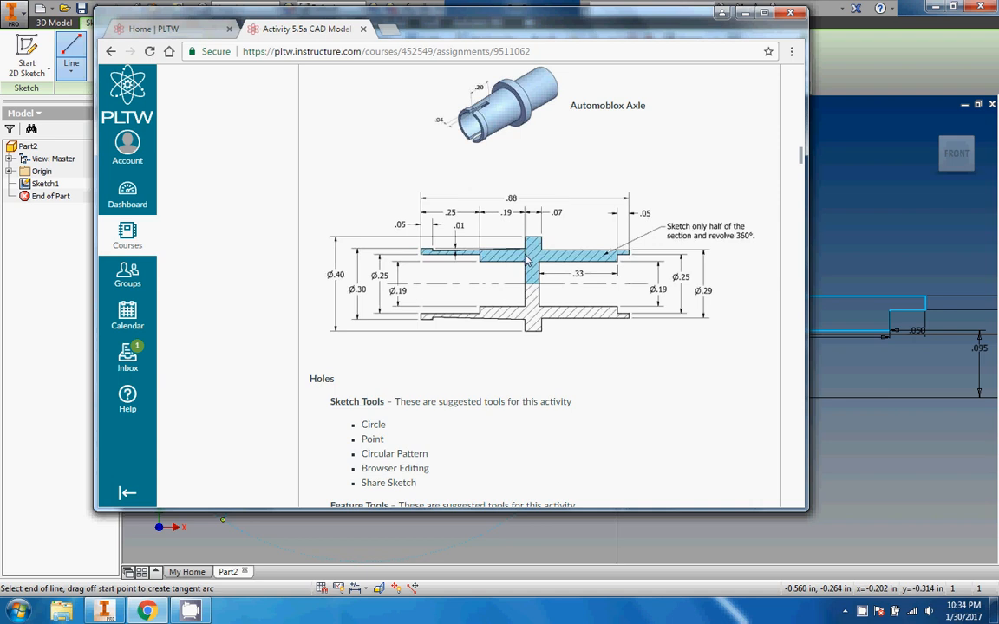
pyautogui.click(313, 545)
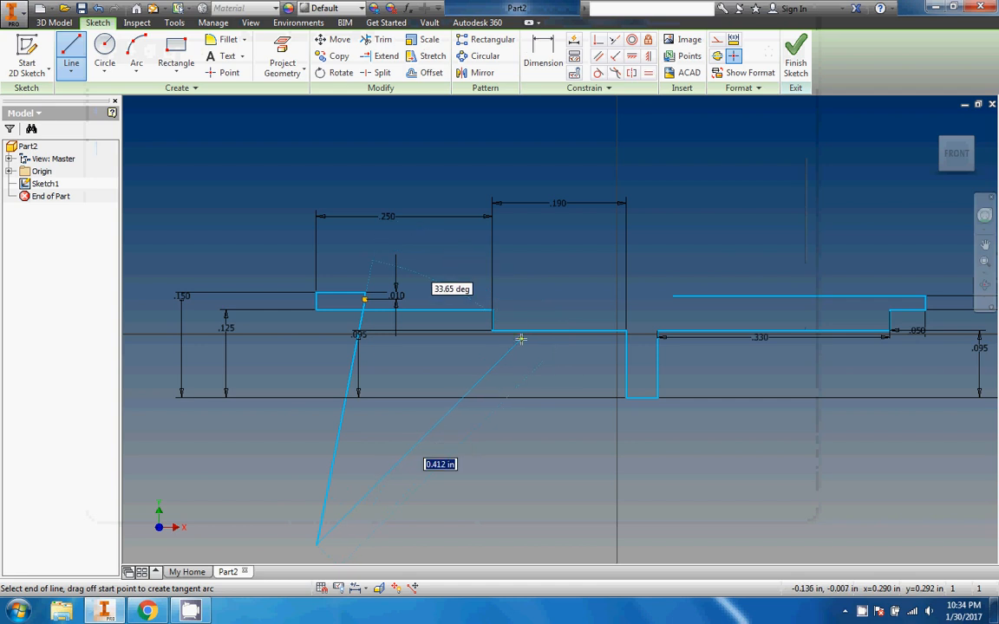
pyautogui.press('Escape')
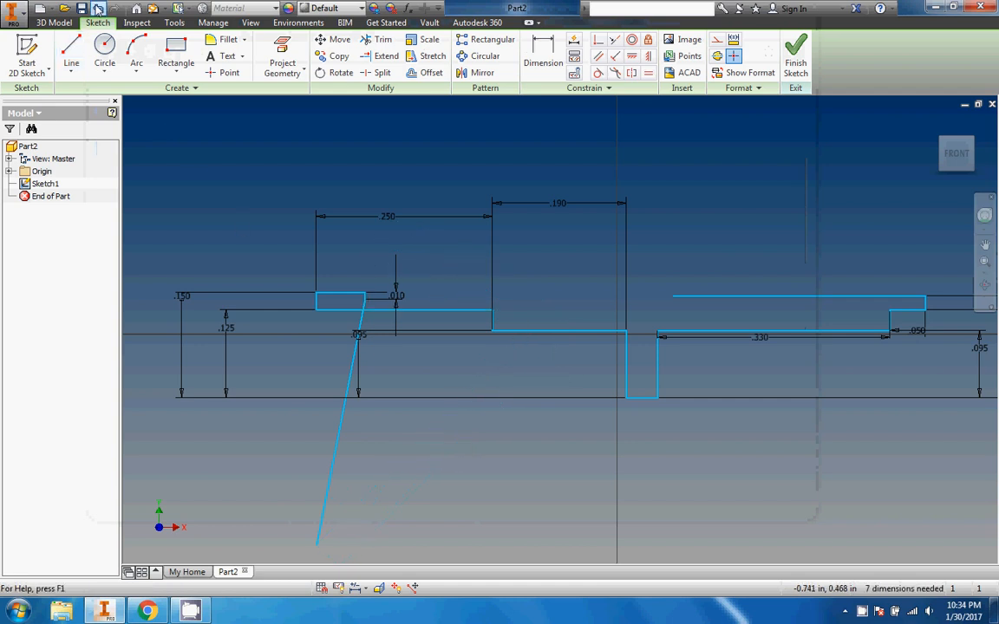
pyautogui.click(95, 7)
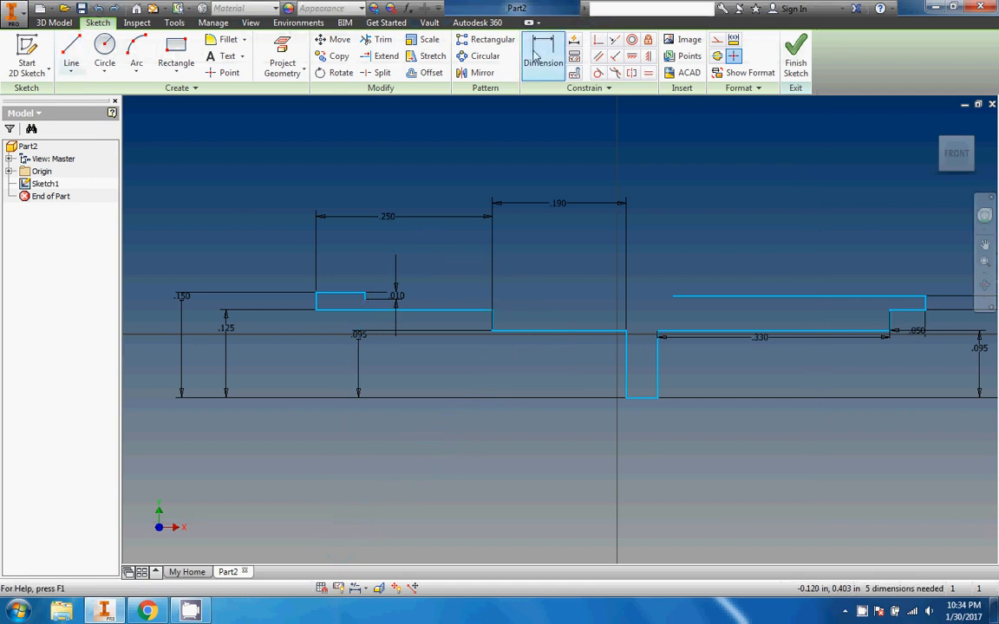
# Dimension the length of the upper short horizontal edge on the profile's left end as .05 in.
pyautogui.click(526, 76)
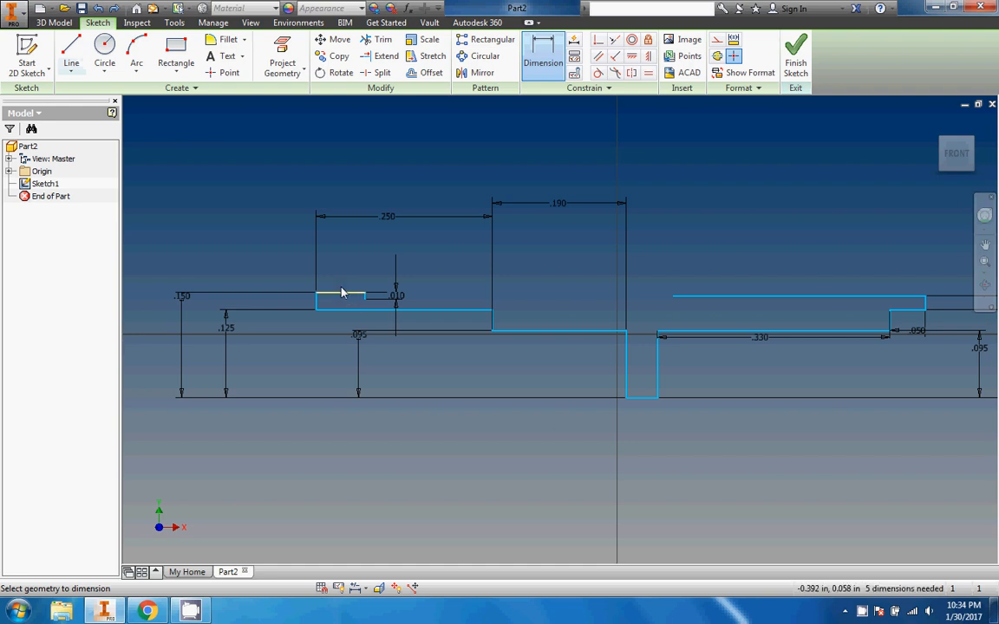
pyautogui.click(339, 295)
pyautogui.click(339, 266)
pyautogui.write('.05')
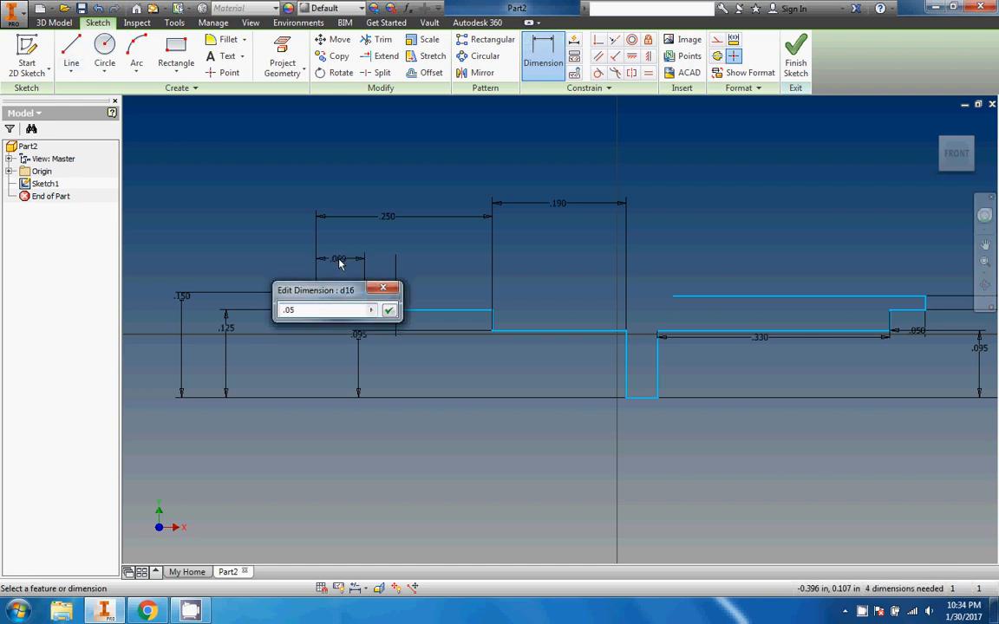
pyautogui.press('Return')
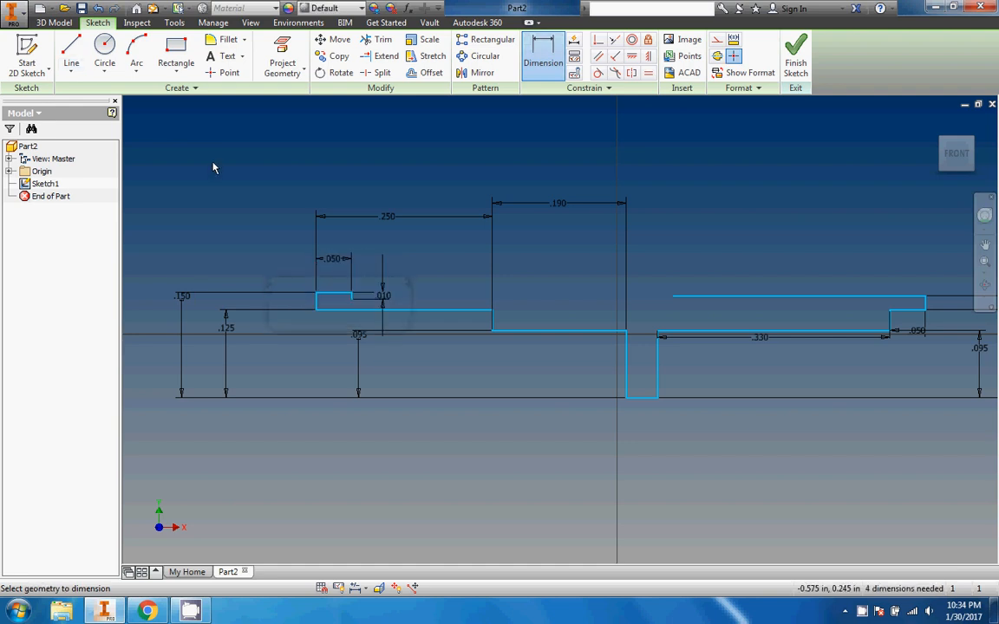
# Draw a slightly rising line from the bottom of the small left step to a point above the center flange's left line.
pyautogui.press('l')
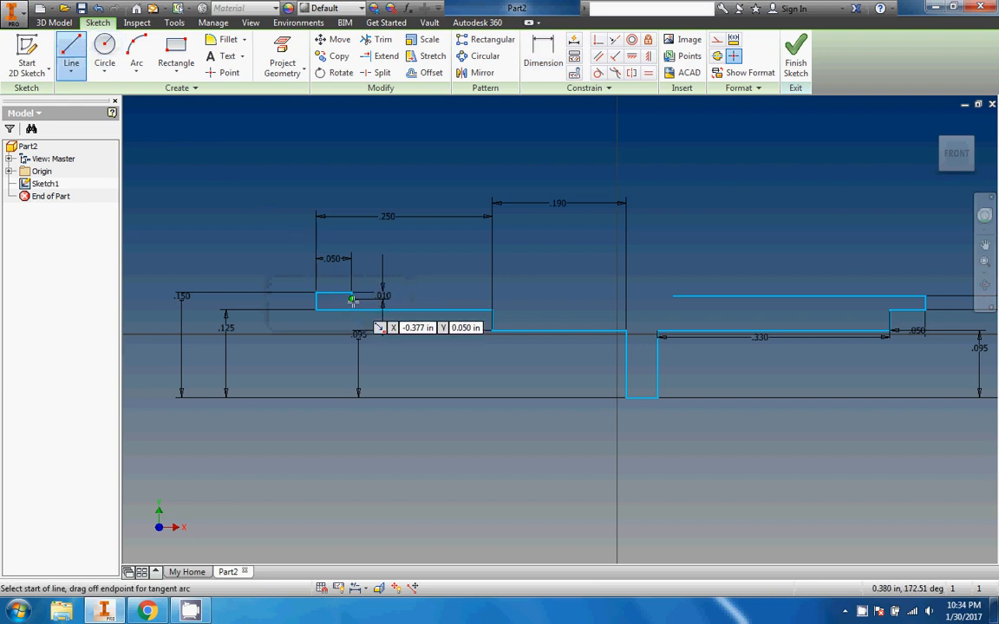
pyautogui.click(351, 298)
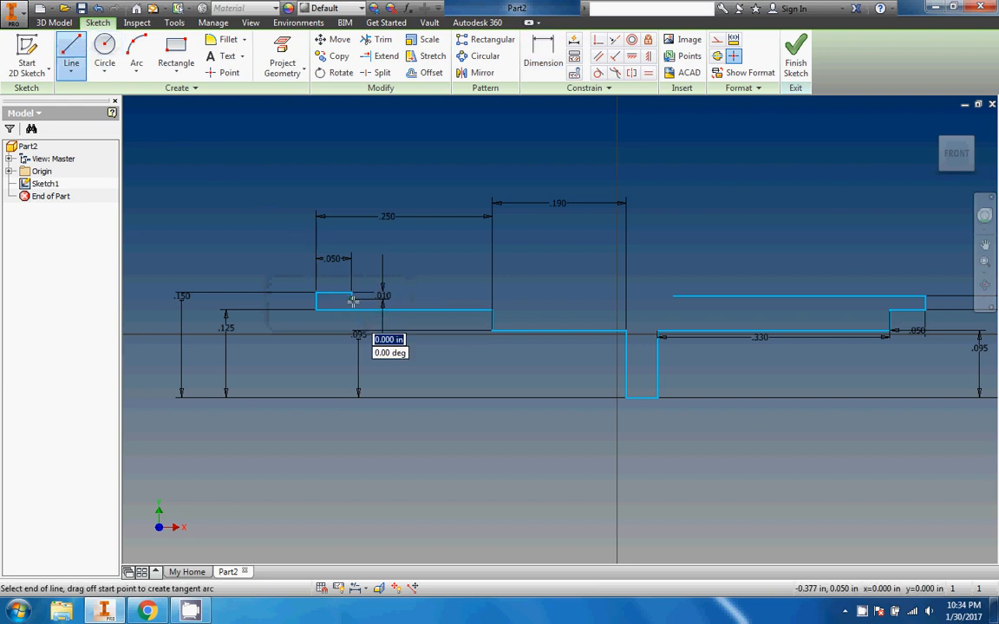
pyautogui.click(627, 294)
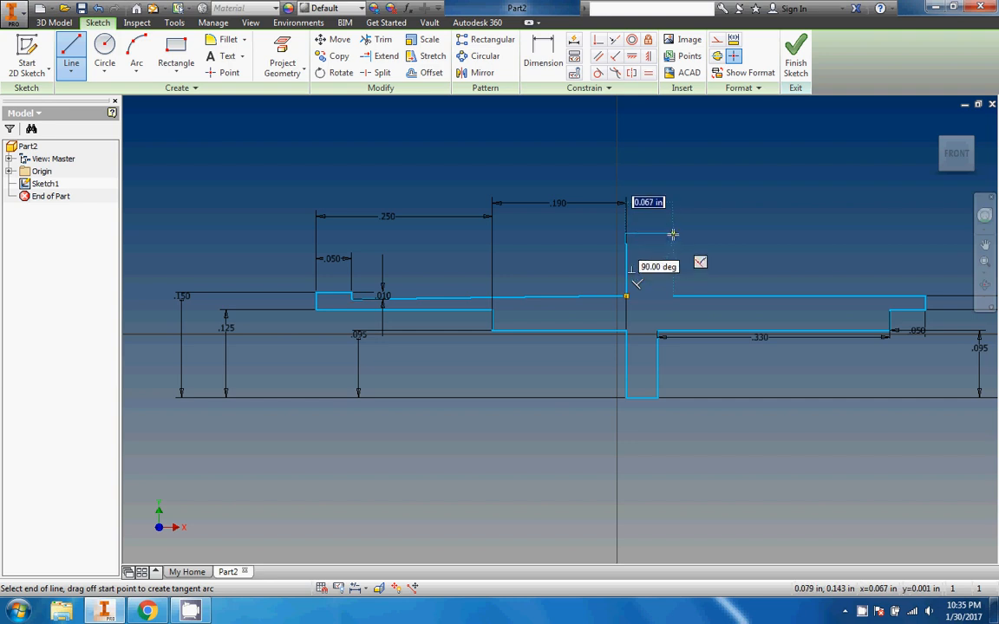
pyautogui.click(665, 233)
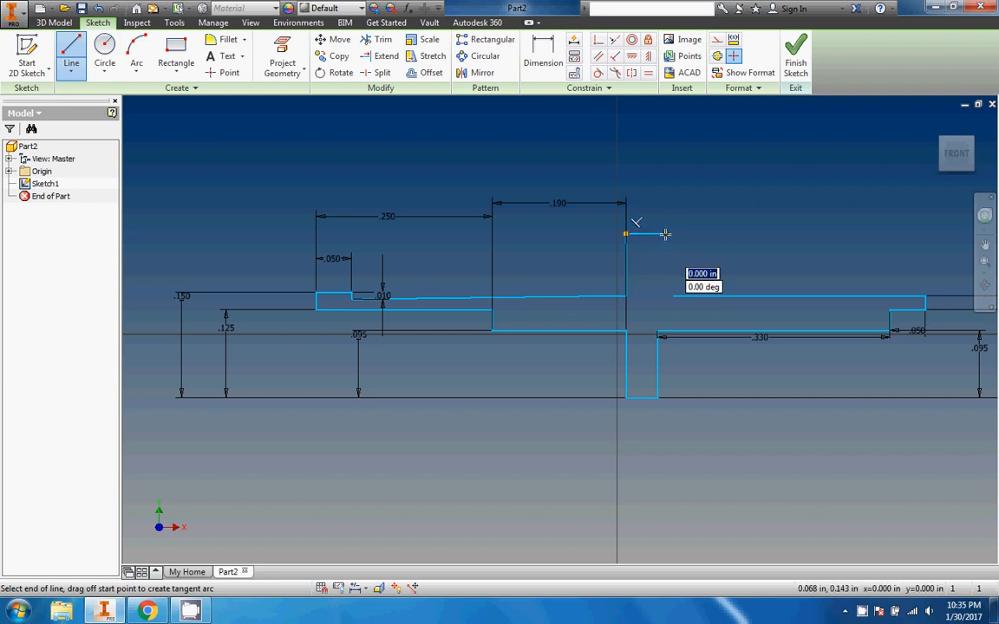
pyautogui.press('Escape')
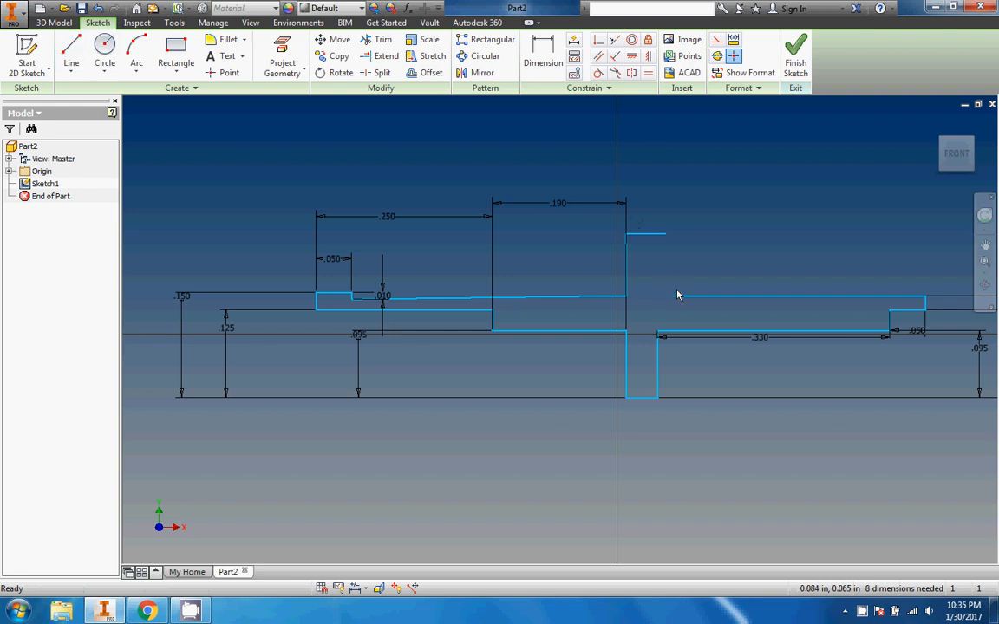
pyautogui.click(647, 56)
pyautogui.click(628, 276)
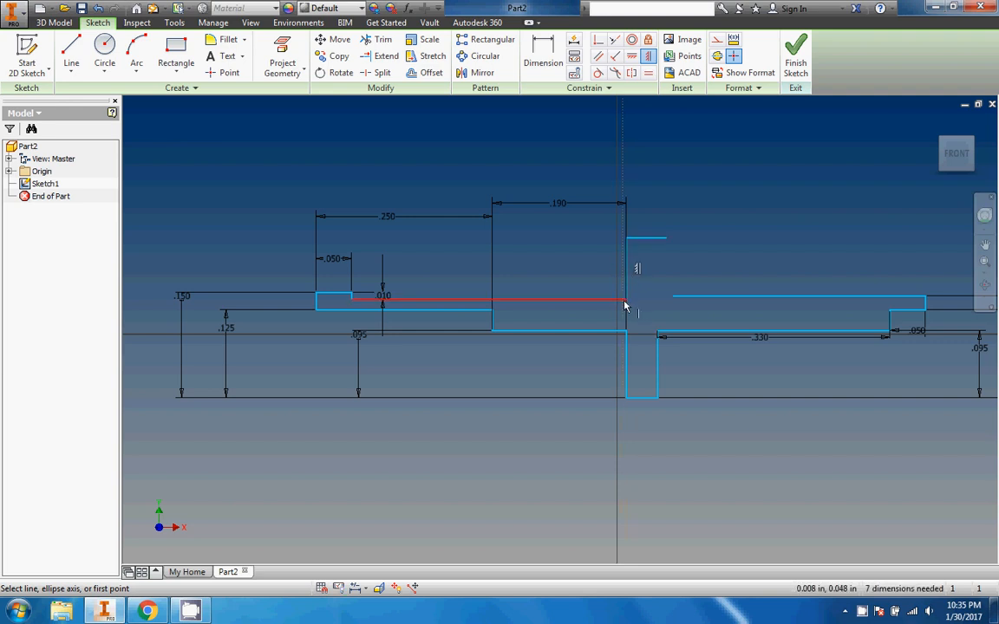
pyautogui.click(99, 8)
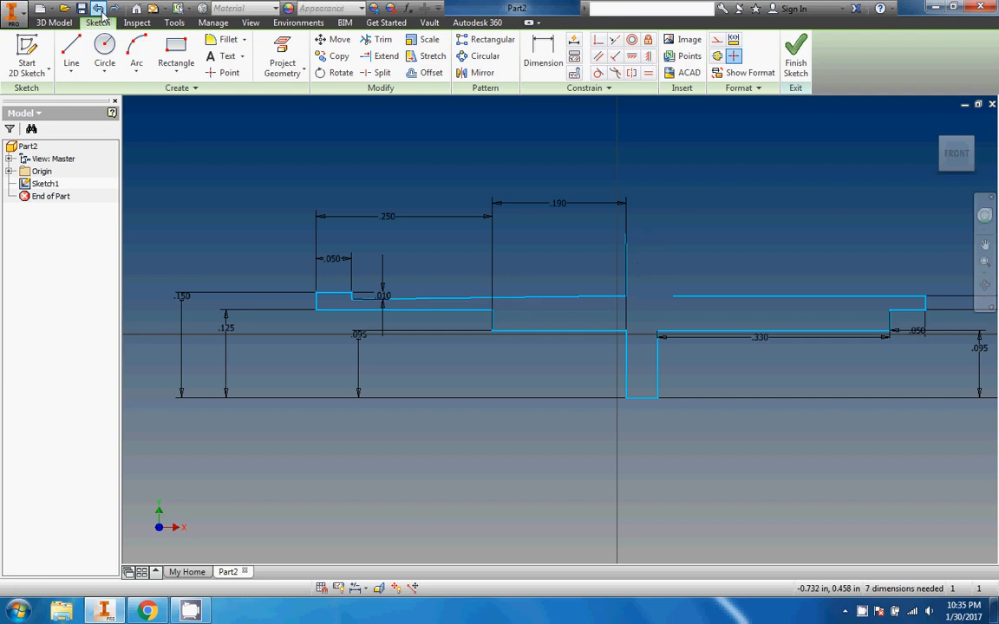
# Draw the flange's vertical left side up from the sloped line's right end, followed by a horizontal top edge about .054 in. long.
pyautogui.click(71, 52)
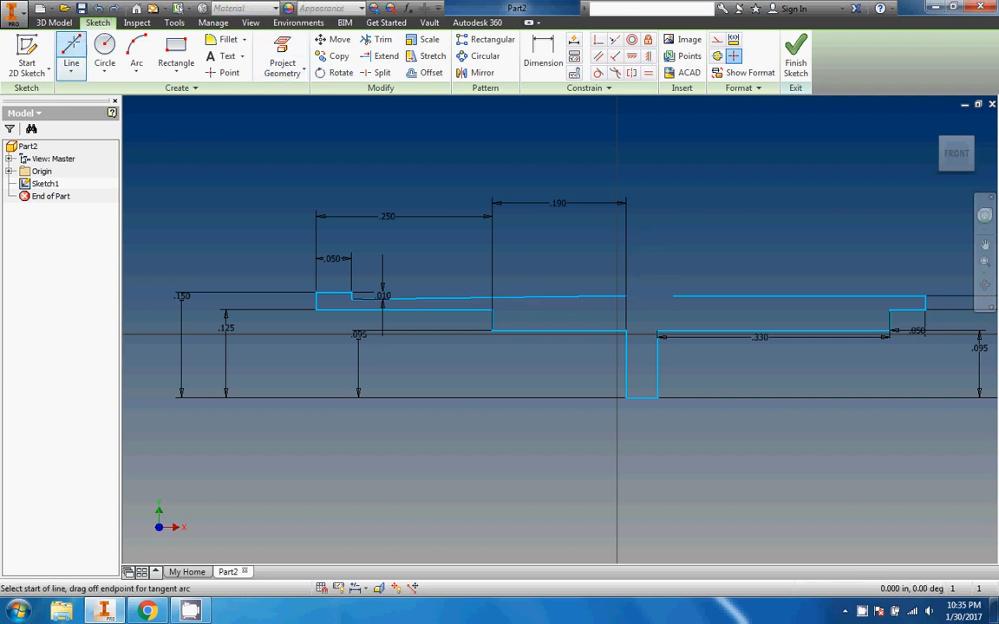
pyautogui.click(626, 295)
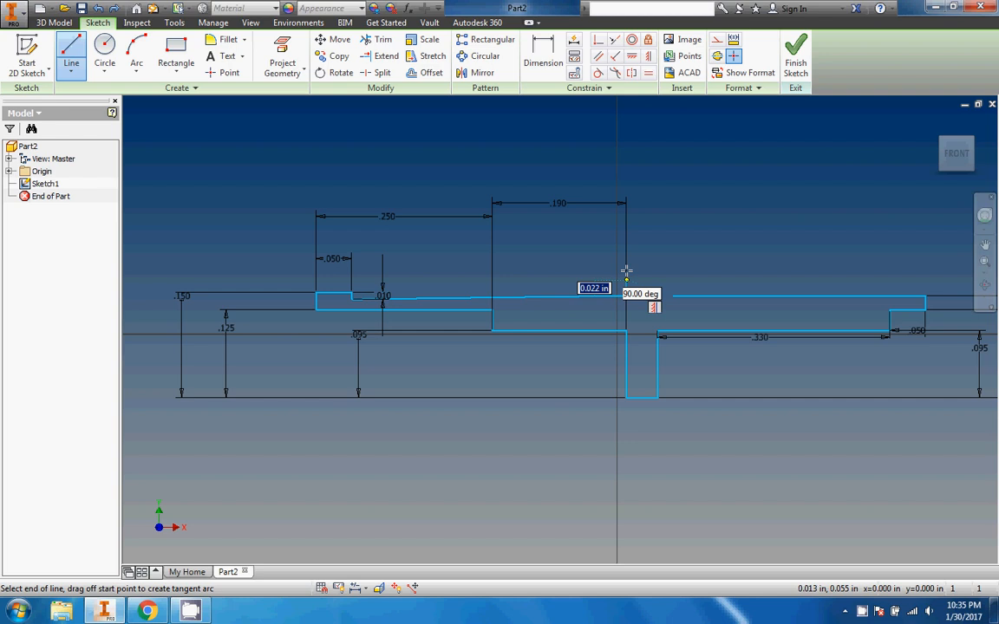
pyautogui.click(626, 234)
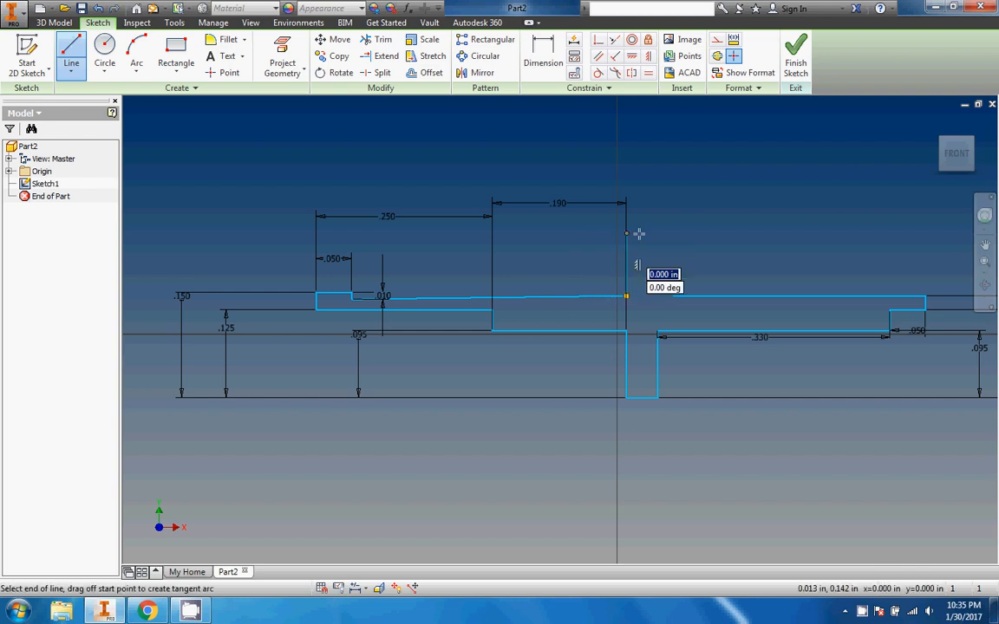
pyautogui.click(665, 234)
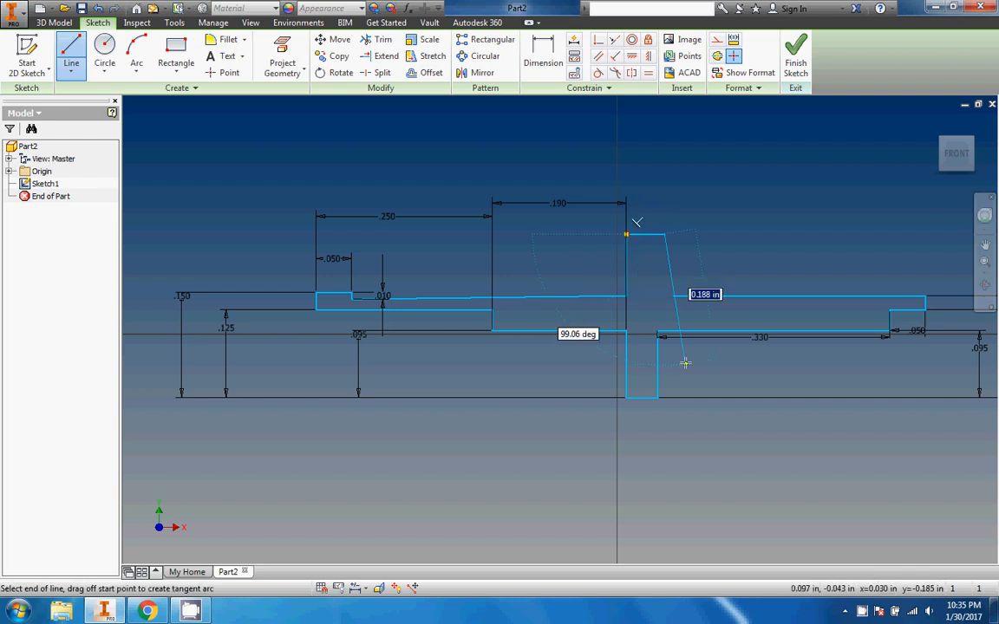
pyautogui.press('Escape')
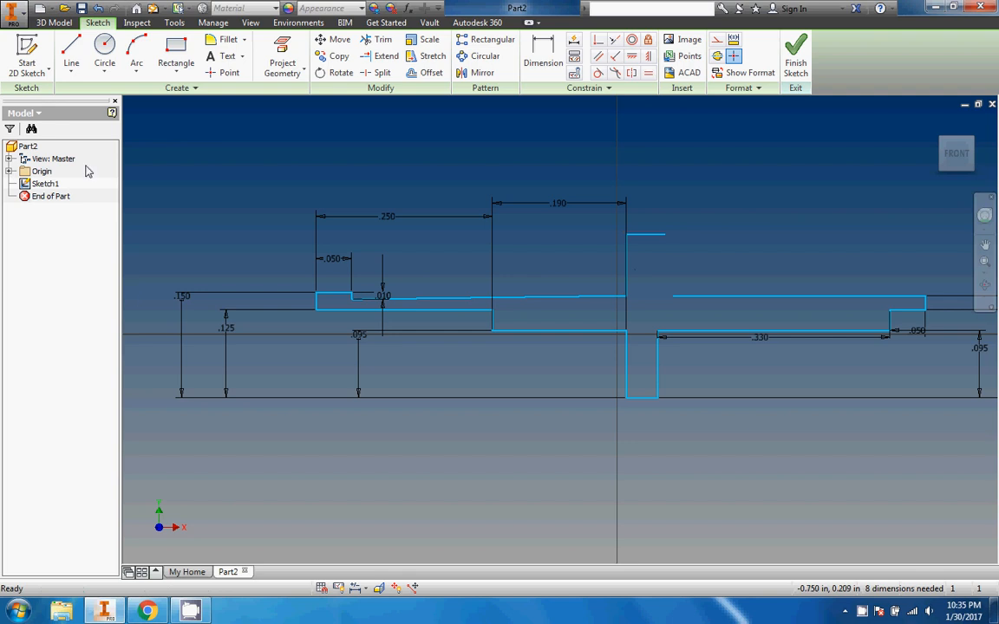
# Check the axle drawing in the browser, return to Inventor, and dimension the length of the center flange's top edge as .07 in.
pyautogui.click(147, 611)
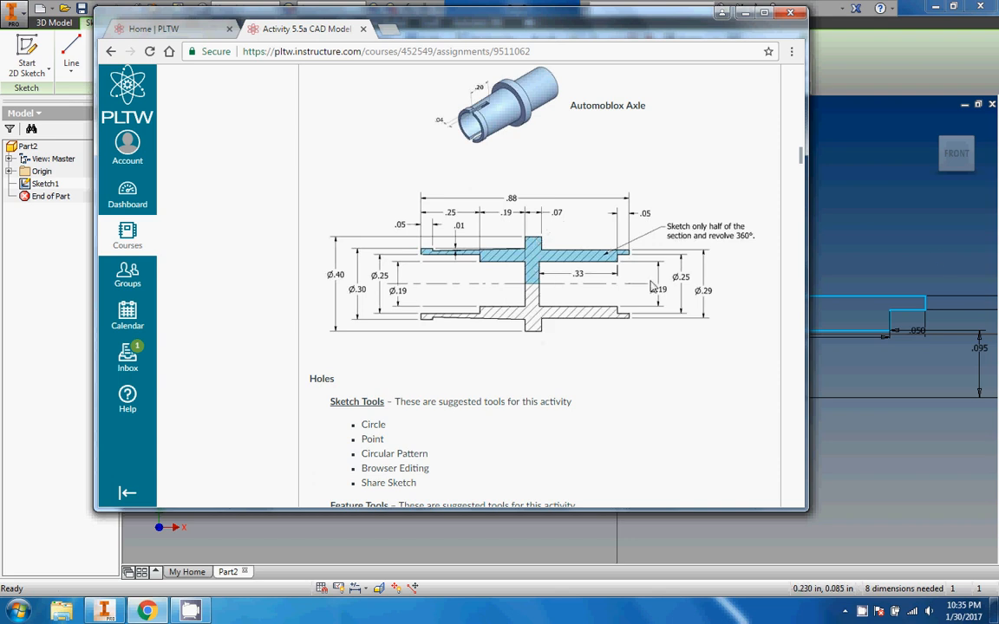
pyautogui.click(821, 166)
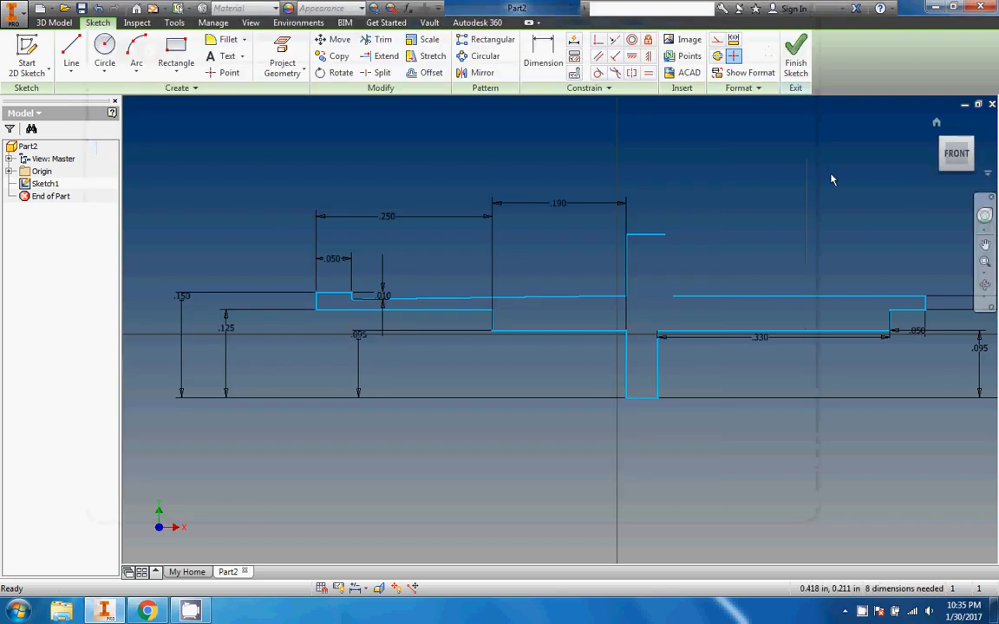
pyautogui.rightClick(546, 69)
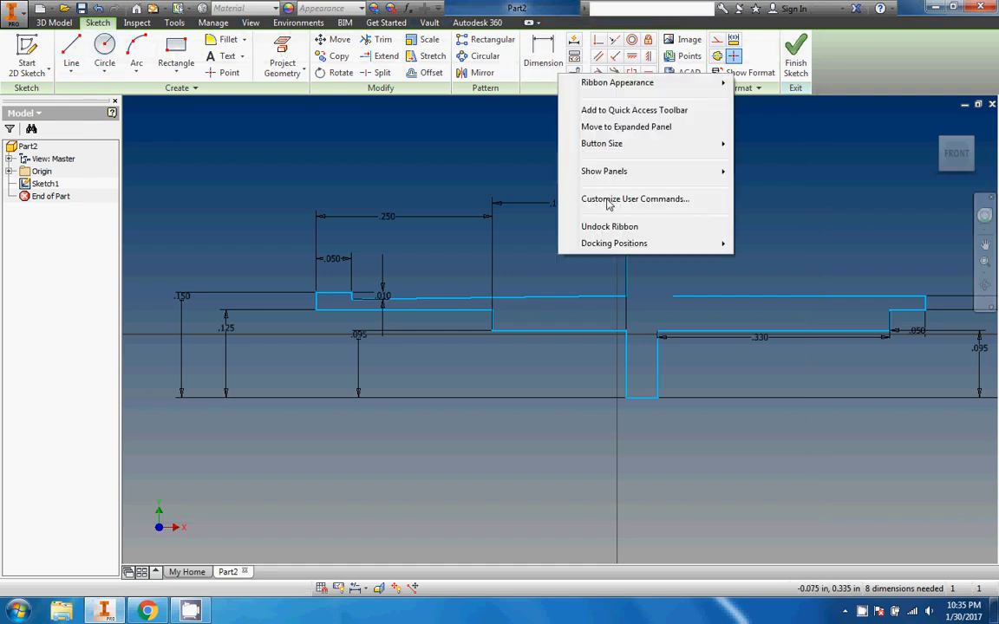
pyautogui.click(544, 68)
pyautogui.click(544, 67)
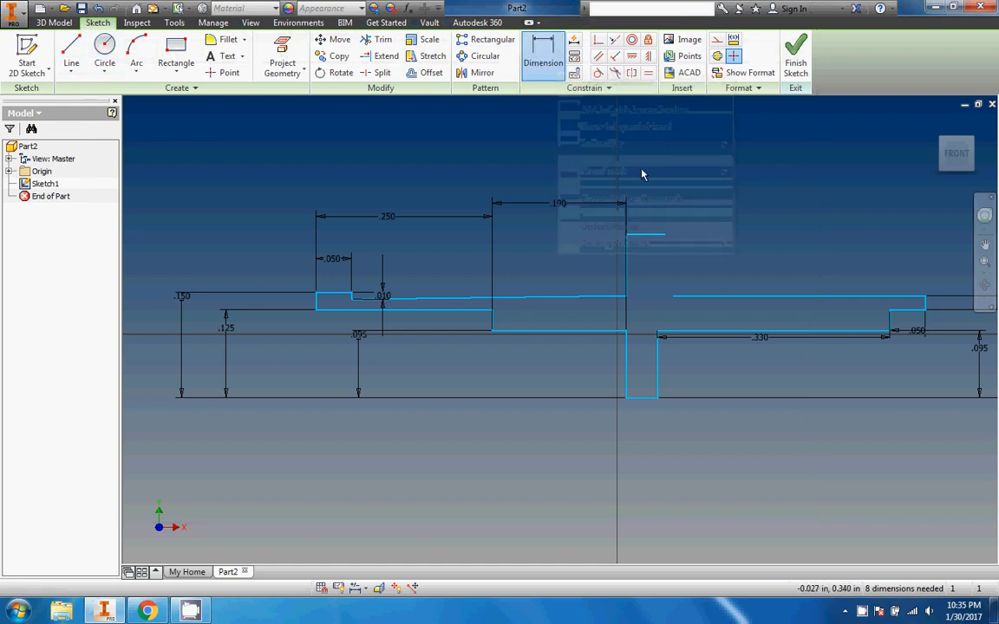
pyautogui.click(646, 235)
pyautogui.click(643, 224)
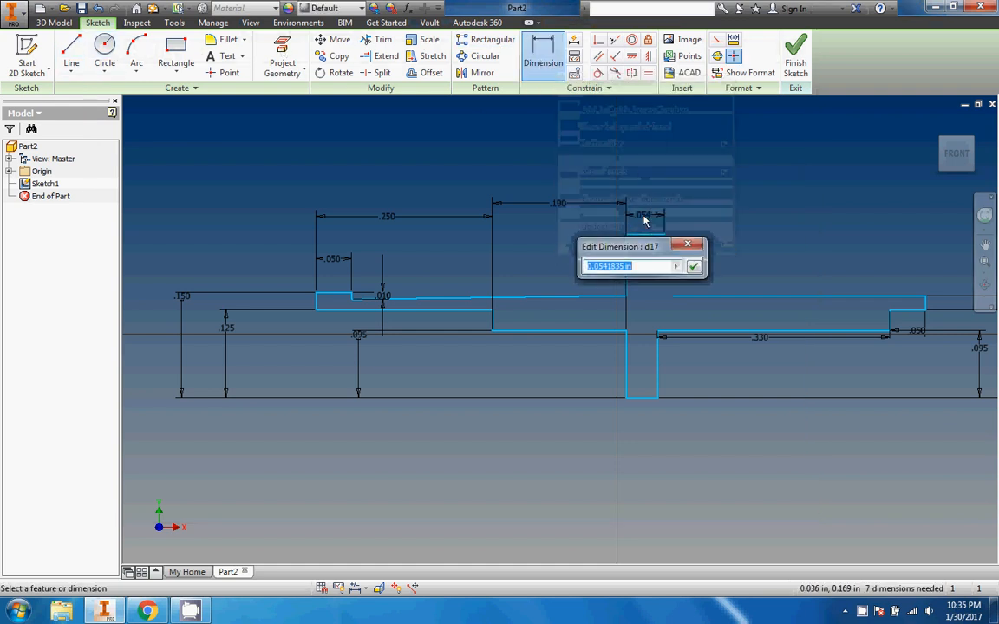
pyautogui.write('.07')
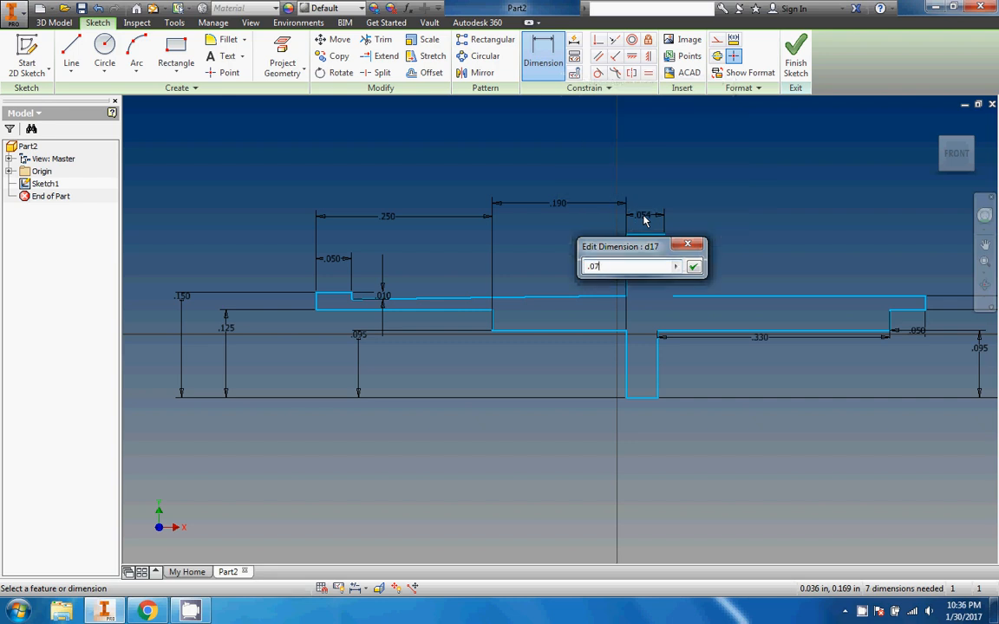
pyautogui.press('Return')
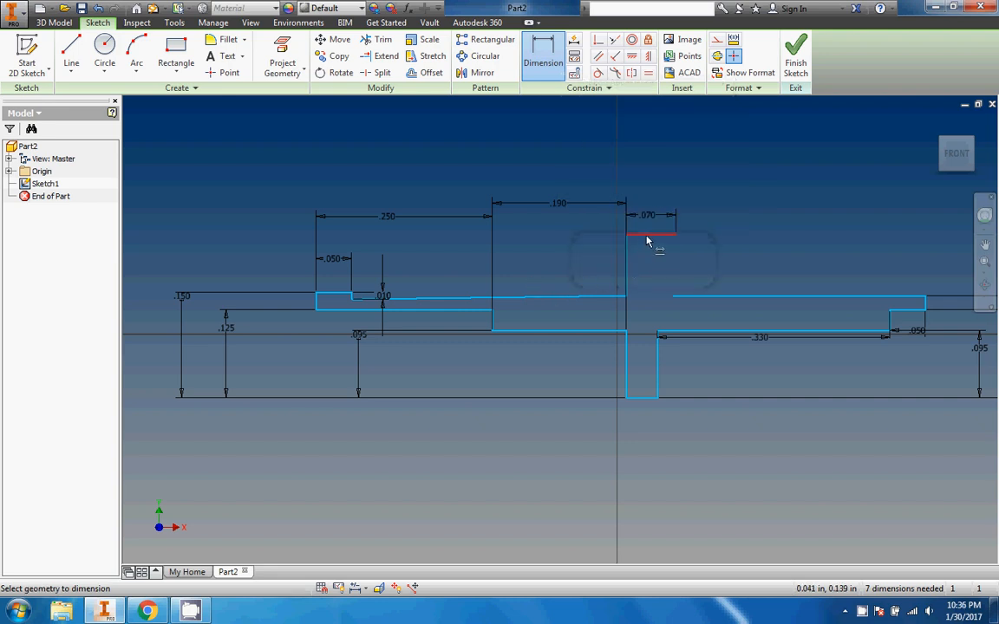
# Dimension the vertical distance from the profile's bottom line to the flange's top edge as .20 in.
pyautogui.click(647, 238)
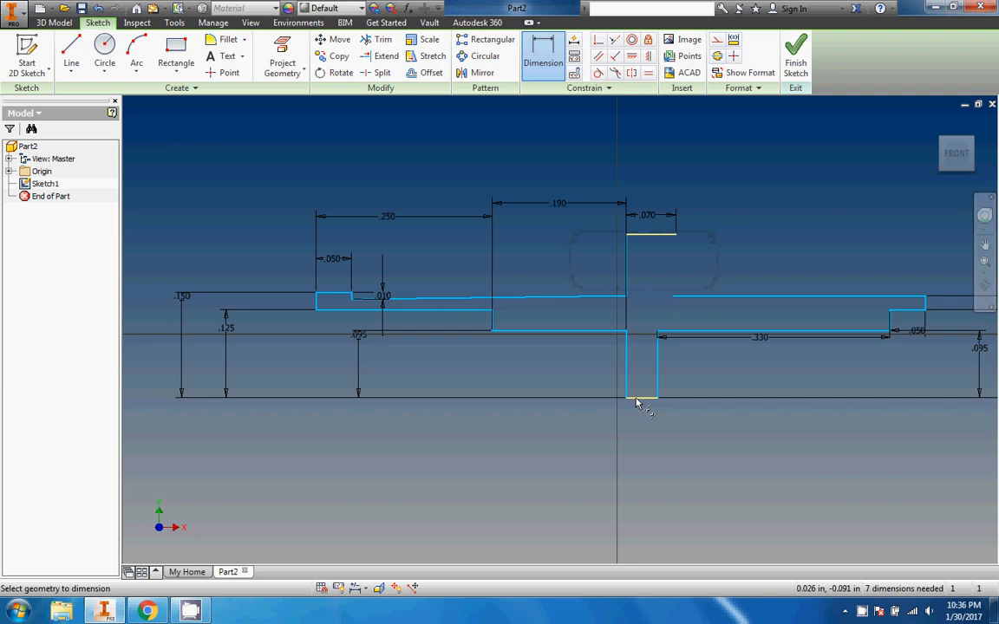
pyautogui.click(637, 399)
pyautogui.click(150, 358)
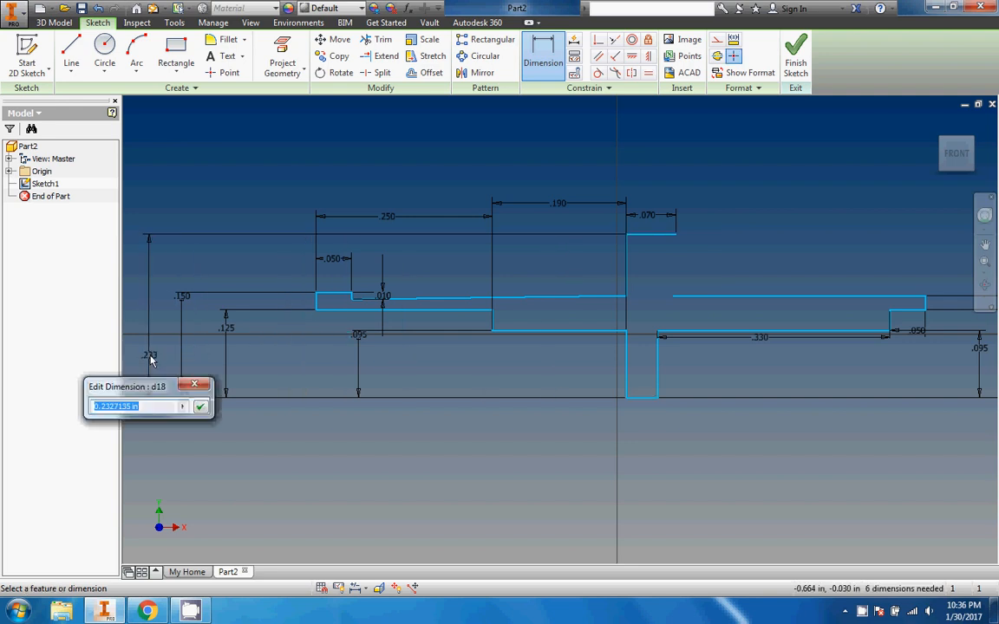
pyautogui.write('.20')
pyautogui.press('Return')
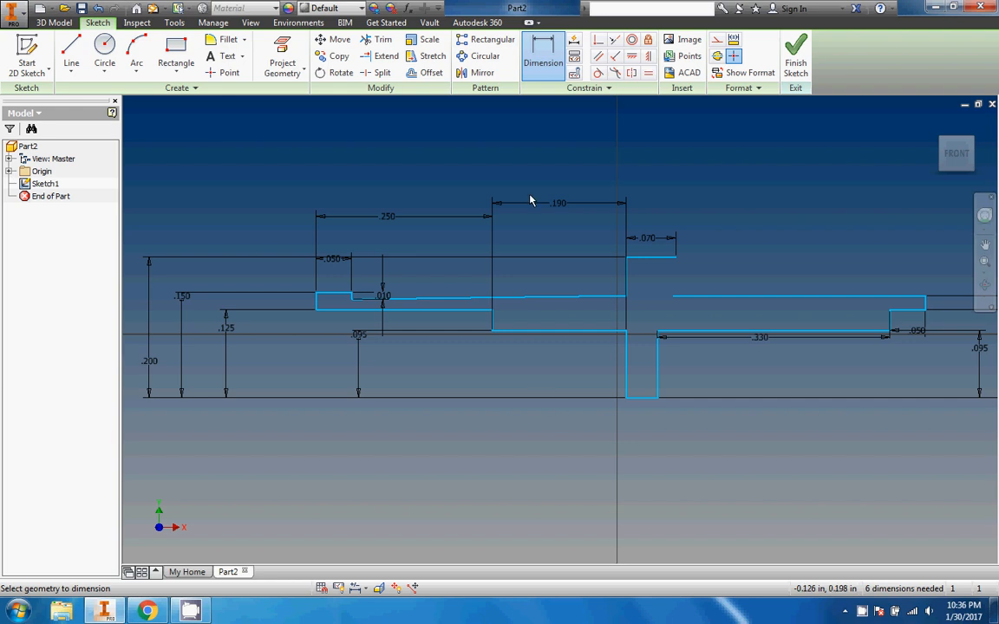
# Draw a vertical line from the right end of the flange's top edge down to the long upper horizontal line.
pyautogui.click(71, 52)
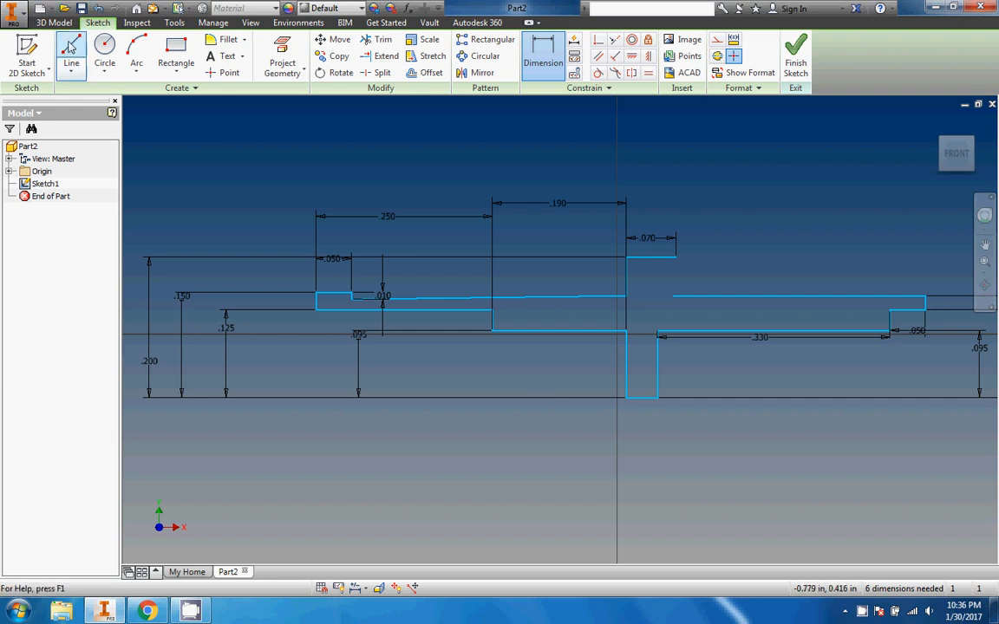
pyautogui.click(676, 258)
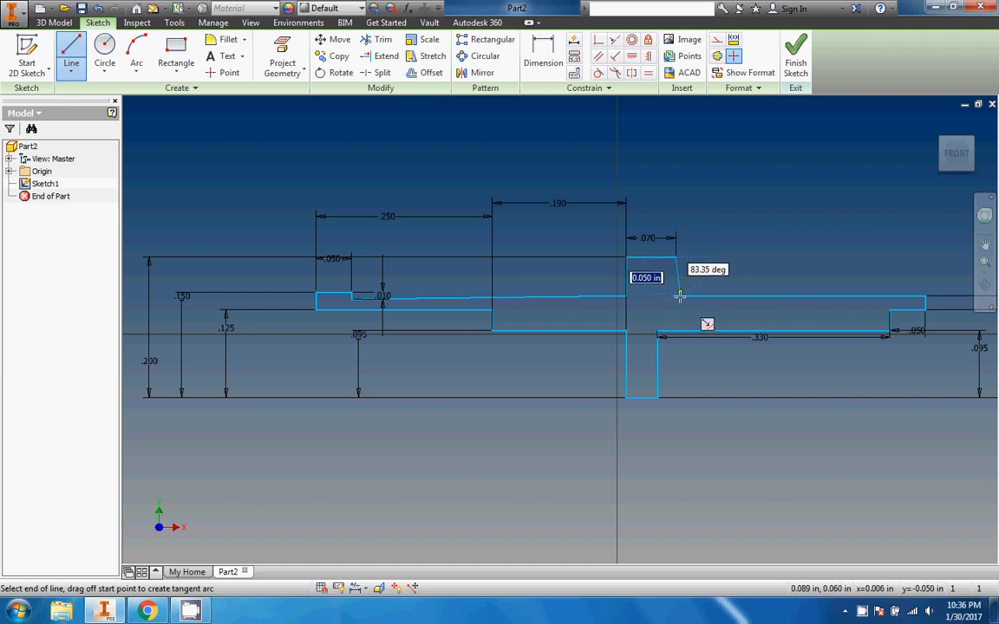
pyautogui.scroll(5, 679, 302)
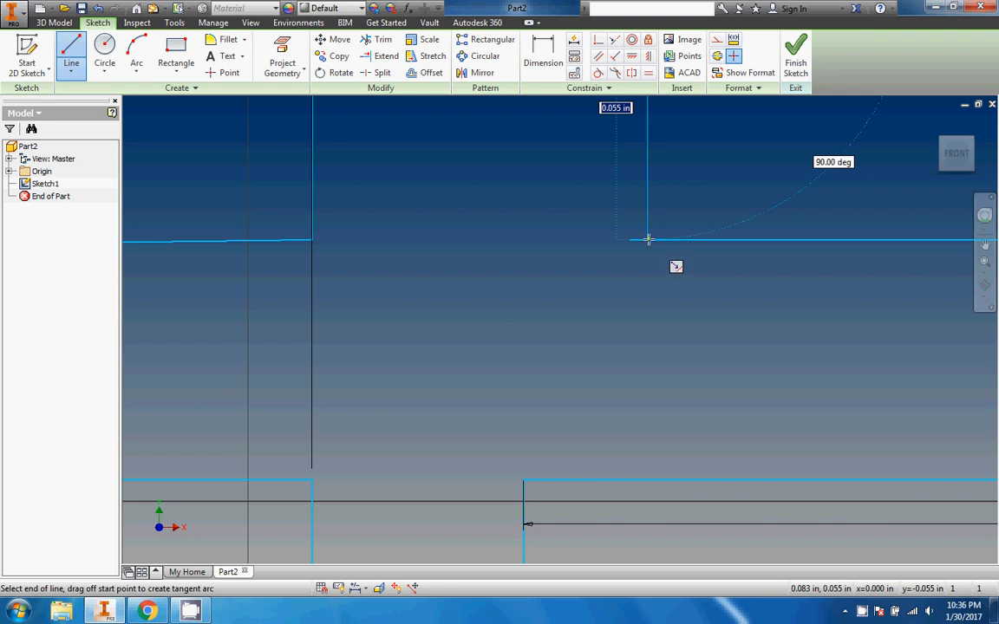
pyautogui.click(647, 239)
pyautogui.scroll(-5, 653, 361)
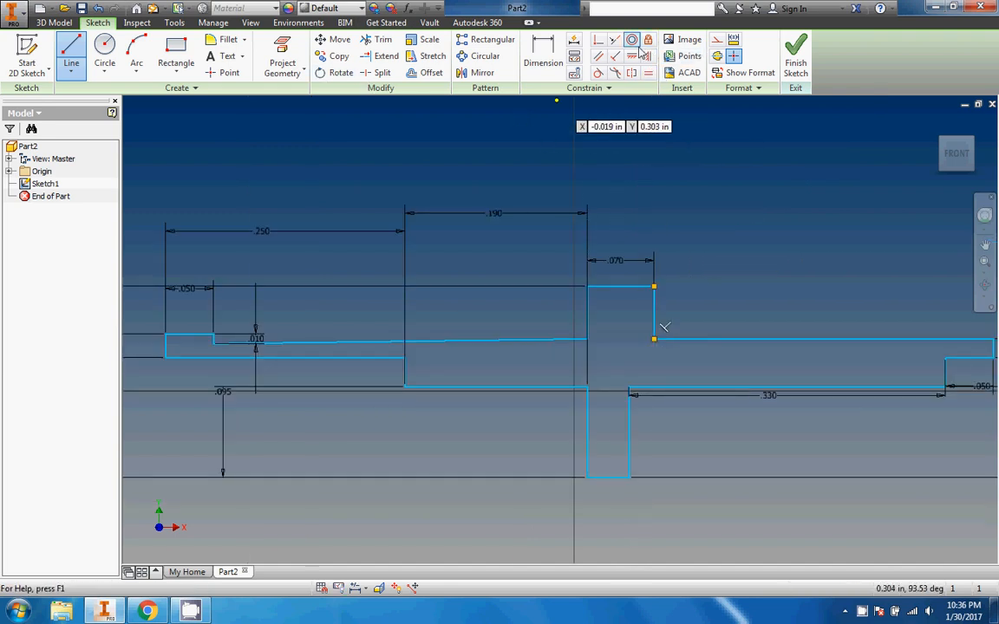
# Trim the small overhang of the long upper horizontal line where it extends past the flange's right side.
pyautogui.click(379, 39)
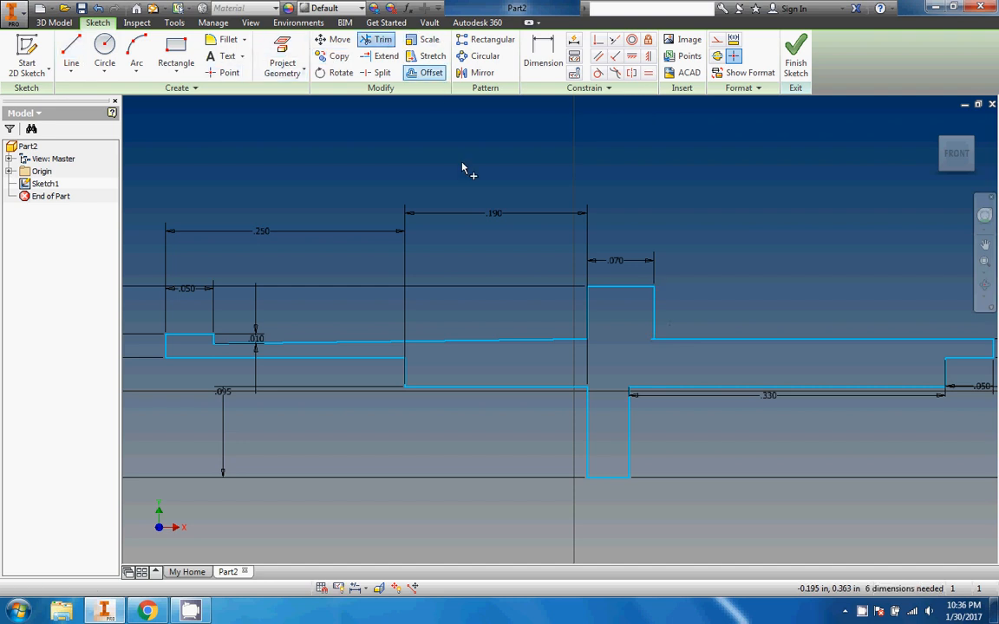
pyautogui.click(653, 340)
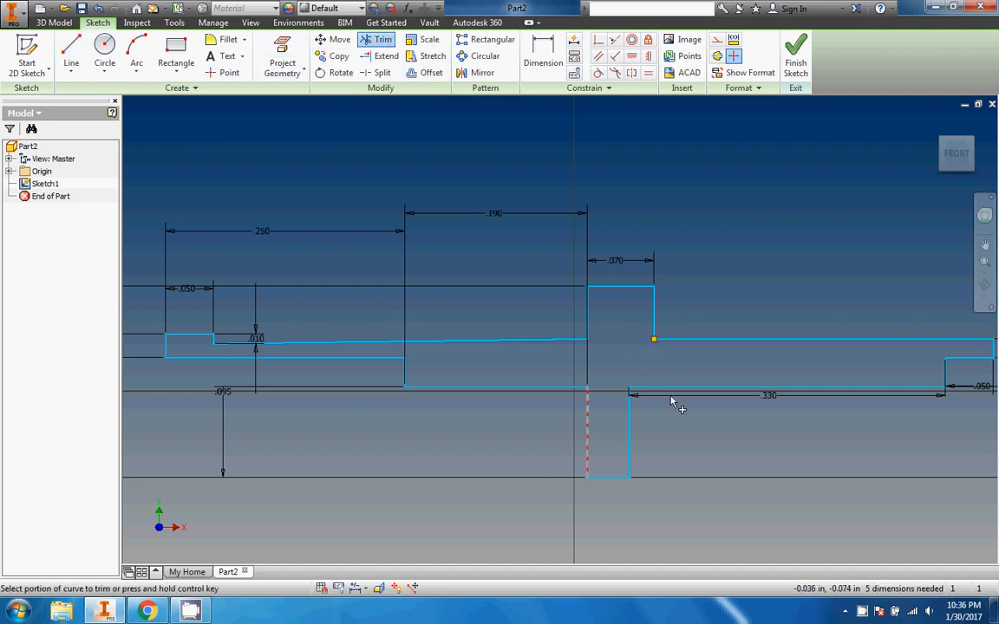
pyautogui.scroll(-5, 797, 373)
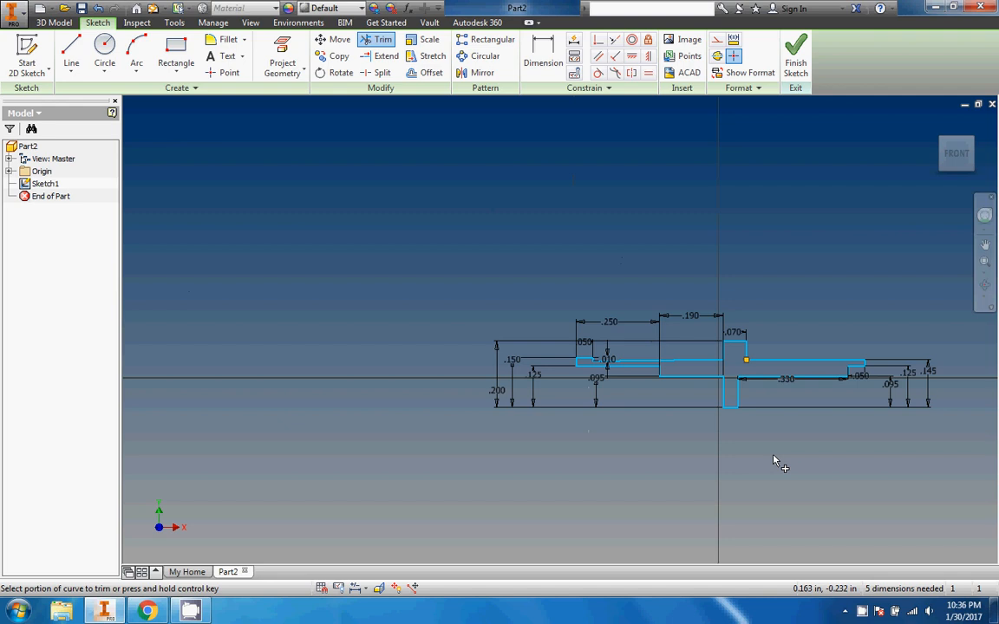
pyautogui.scroll(3, 777, 462)
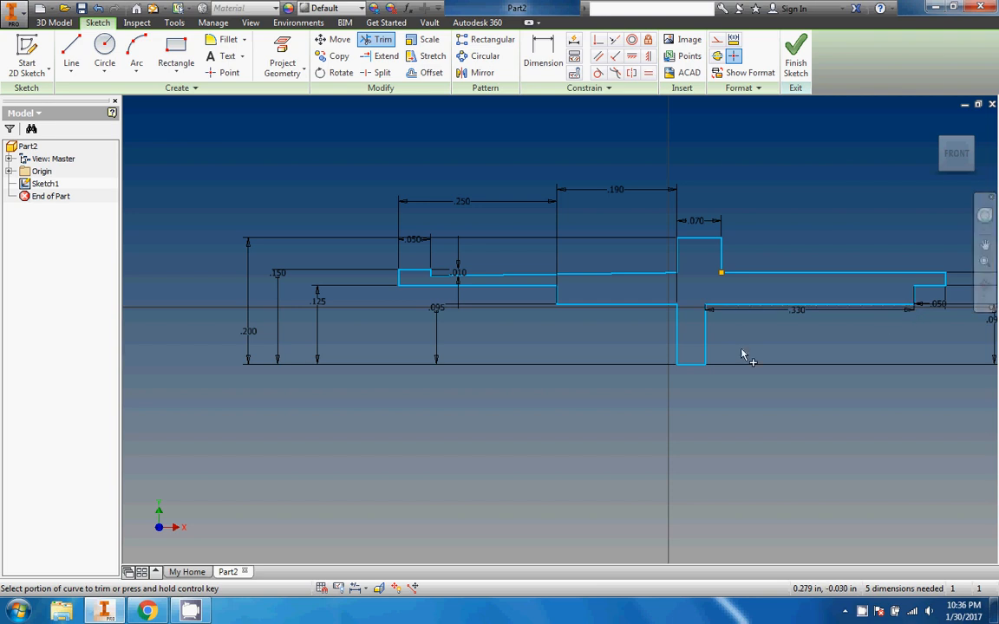
# Check the overall length in the browser's drawing, then dimension the distance between the profile's left and right end edges as .88 in.
pyautogui.click(147, 611)
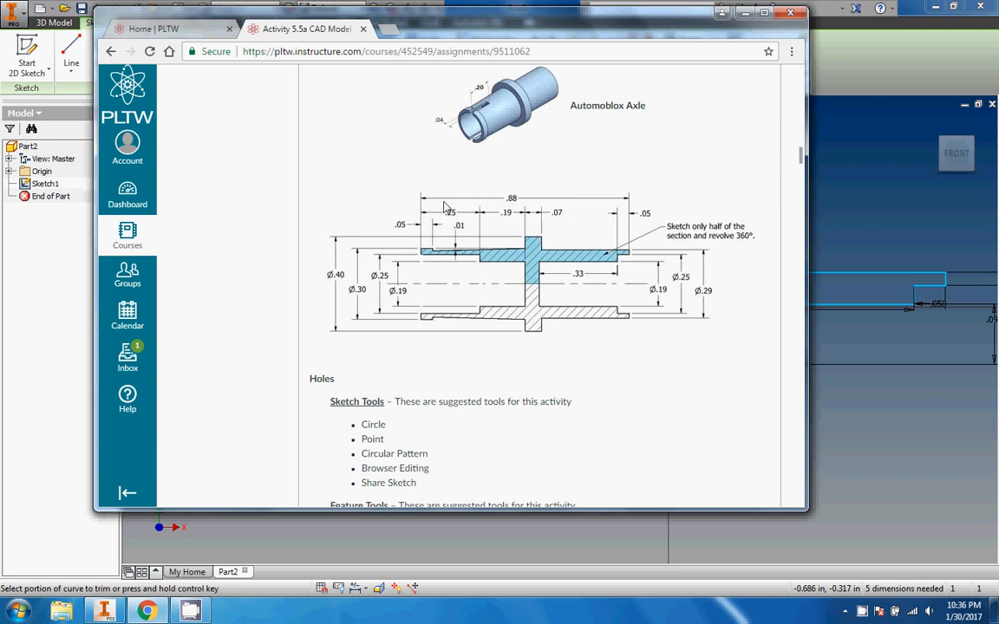
pyautogui.click(918, 389)
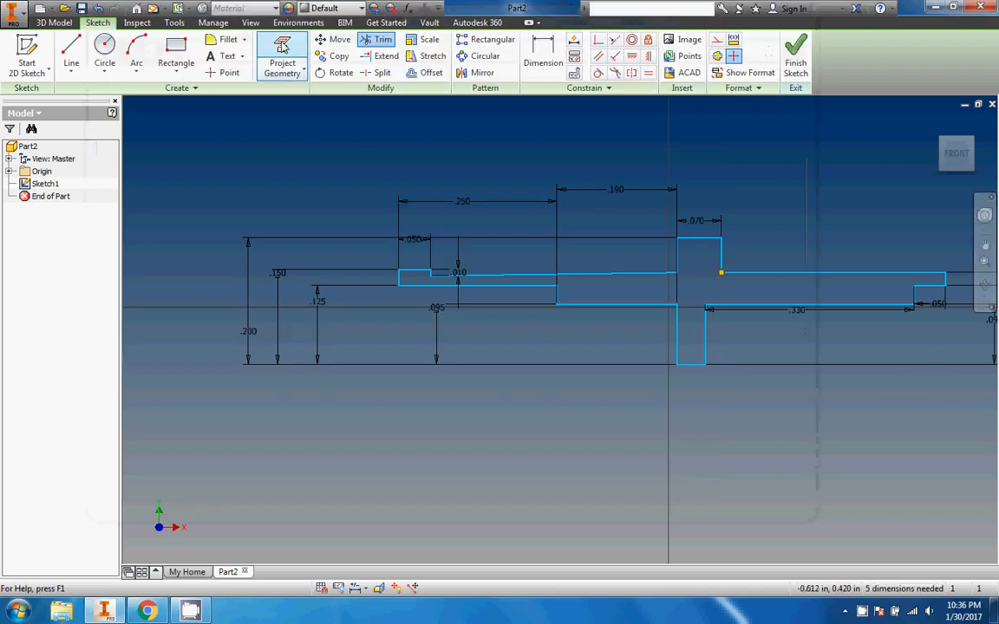
pyautogui.click(543, 54)
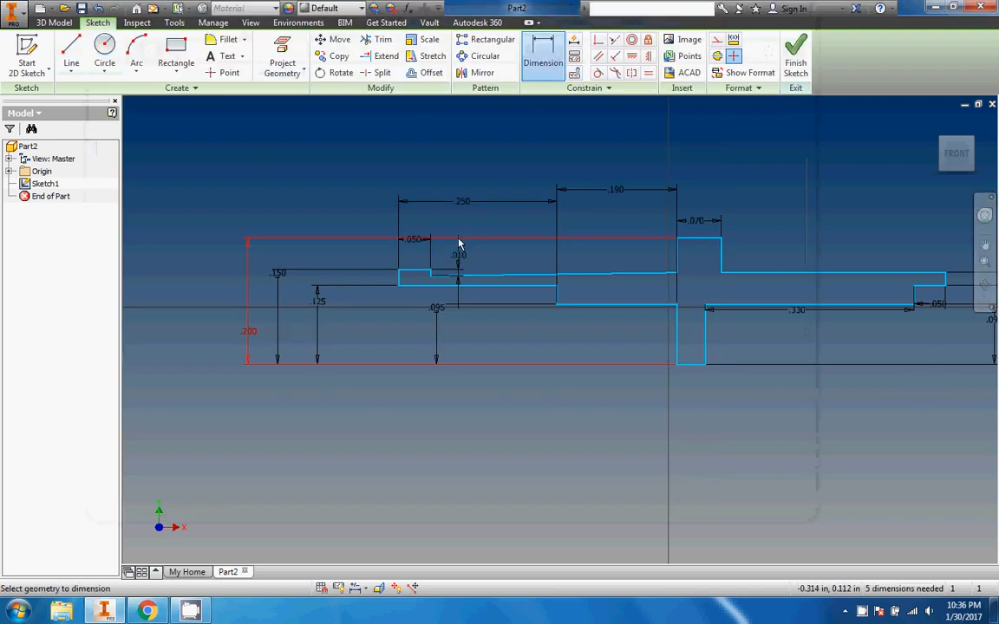
pyautogui.click(398, 279)
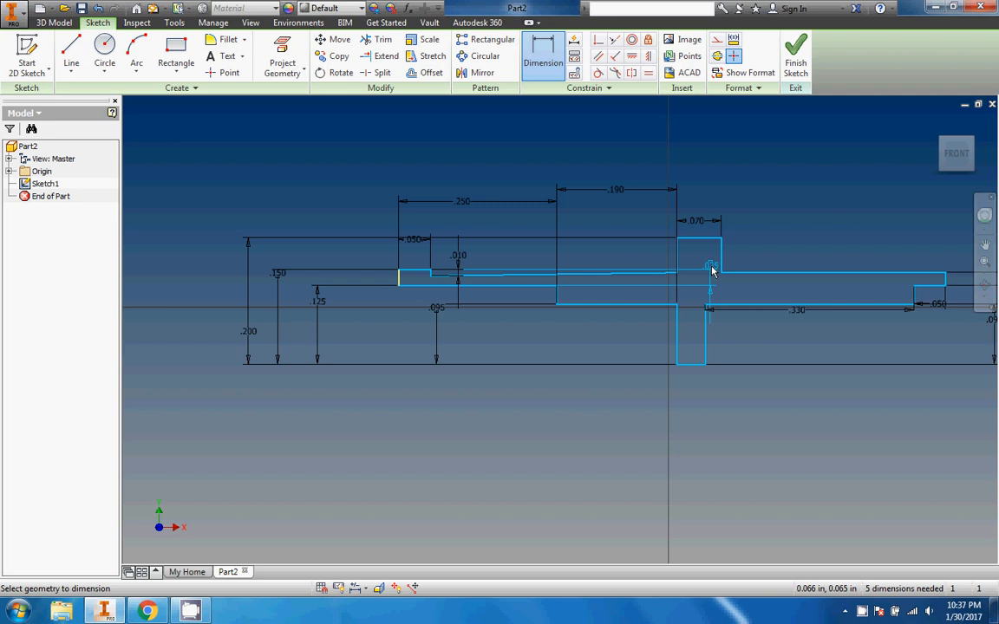
pyautogui.scroll(2, 940, 286)
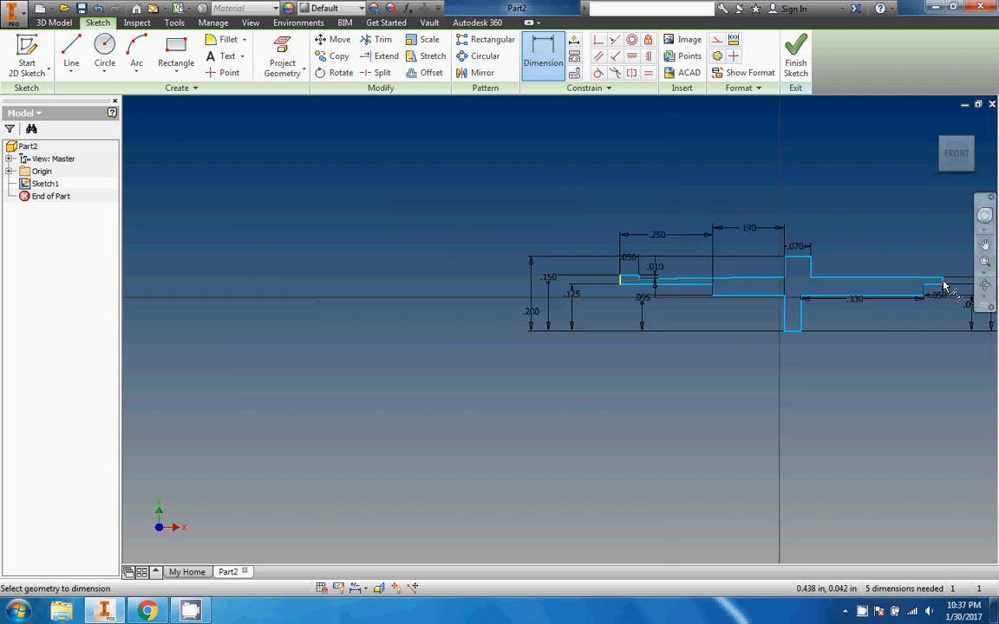
pyautogui.scroll(-5, 941, 282)
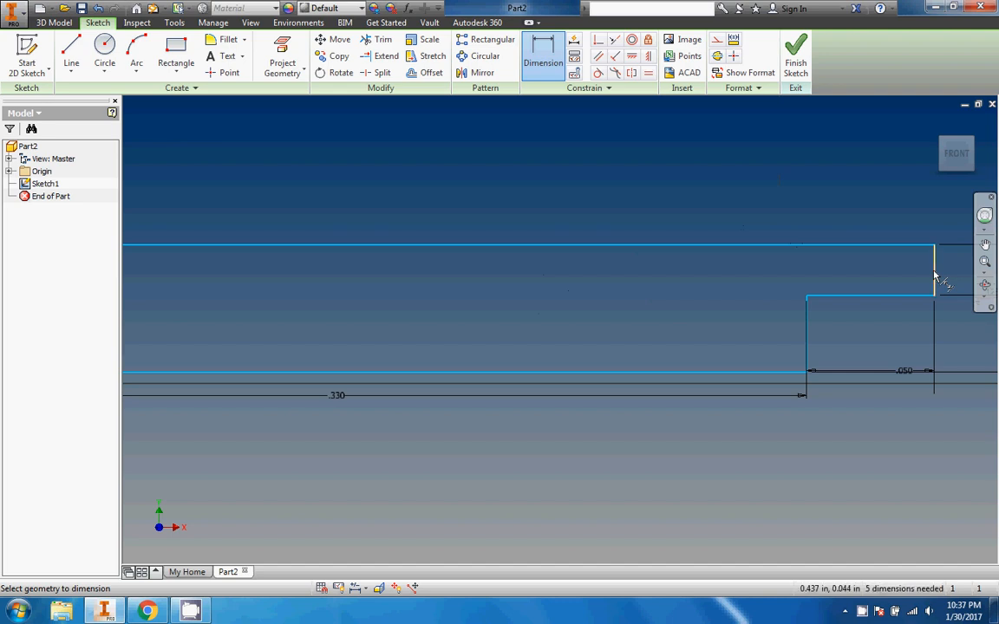
pyautogui.scroll(3, 815, 189)
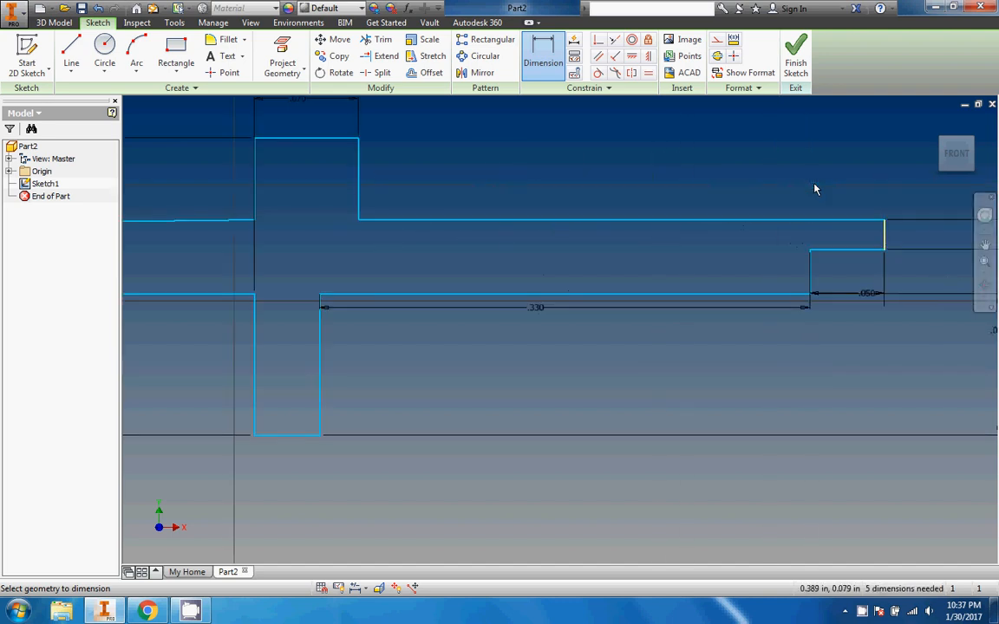
pyautogui.scroll(3, 815, 189)
pyautogui.click(775, 124)
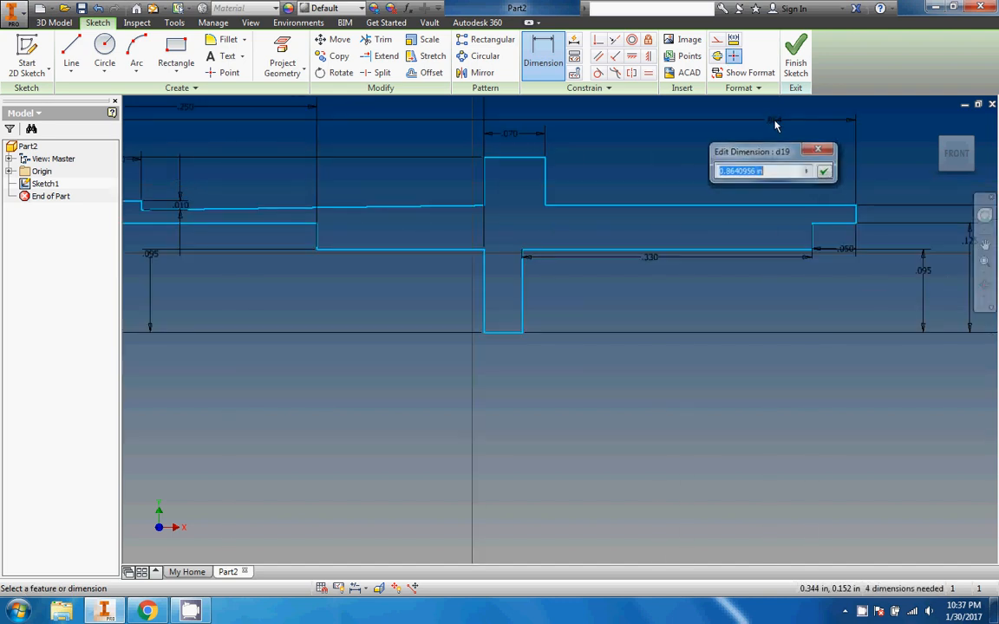
pyautogui.write('.88')
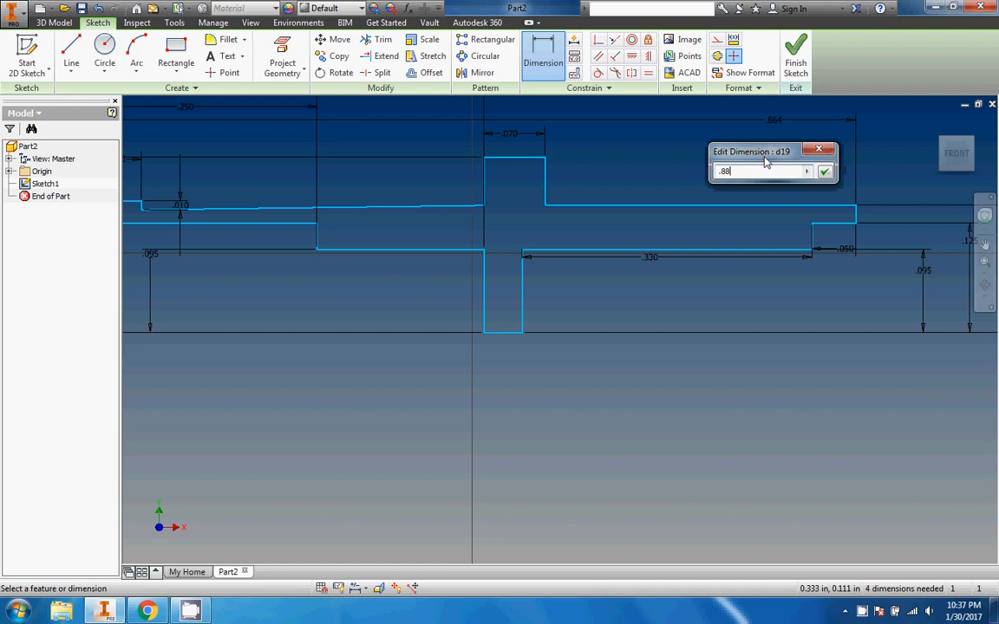
pyautogui.press('Return')
pyautogui.scroll(2, 765, 162)
pyautogui.scroll(-2, 764, 162)
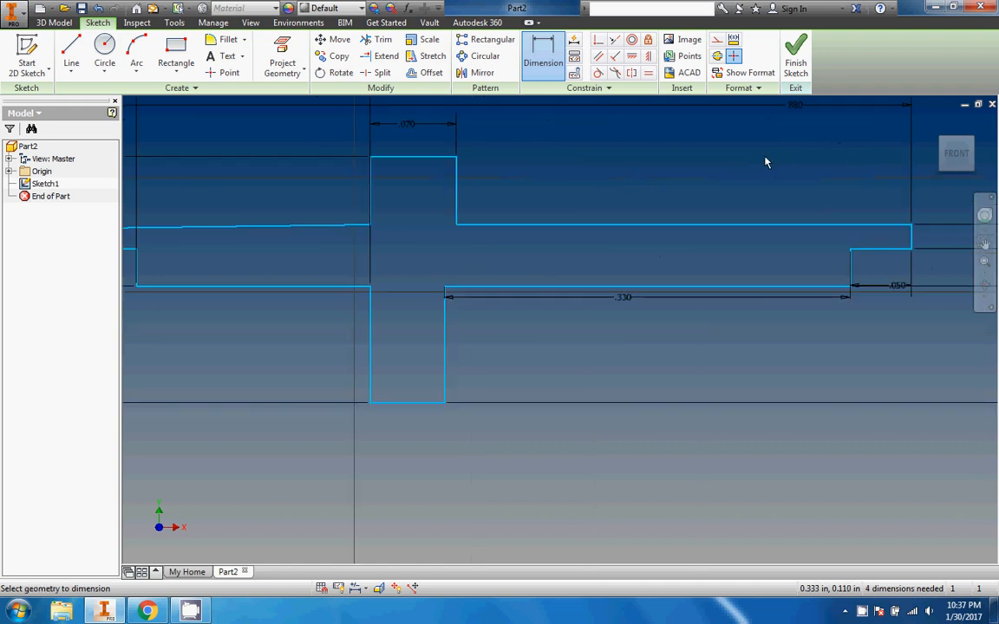
pyautogui.scroll(2, 765, 162)
# Finish the sketch and revolve the closed profile with full extents around the short bottom line of the center flange.
pyautogui.click(795, 68)
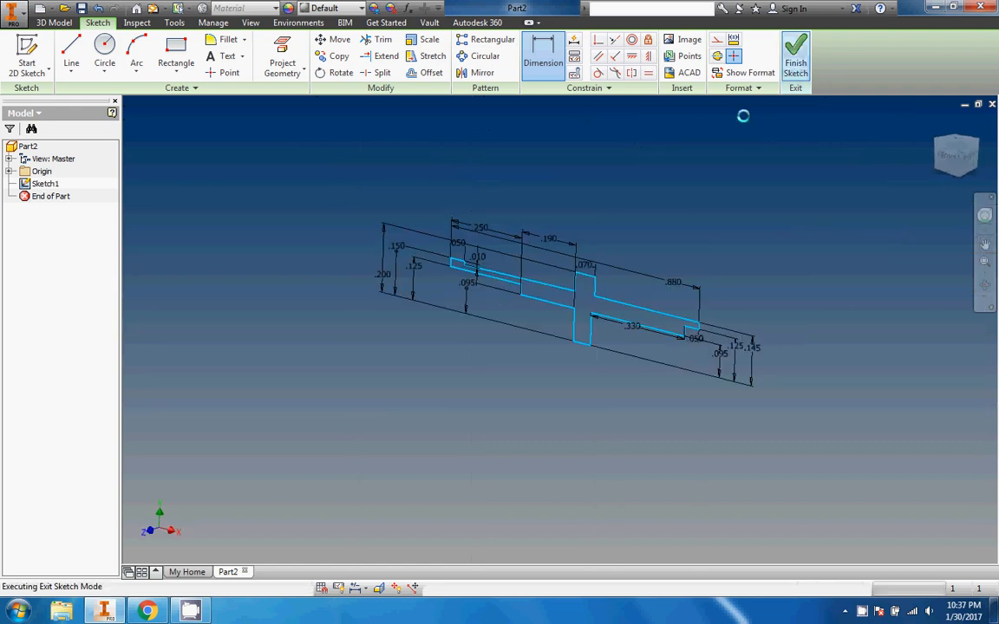
pyautogui.click(103, 50)
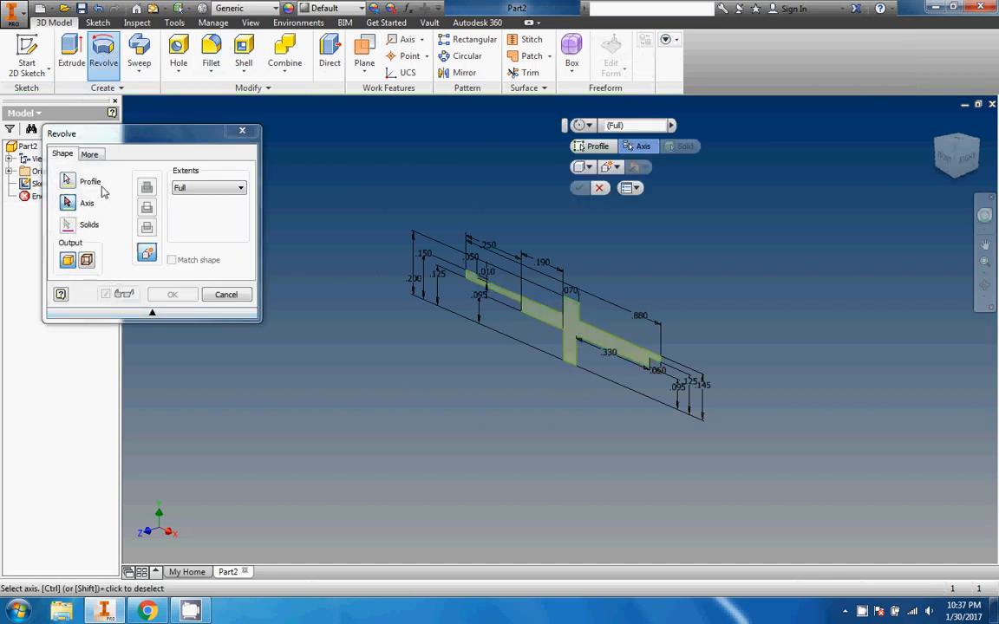
pyautogui.click(67, 179)
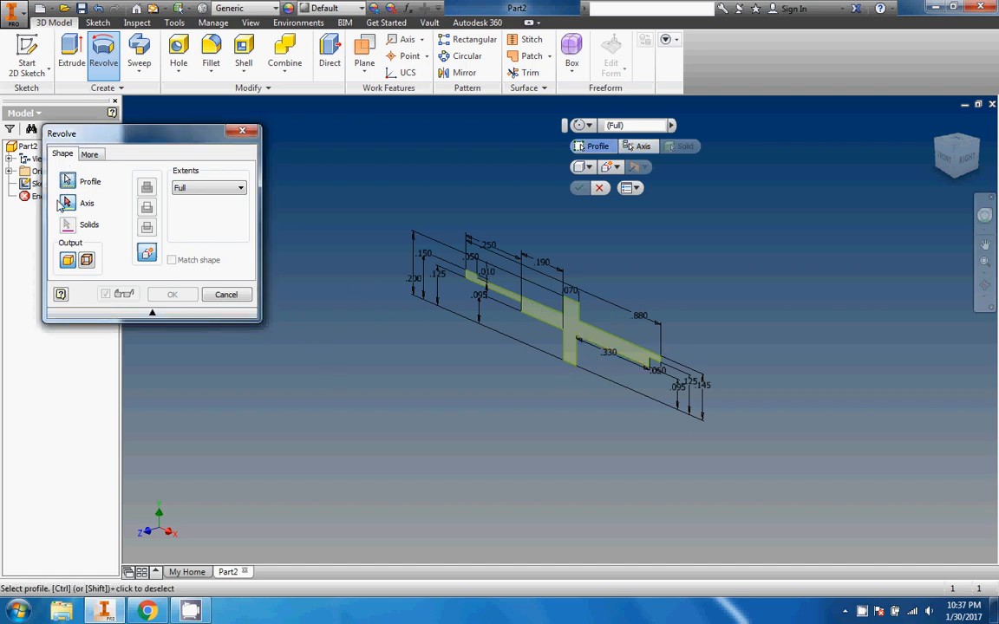
pyautogui.click(68, 203)
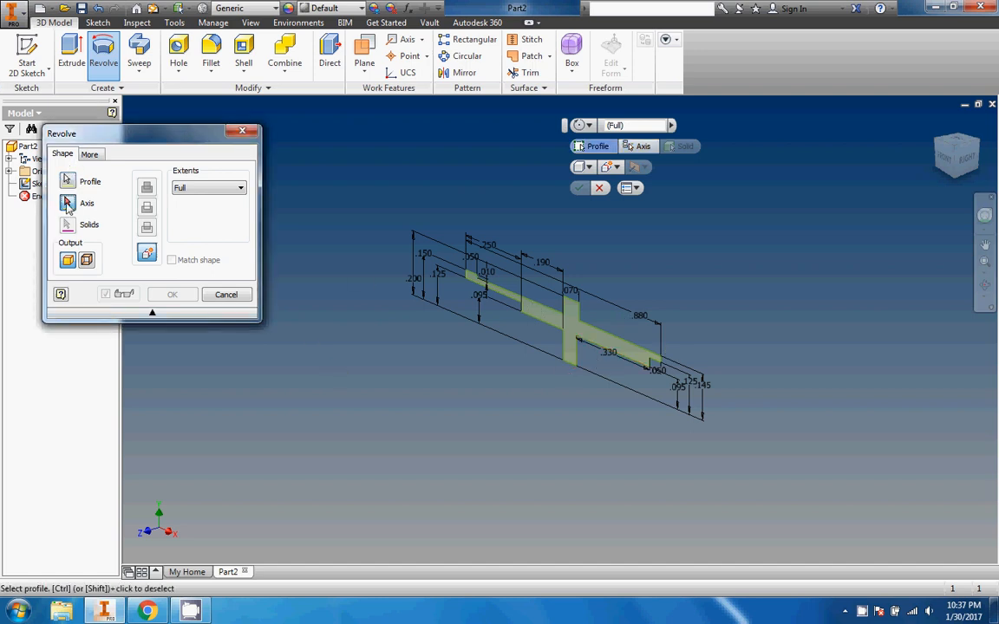
pyautogui.click(572, 366)
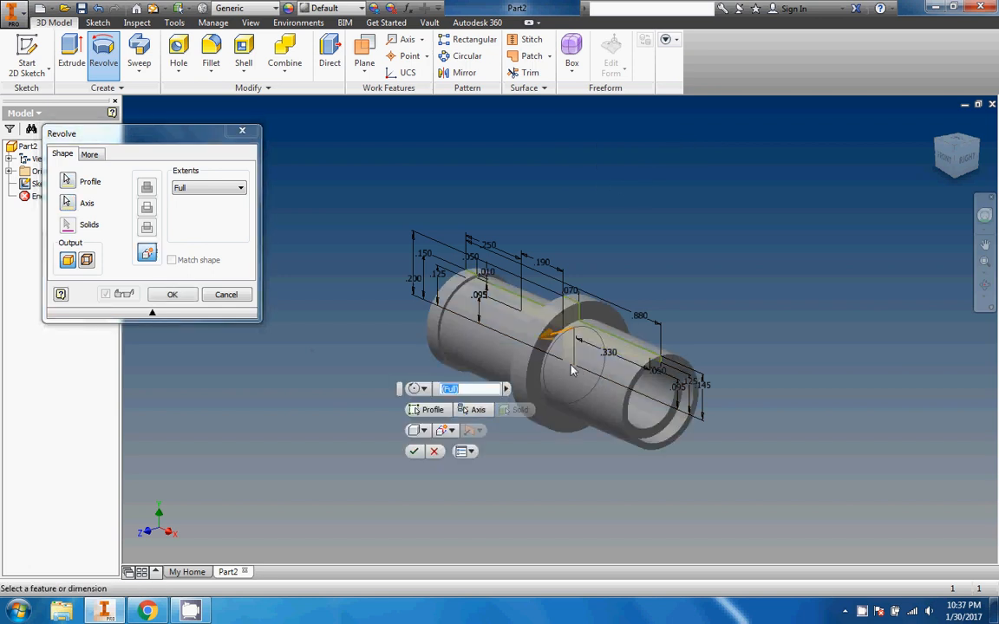
pyautogui.click(414, 451)
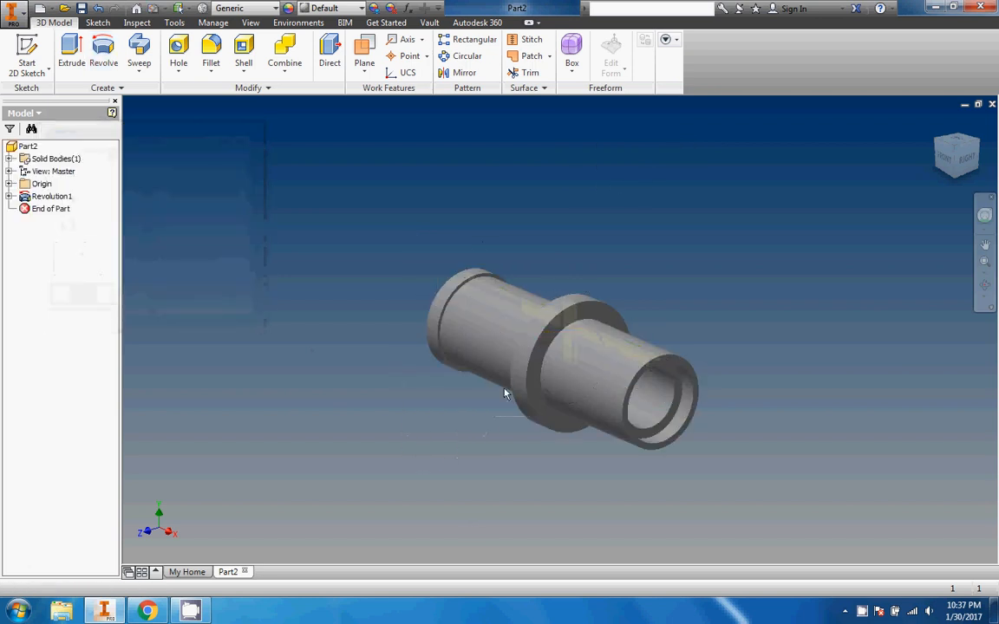
pyautogui.click(939, 143)
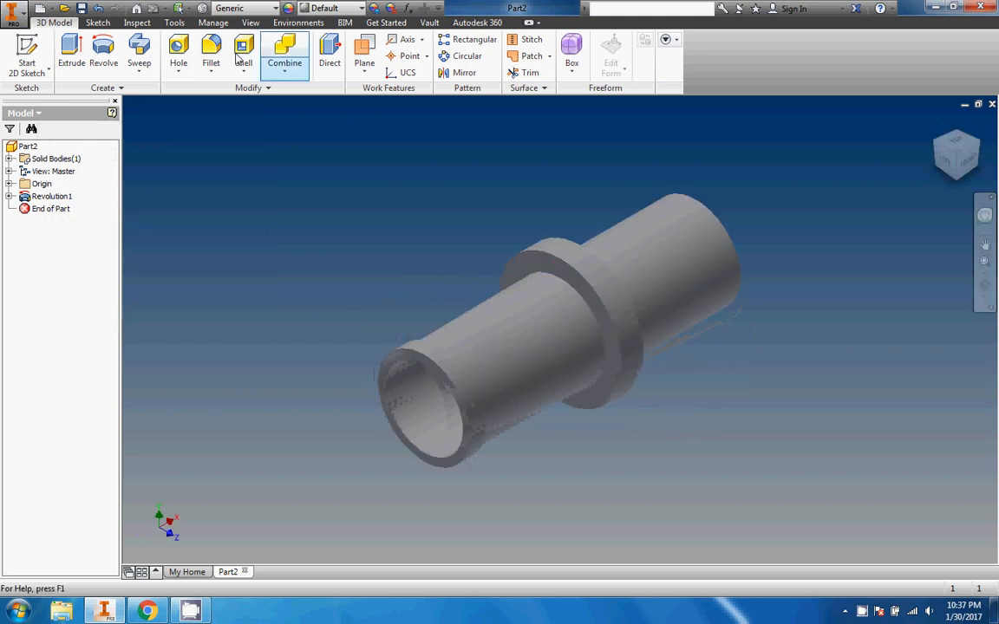
# Check the slot dimensions in the browser's axle drawing, then start a new sketch on the end face of the axle's long tube.
pyautogui.click(147, 611)
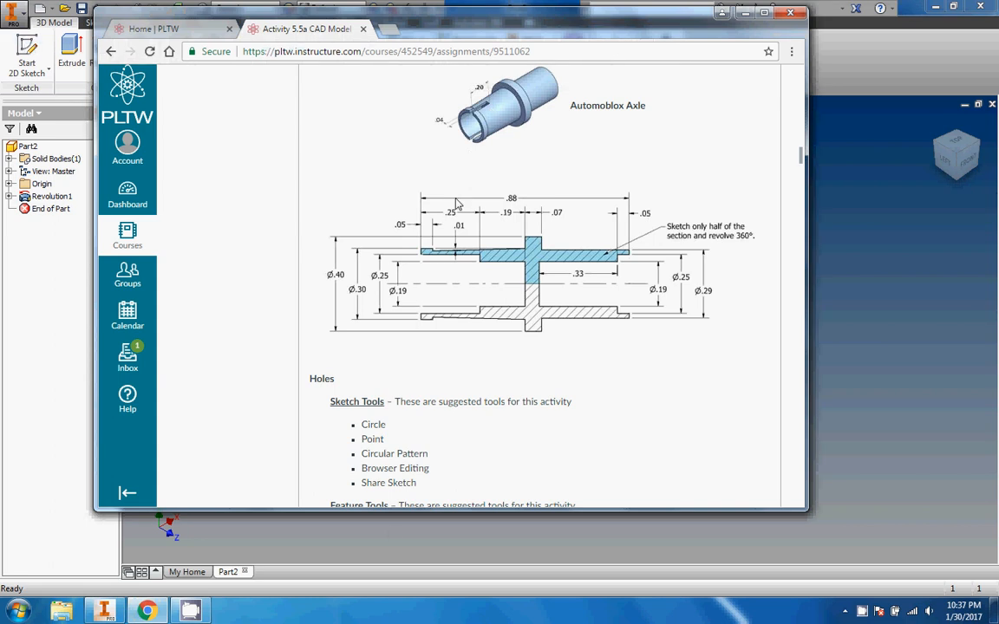
pyautogui.click(146, 612)
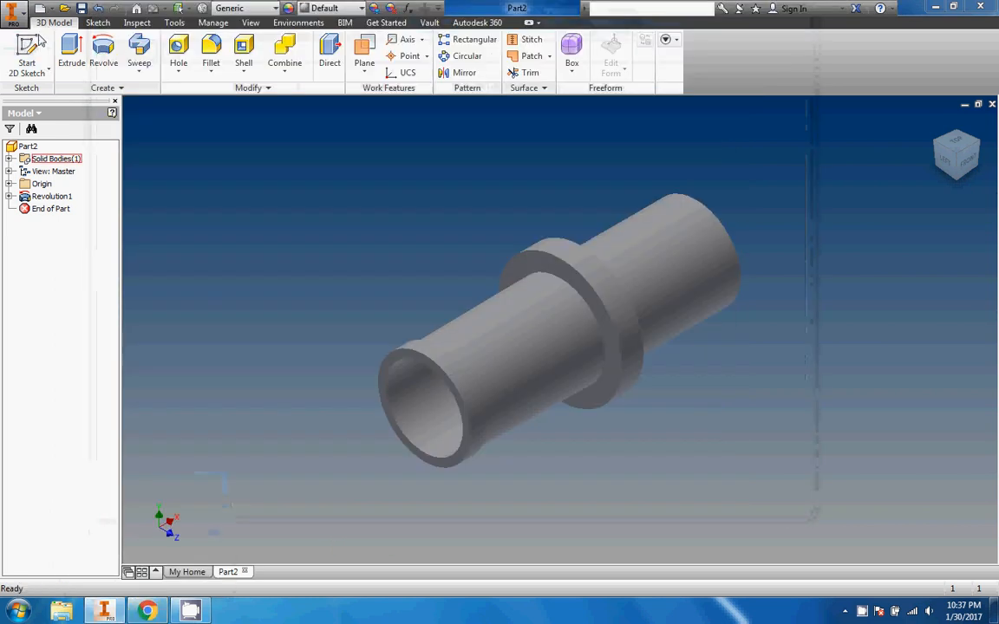
pyautogui.click(39, 71)
pyautogui.click(54, 95)
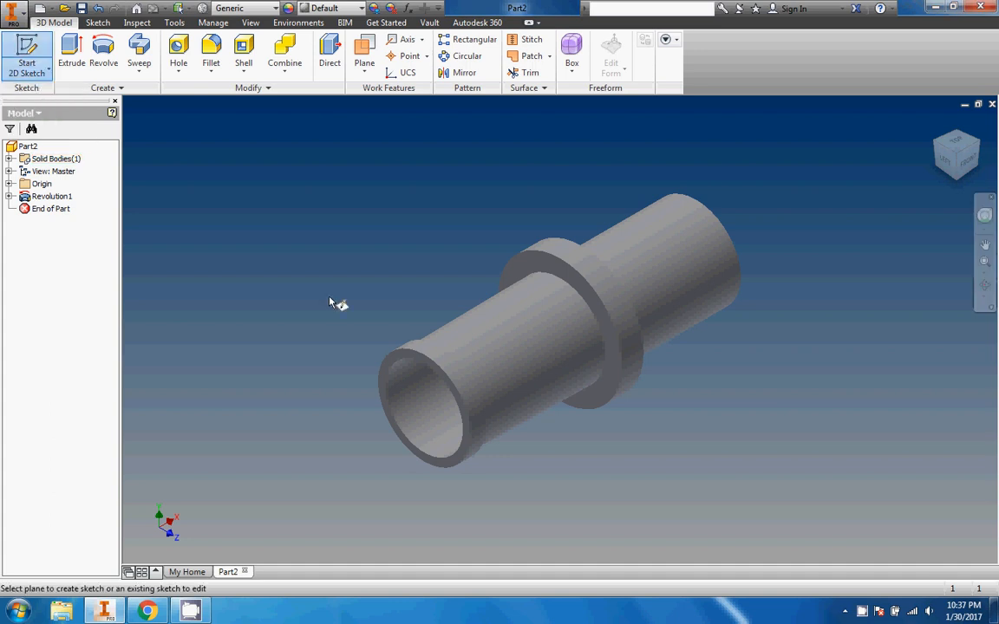
pyautogui.click(403, 363)
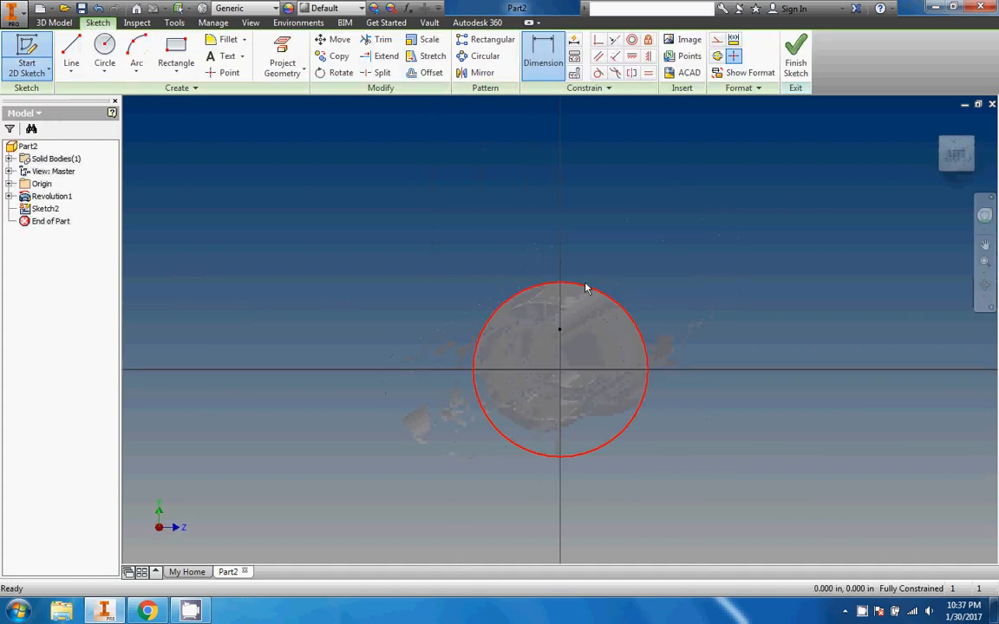
# Project the recessed ring's two circular edges and the end face's outer edge into the sketch.
pyautogui.click(282, 57)
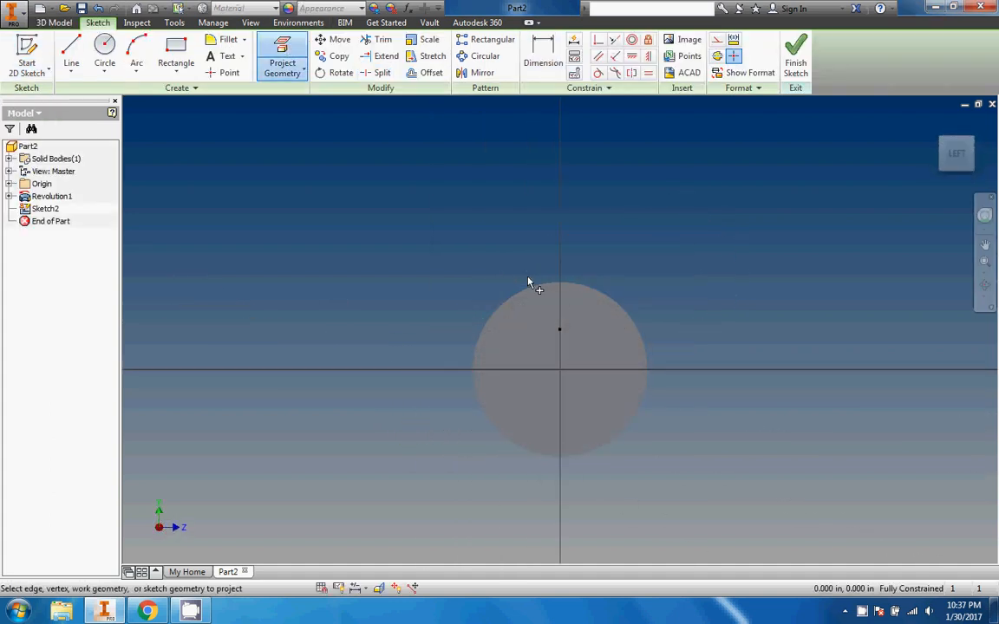
pyautogui.click(558, 331)
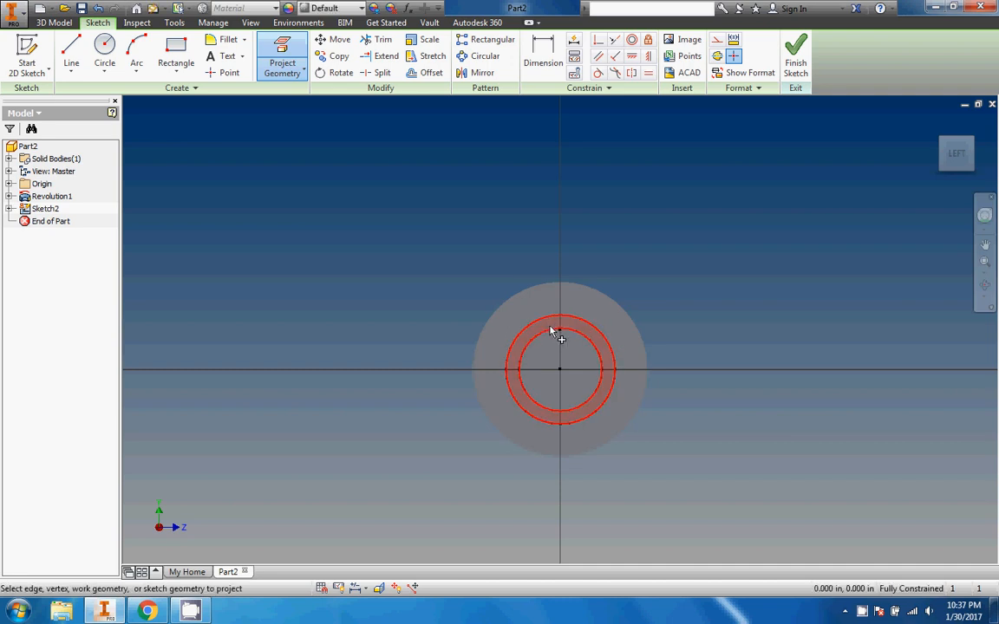
pyautogui.click(973, 143)
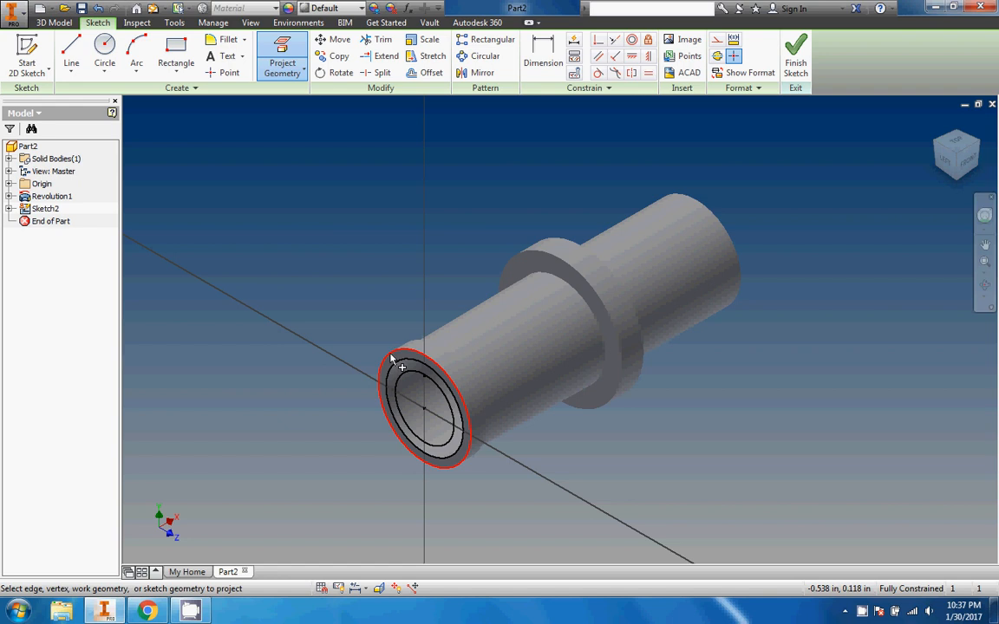
pyautogui.click(391, 358)
pyautogui.click(947, 161)
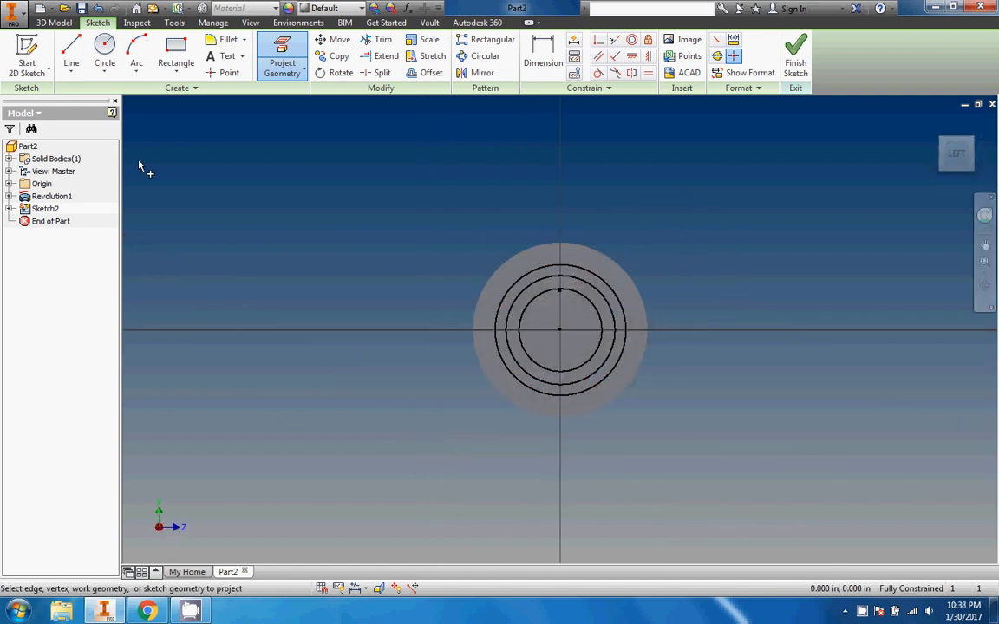
# Draw a narrow vertical rectangle across the end face through its center, extending slightly past the outer circle at both ends.
pyautogui.click(176, 54)
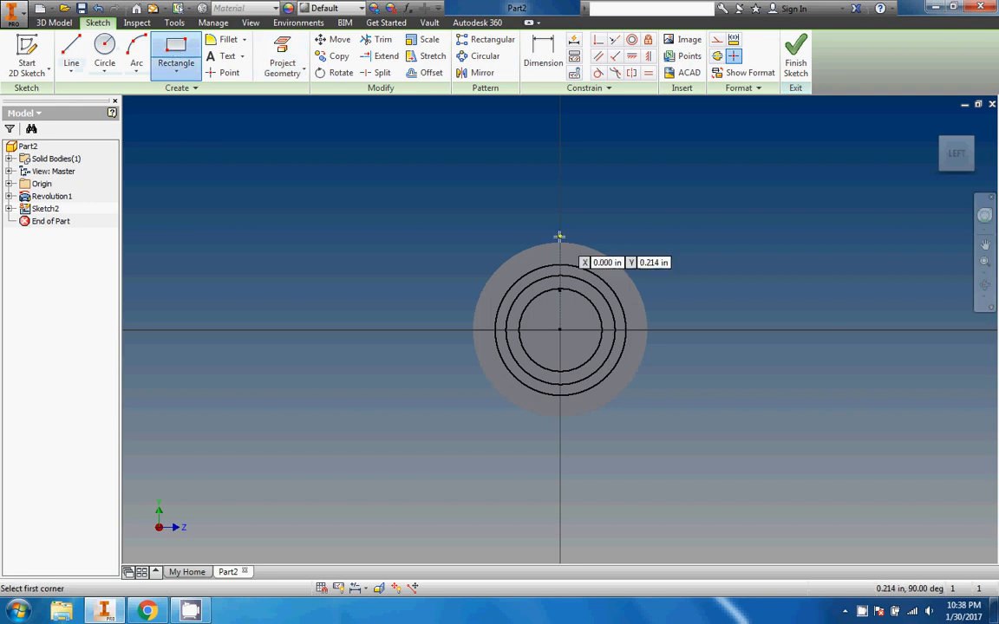
pyautogui.click(553, 258)
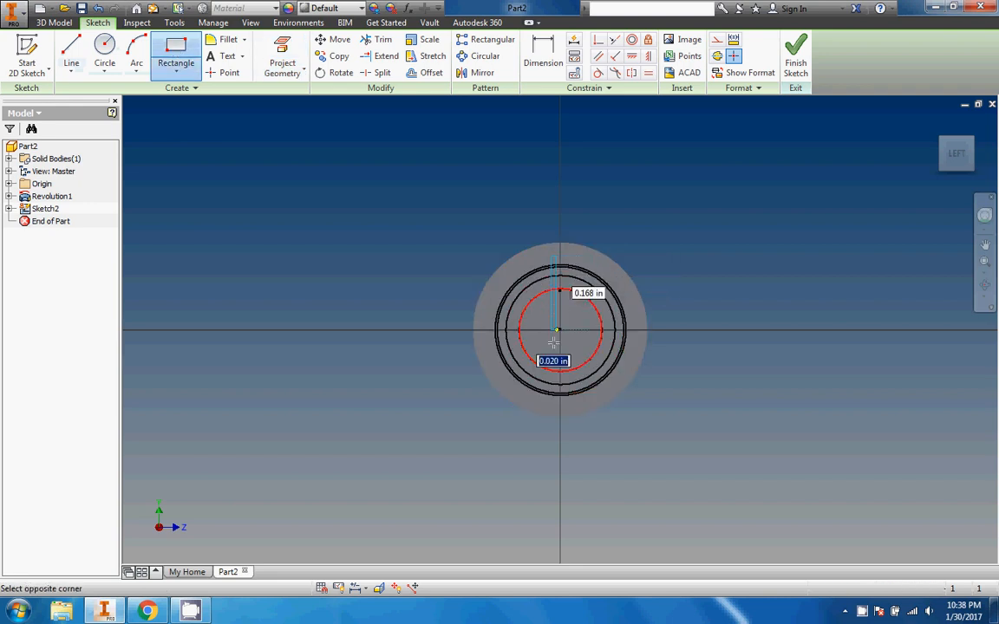
pyautogui.click(572, 407)
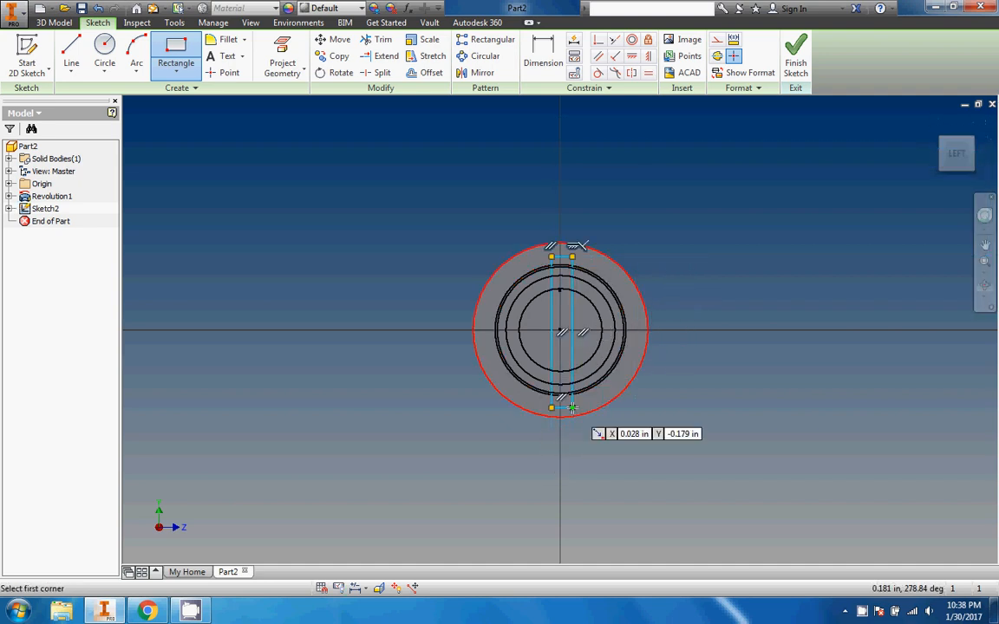
pyautogui.click(966, 134)
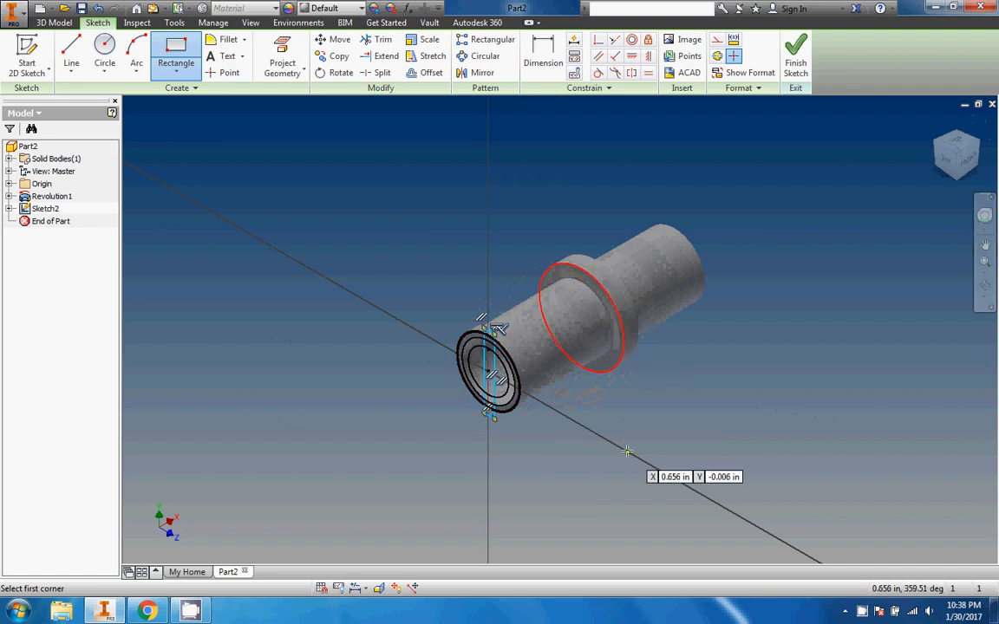
pyautogui.press('Escape')
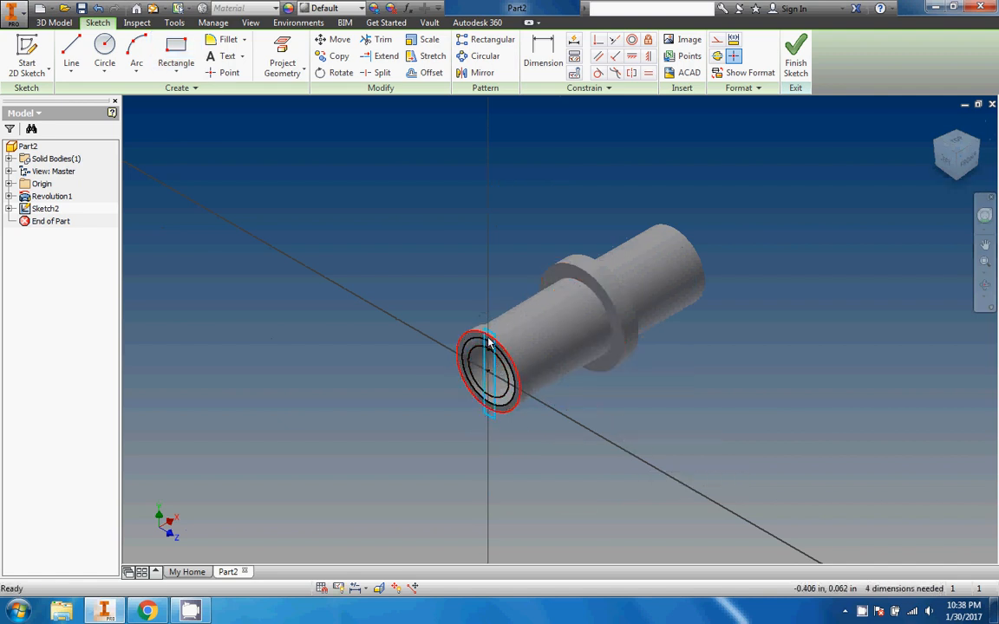
pyautogui.scroll(5, 490, 344)
pyautogui.scroll(-1, 490, 345)
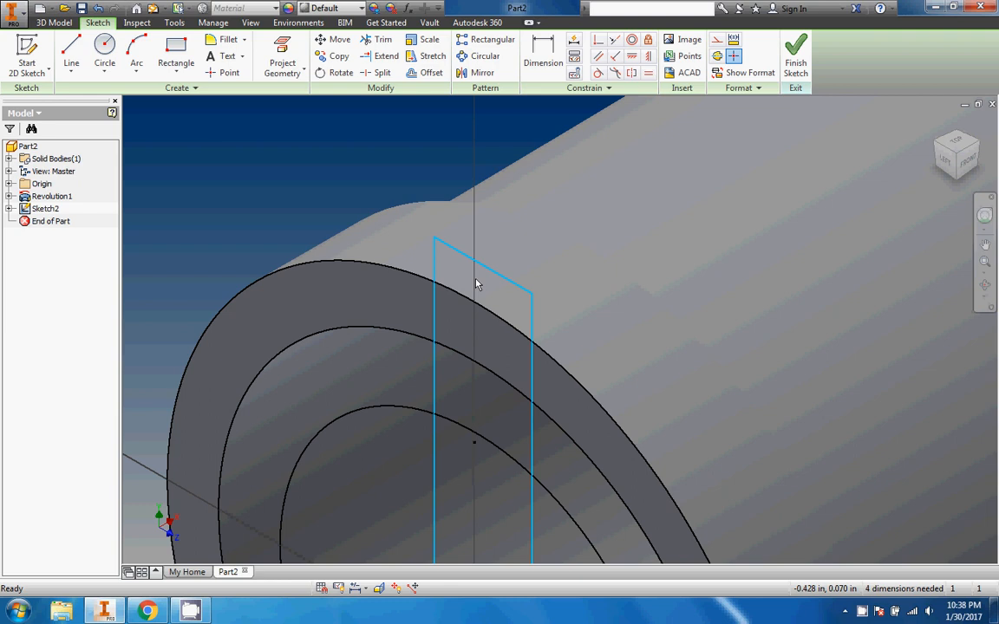
pyautogui.scroll(-5, 490, 314)
pyautogui.scroll(5, 492, 314)
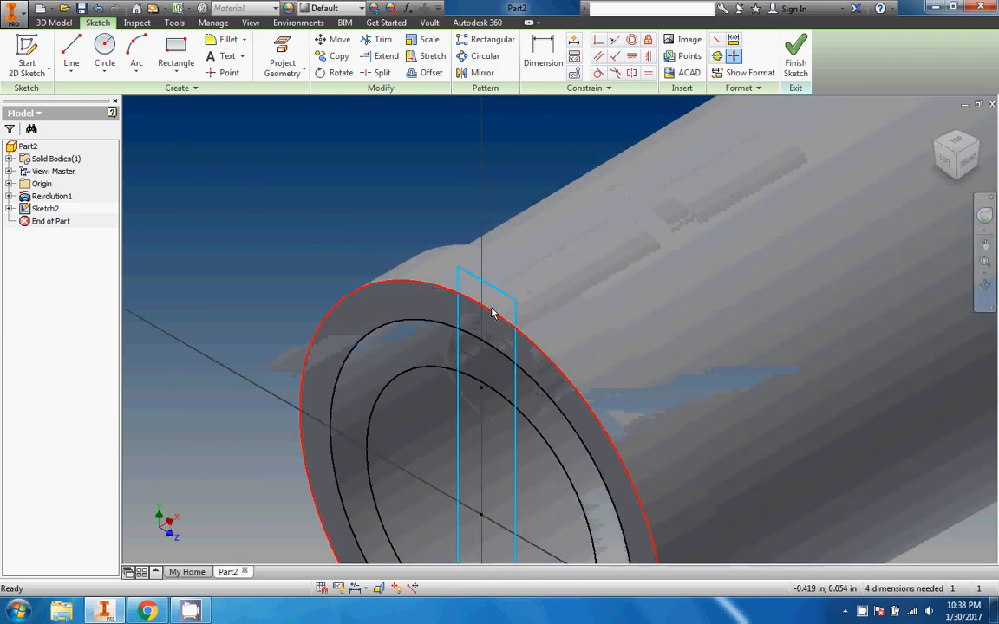
pyautogui.scroll(-3, 492, 314)
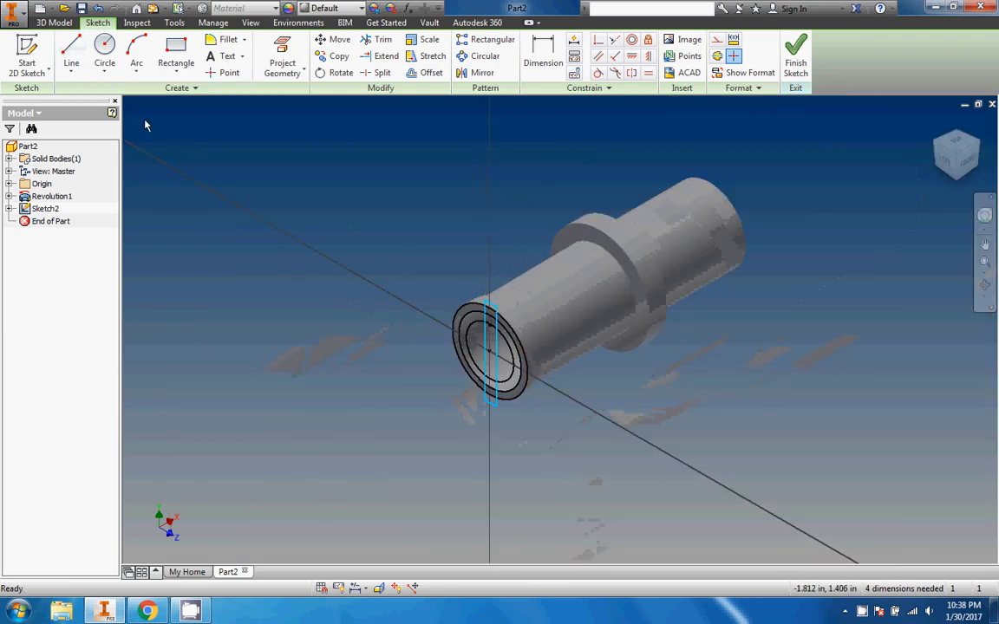
# Extrude the narrow rectangle as a cut .20 in deep into the tube to form the end slots.
pyautogui.click(27, 73)
pyautogui.click(54, 22)
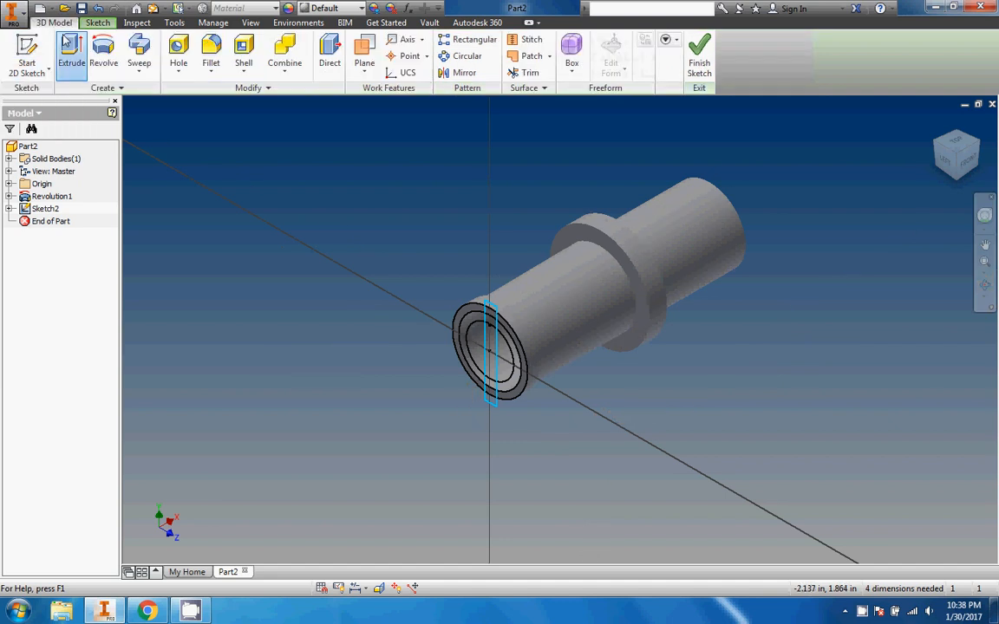
pyautogui.click(71, 56)
pyautogui.click(450, 285)
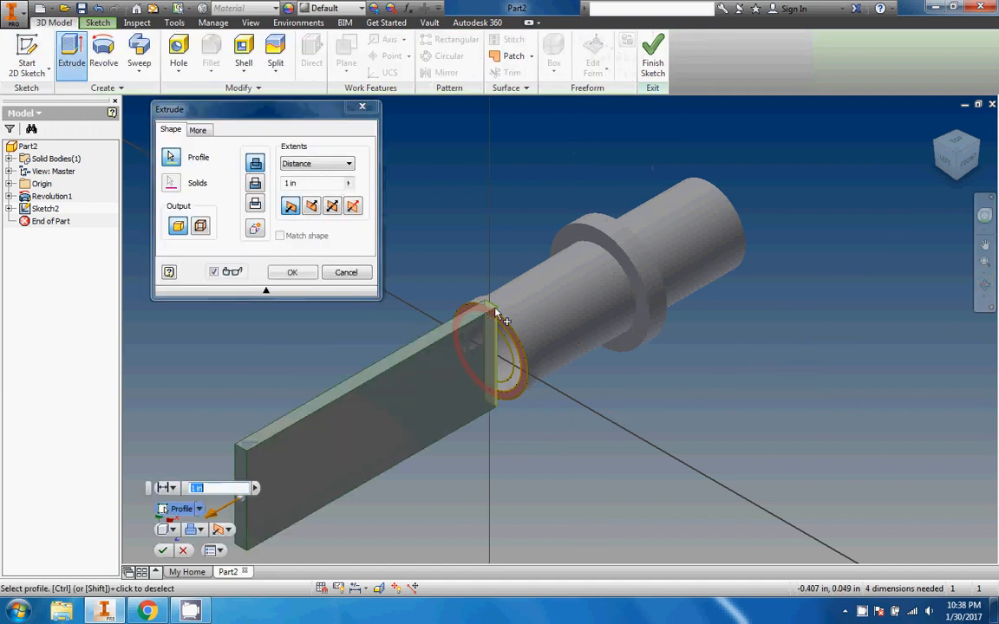
pyautogui.click(312, 206)
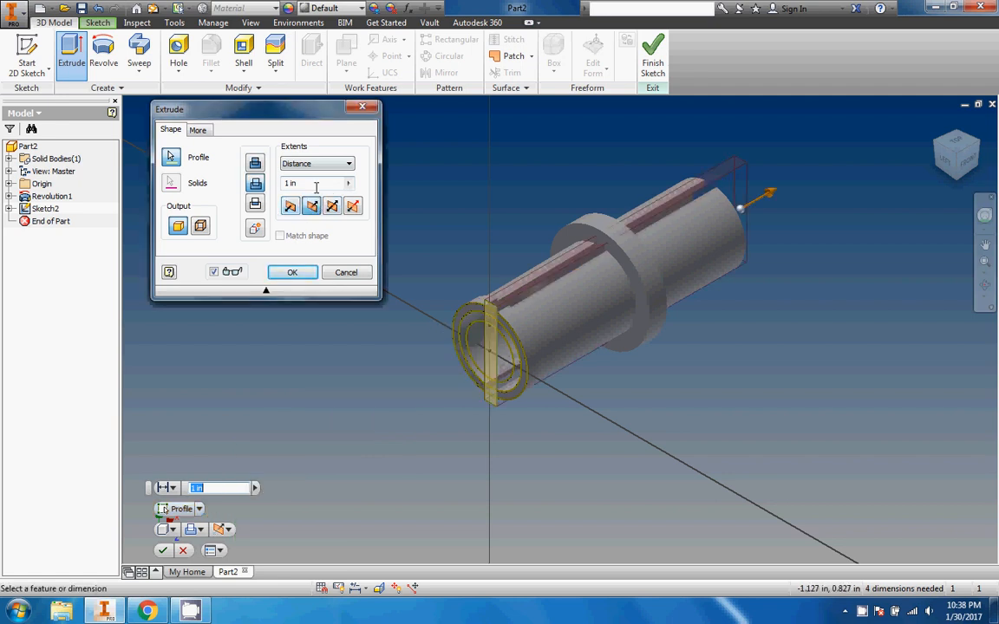
pyautogui.write('.2')
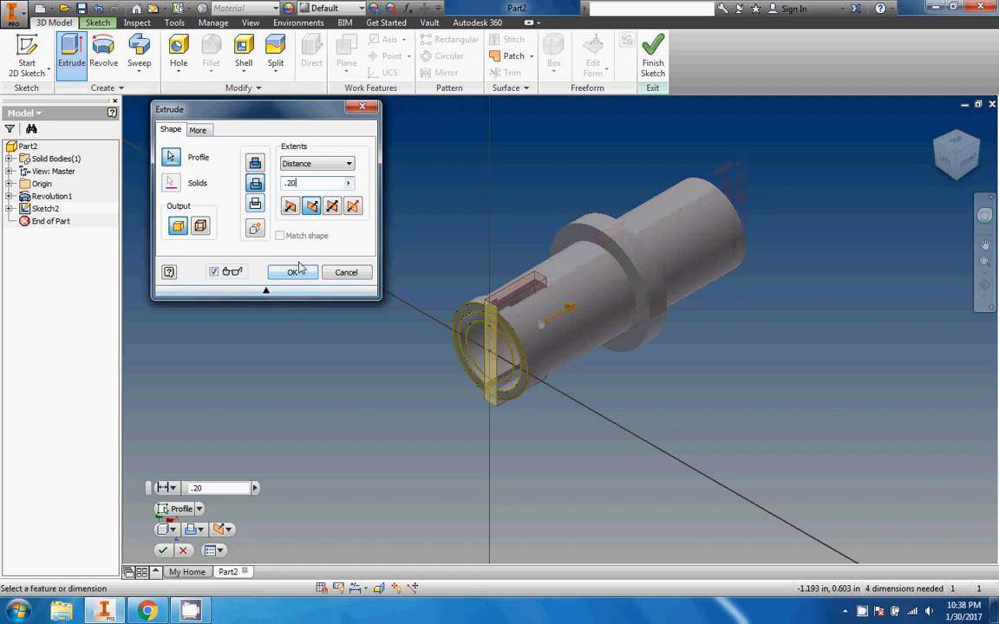
pyautogui.click(293, 273)
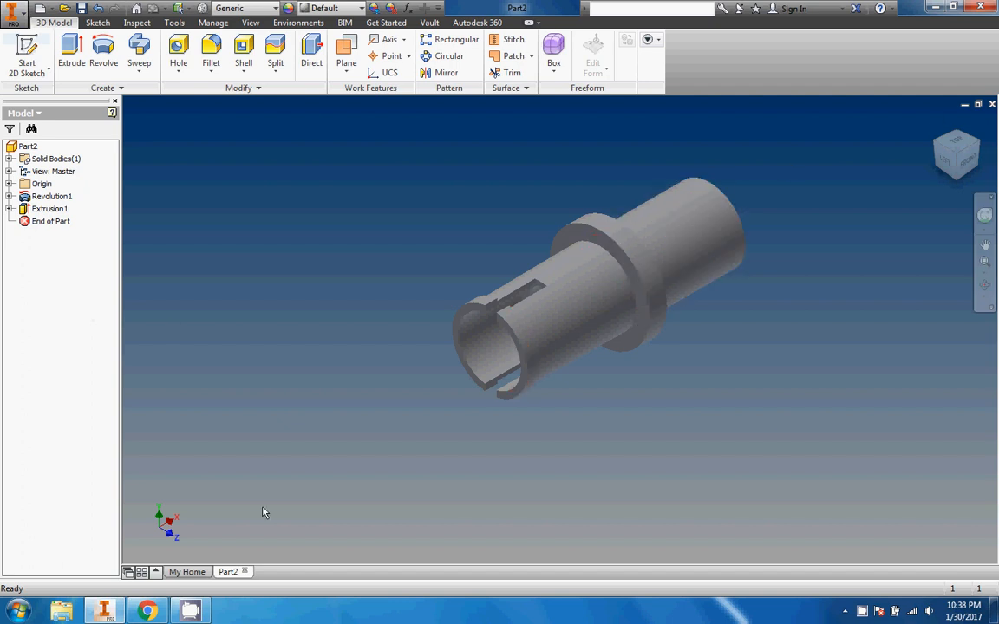
pyautogui.moveTo(192, 613)
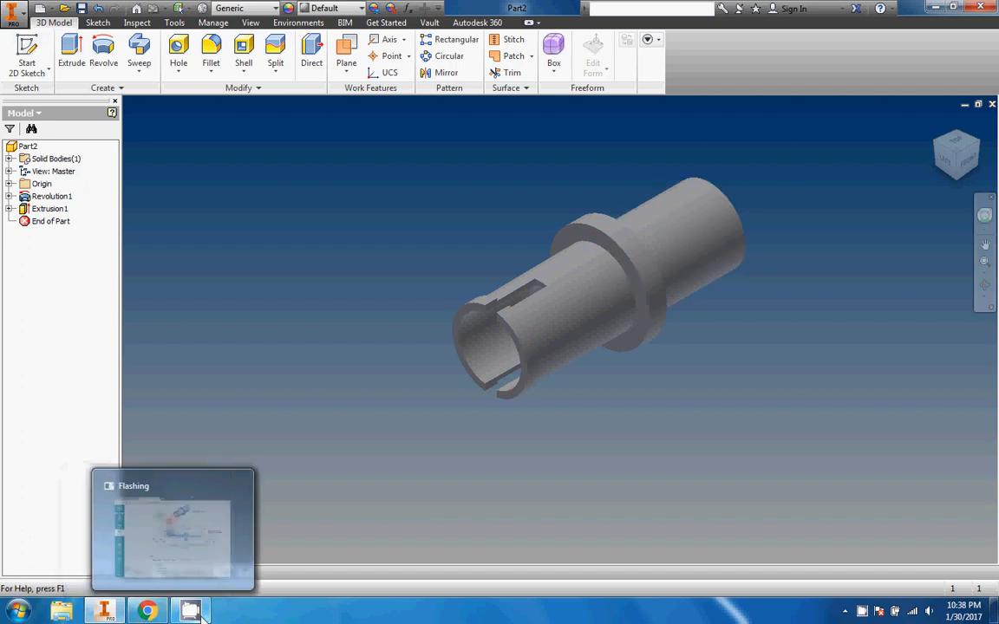
pyautogui.rightClick(863, 612)
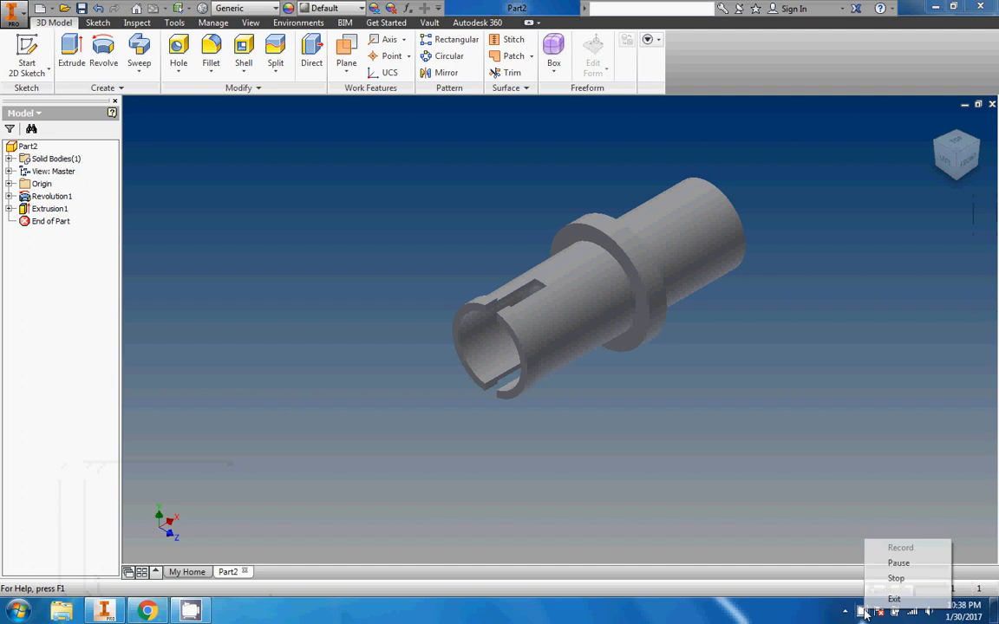